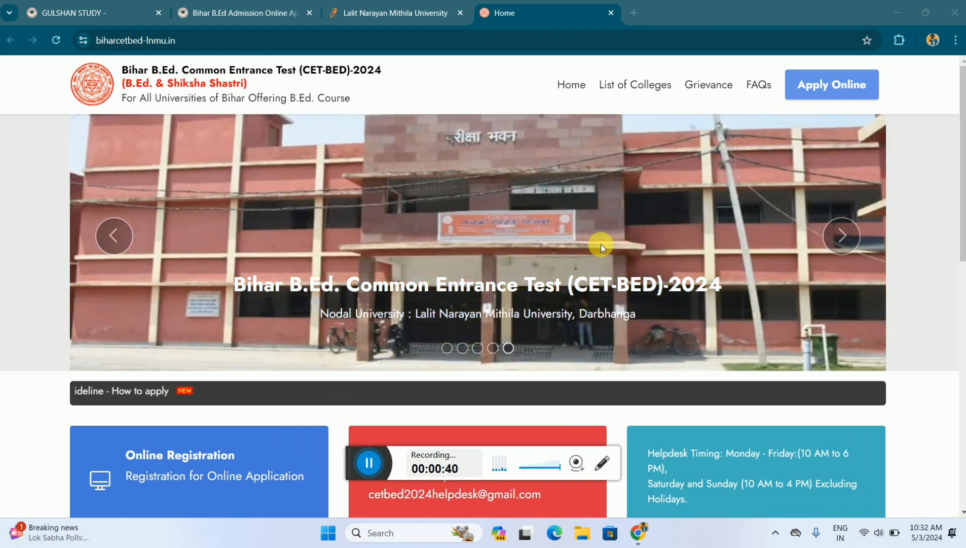
# - Open gulshanstudy.com in a new tab and go to its "Bihar B.Ed Admission Online Apply 2024" article
pyautogui.click(632, 9)
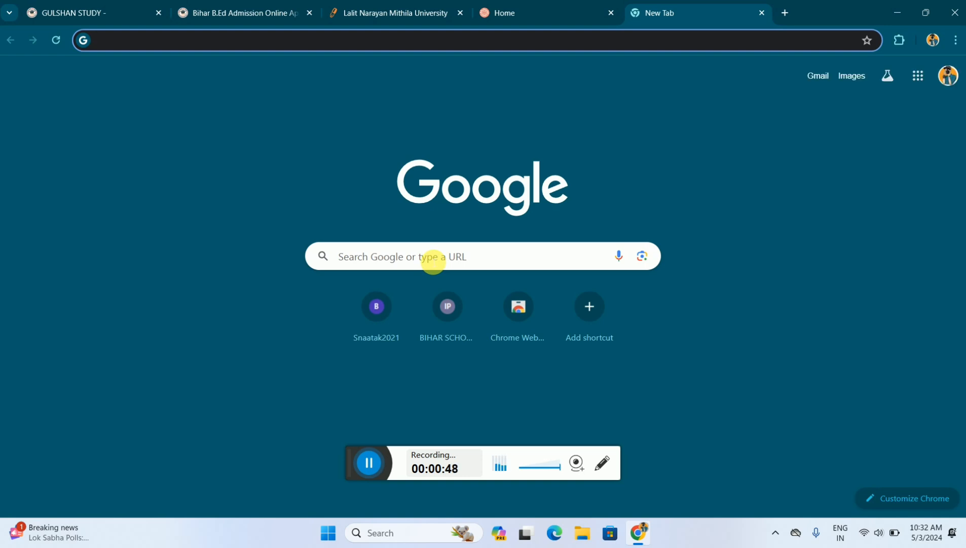
pyautogui.click(433, 262)
pyautogui.click(379, 286)
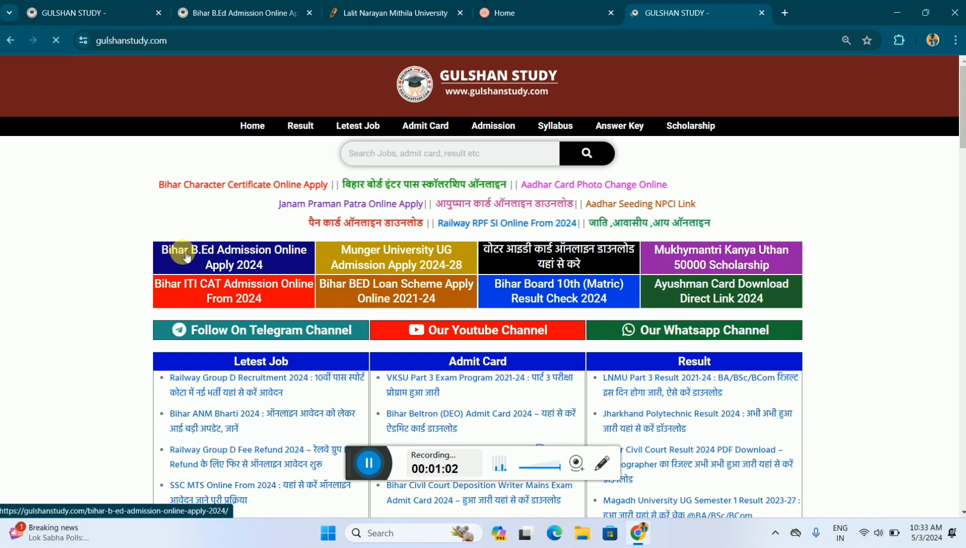
pyautogui.click(240, 259)
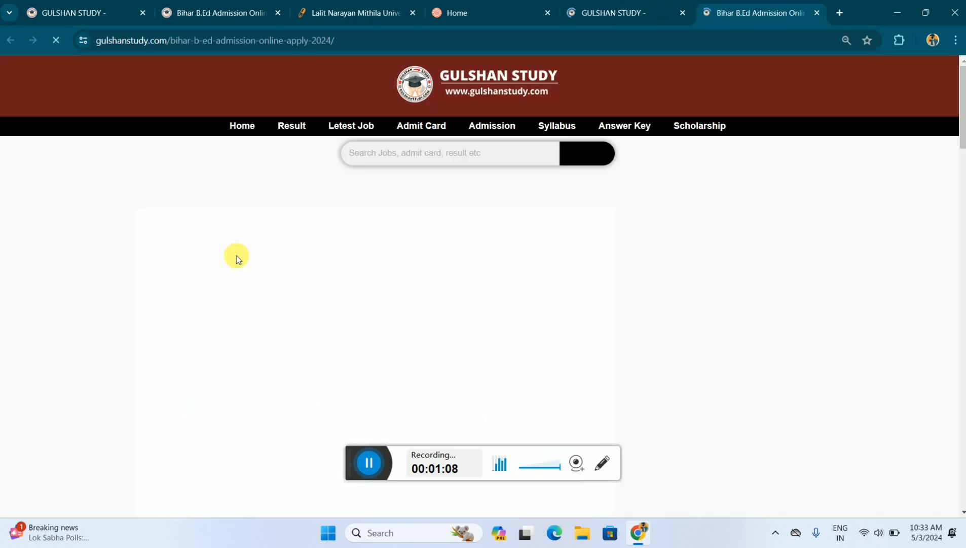
# - Check the online application start date and last date in the article's Overview table
pyautogui.scroll(-4, 367, 295)
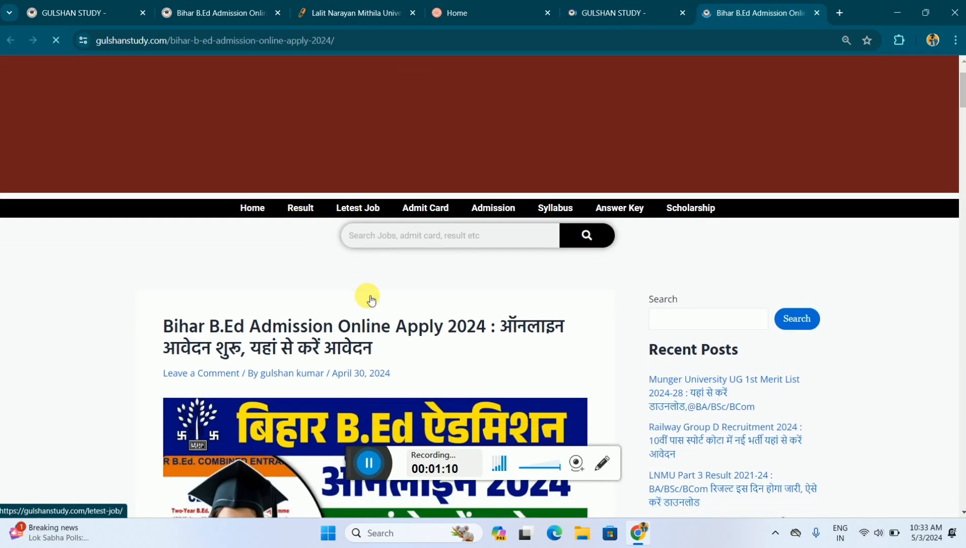
pyautogui.scroll(-8, 367, 295)
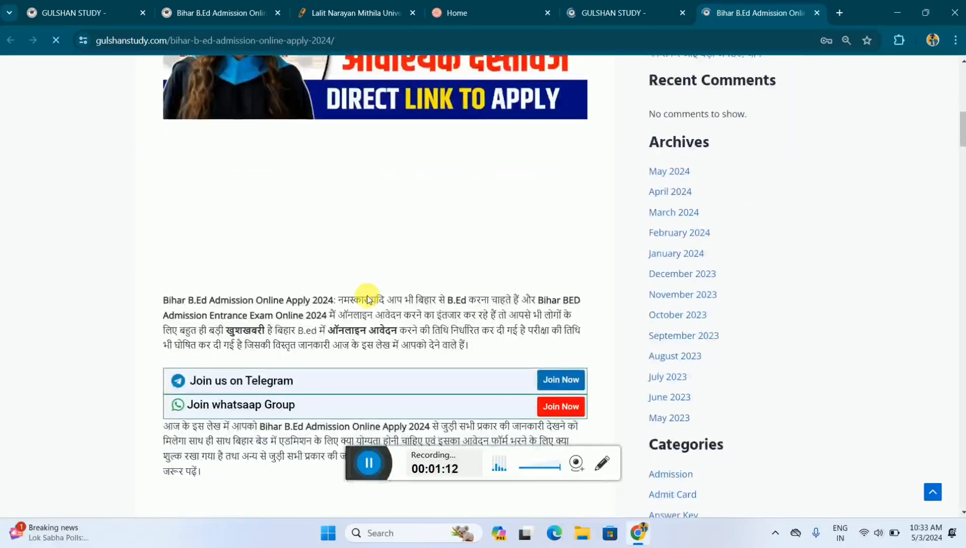
pyautogui.scroll(-6, 367, 296)
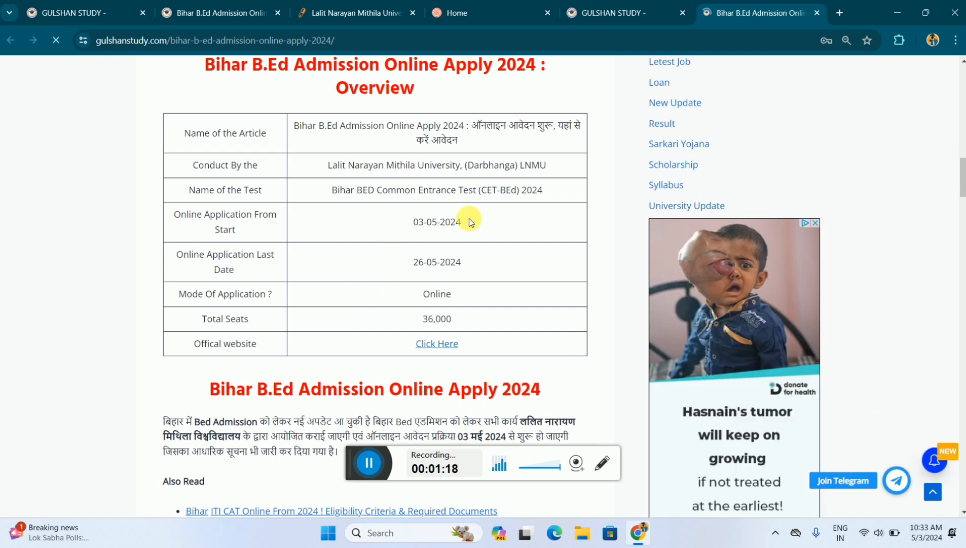
pyautogui.moveTo(469, 218); pyautogui.dragTo(416, 214)
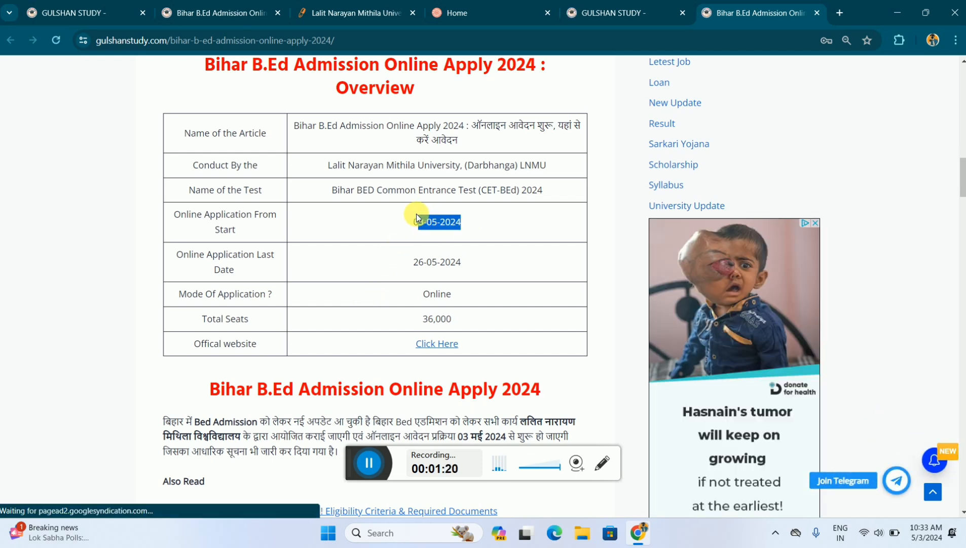
pyautogui.moveTo(466, 267); pyautogui.dragTo(406, 262)
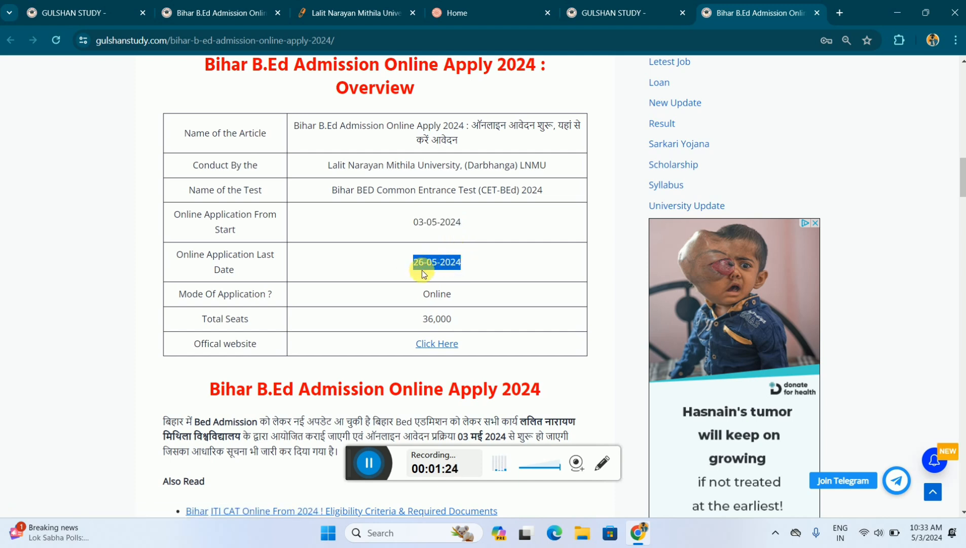
# - Read the article's application fees per category and its list of required documents
pyautogui.scroll(-8, 424, 273)
pyautogui.scroll(-8, 425, 273)
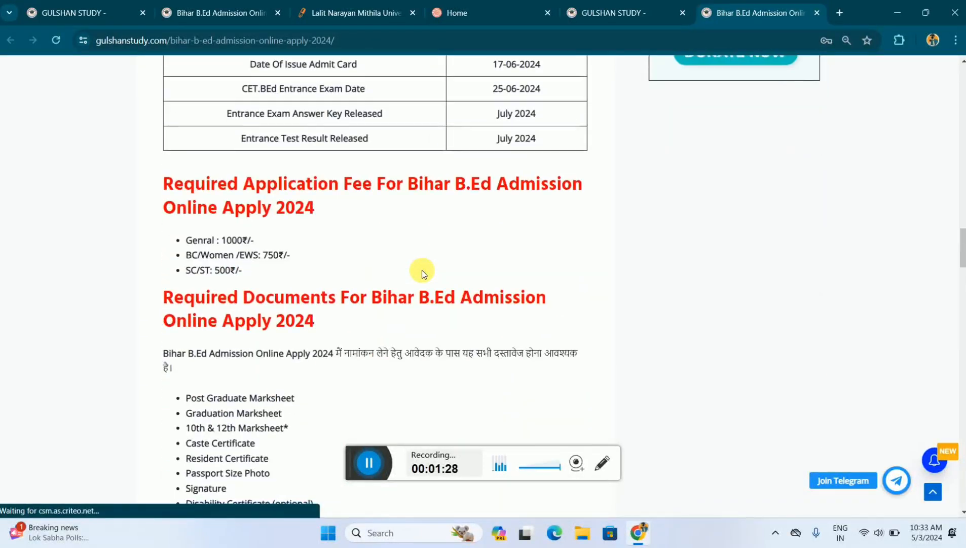
pyautogui.scroll(-1, 421, 270)
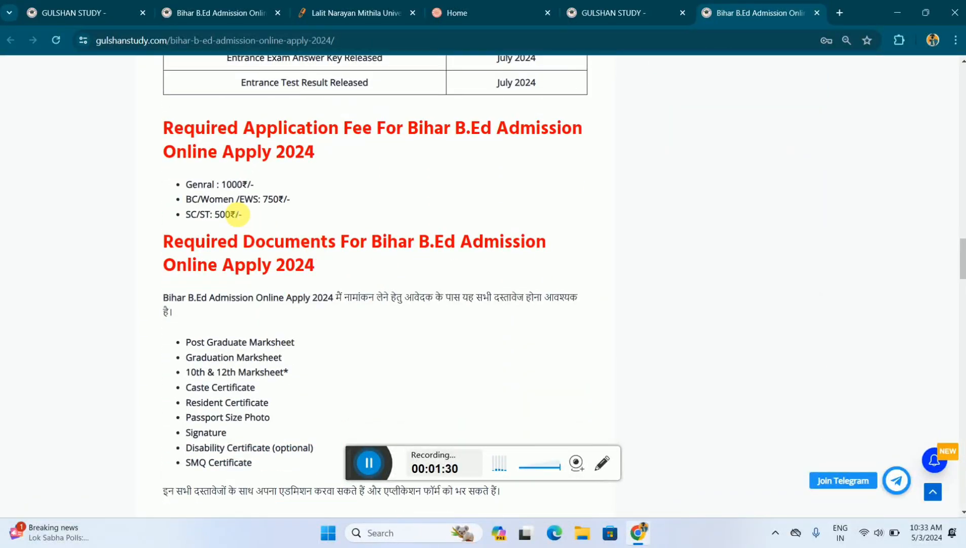
pyautogui.moveTo(236, 215); pyautogui.dragTo(222, 214)
pyautogui.scroll(-3, 286, 288)
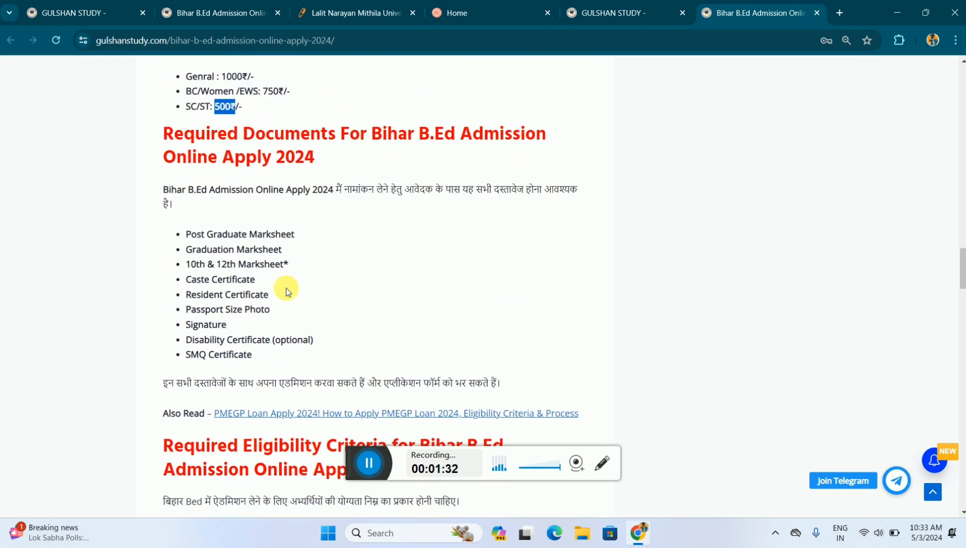
pyautogui.click(282, 230)
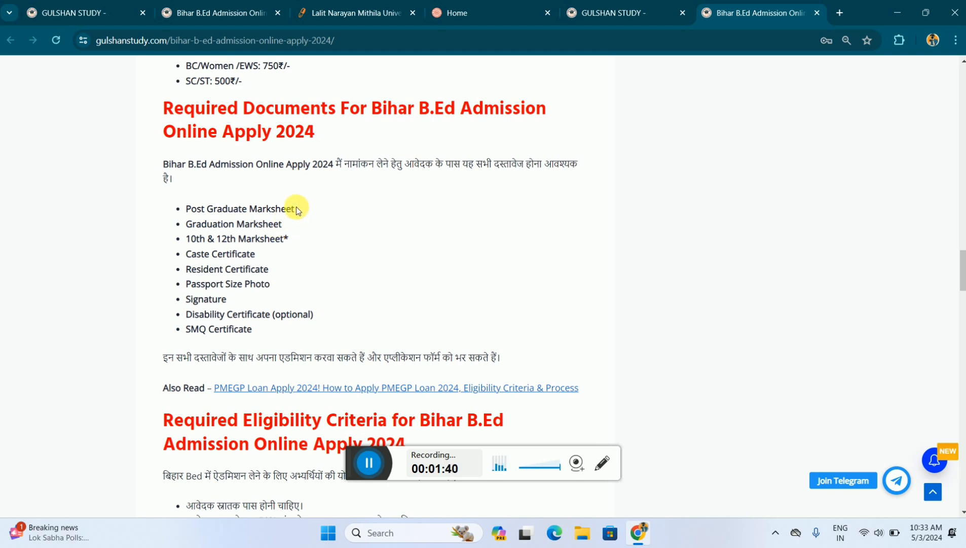
pyautogui.moveTo(296, 210)
pyautogui.mouseDown()
pyautogui.moveTo(189, 207)
pyautogui.moveTo(284, 223)
pyautogui.mouseUp()
pyautogui.click(288, 226)
pyautogui.moveTo(287, 225)
pyautogui.mouseDown()
pyautogui.moveTo(204, 223)
pyautogui.moveTo(284, 238)
pyautogui.mouseUp()
pyautogui.click(286, 230)
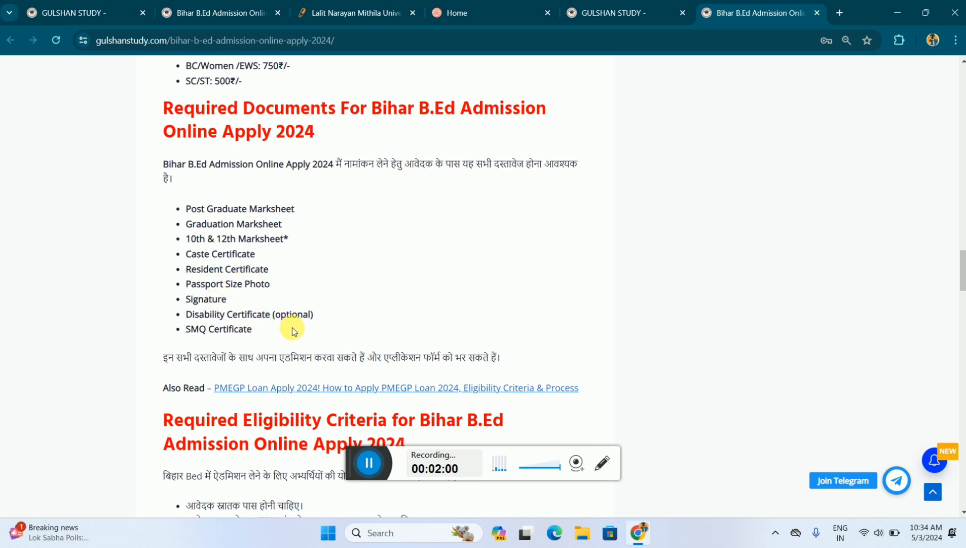
# - Follow the article's Registration link for direct application and open the New Registration form on the CET-BED portal
pyautogui.scroll(-4, 293, 330)
pyautogui.scroll(-14, 297, 331)
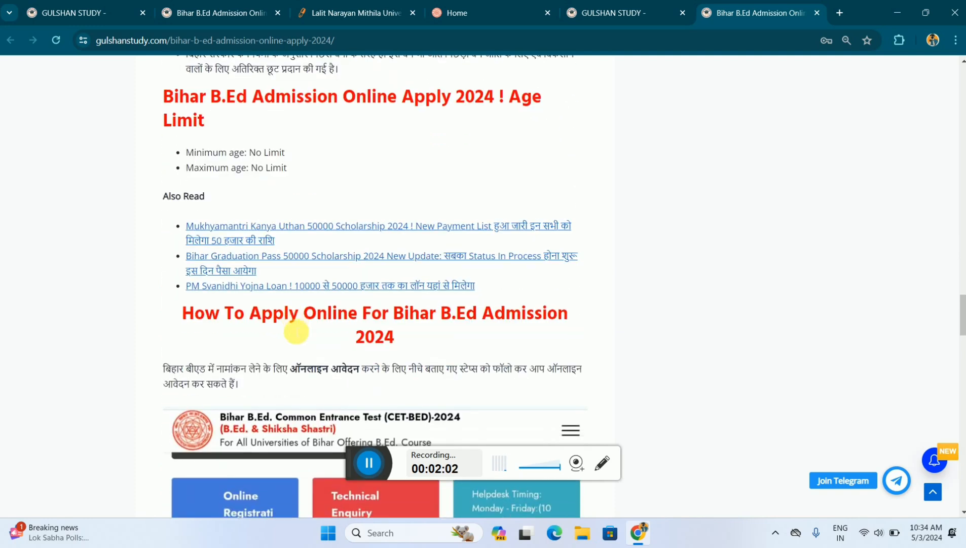
pyautogui.scroll(-4, 296, 331)
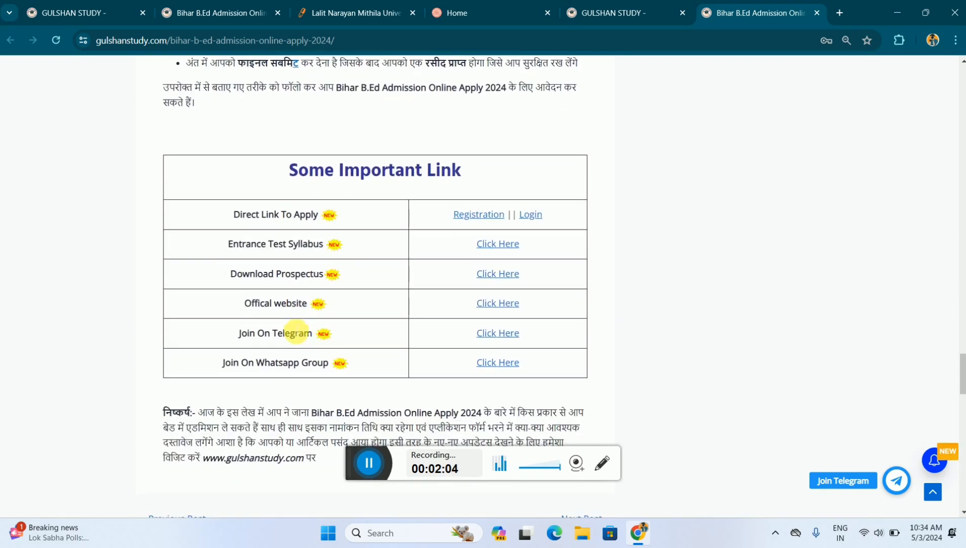
pyautogui.click(478, 216)
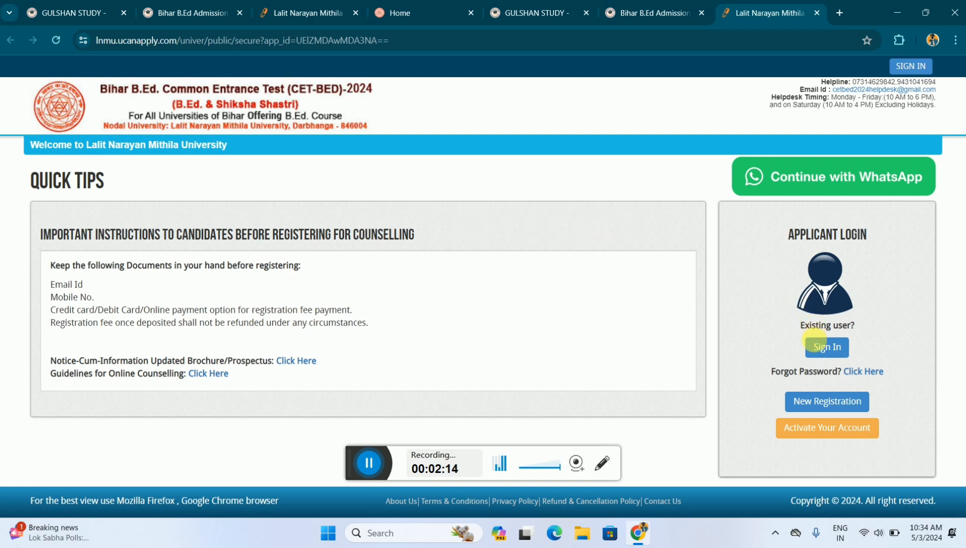
pyautogui.click(830, 405)
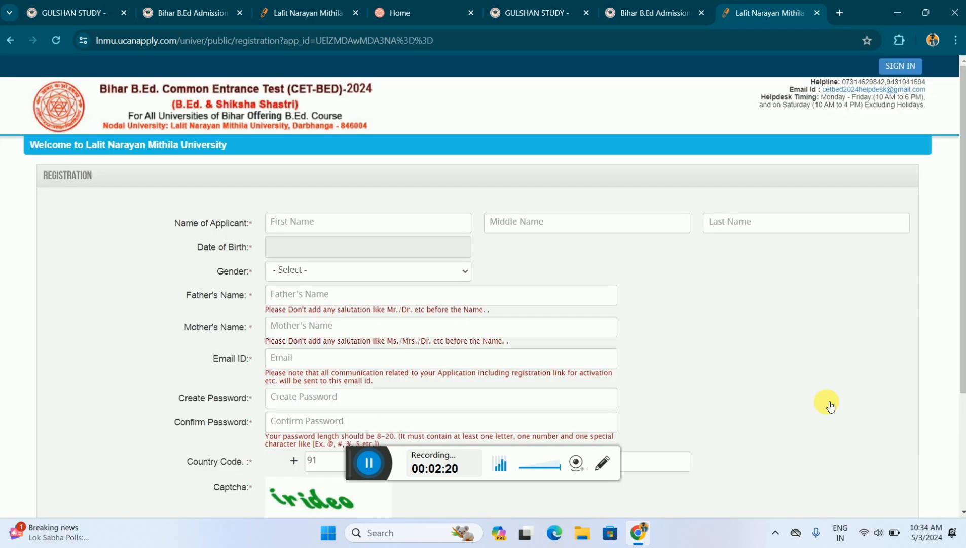
# - Review the first, middle and last name fields for the applicant on the registration form
pyautogui.click(385, 229)
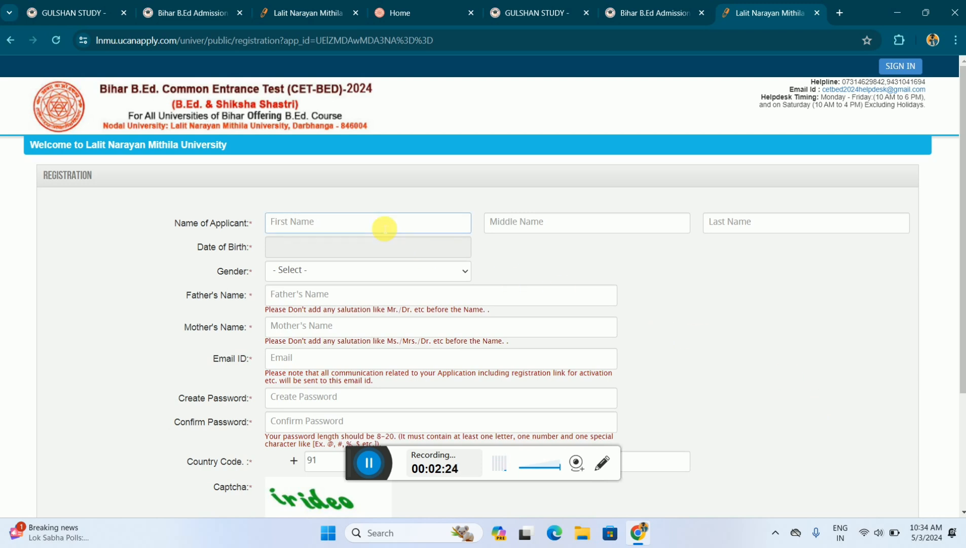
pyautogui.scroll(-1, 385, 229)
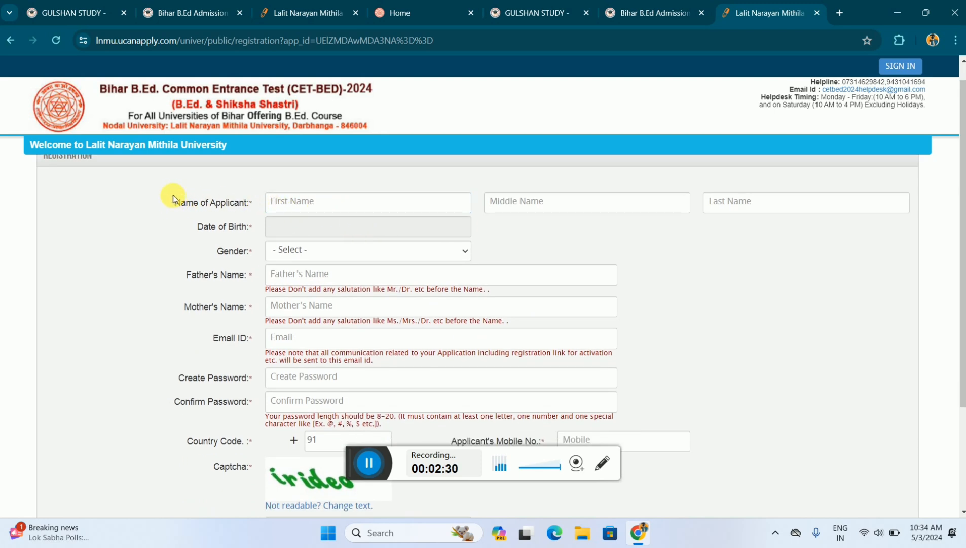
pyautogui.moveTo(172, 198); pyautogui.dragTo(261, 189)
pyautogui.click(324, 205)
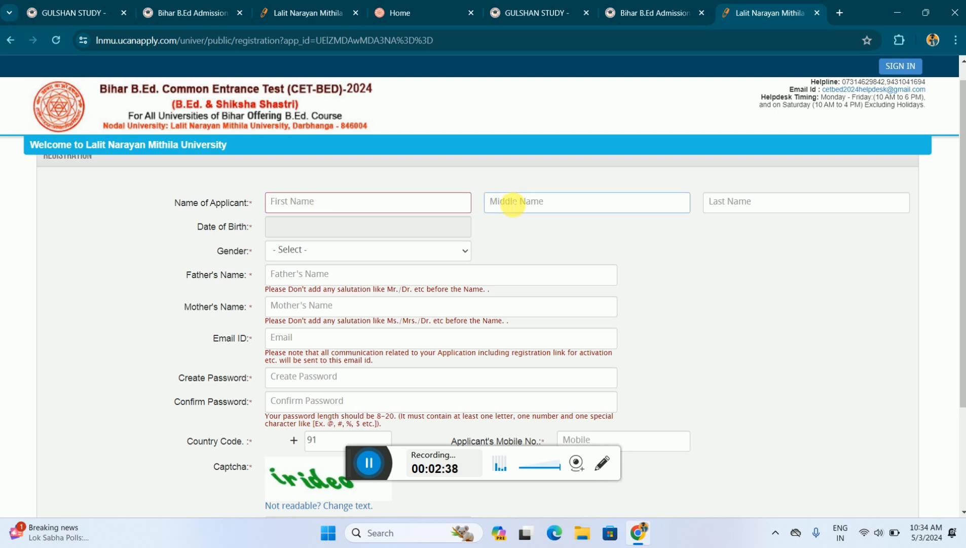
pyautogui.click(732, 202)
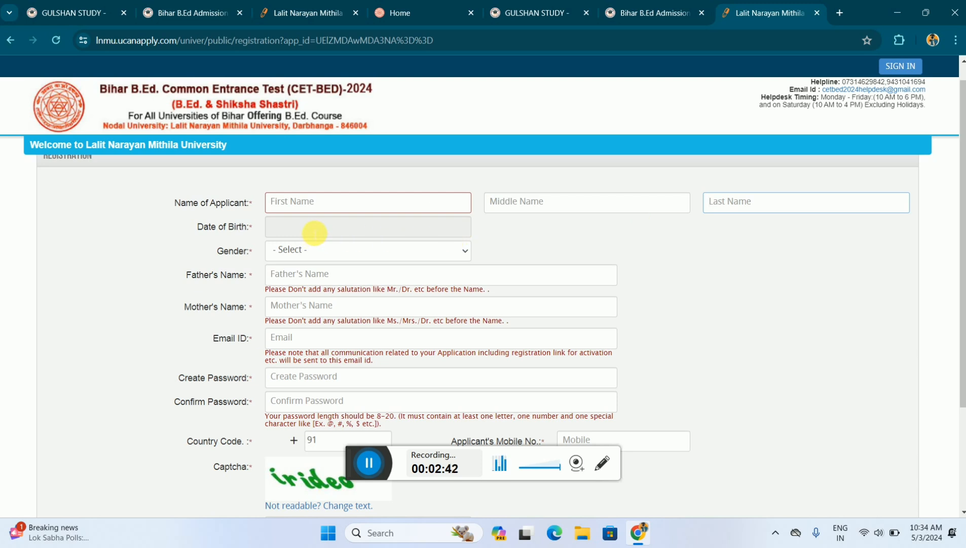
# - Fill in the applicant's date of birth from the calendar and set the gender to MALE
pyautogui.click(314, 233)
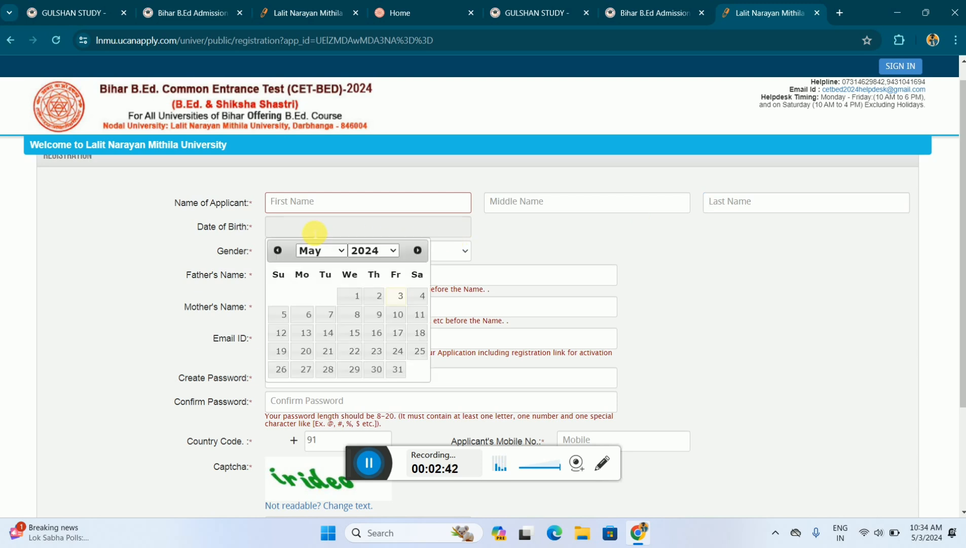
pyautogui.click(367, 252)
pyautogui.scroll(1, 374, 278)
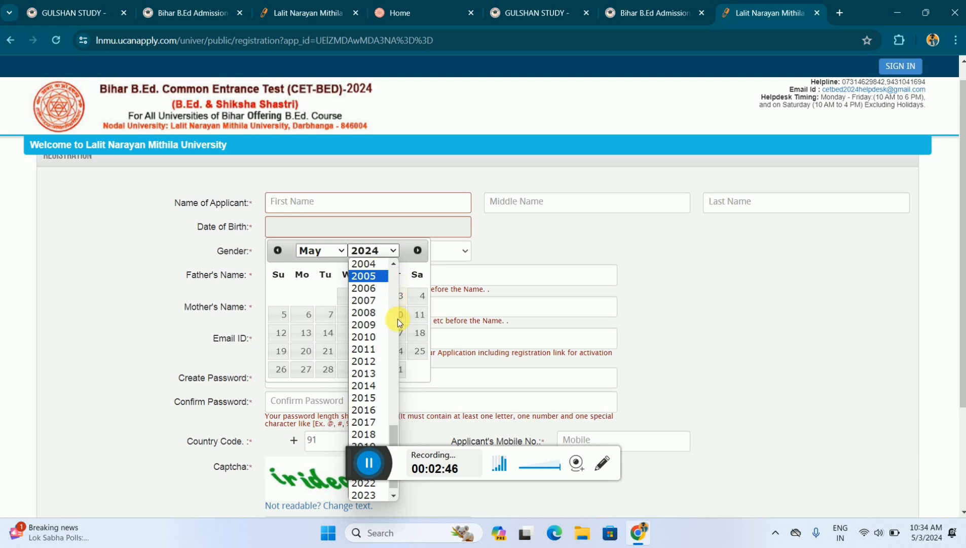
pyautogui.scroll(8, 393, 434)
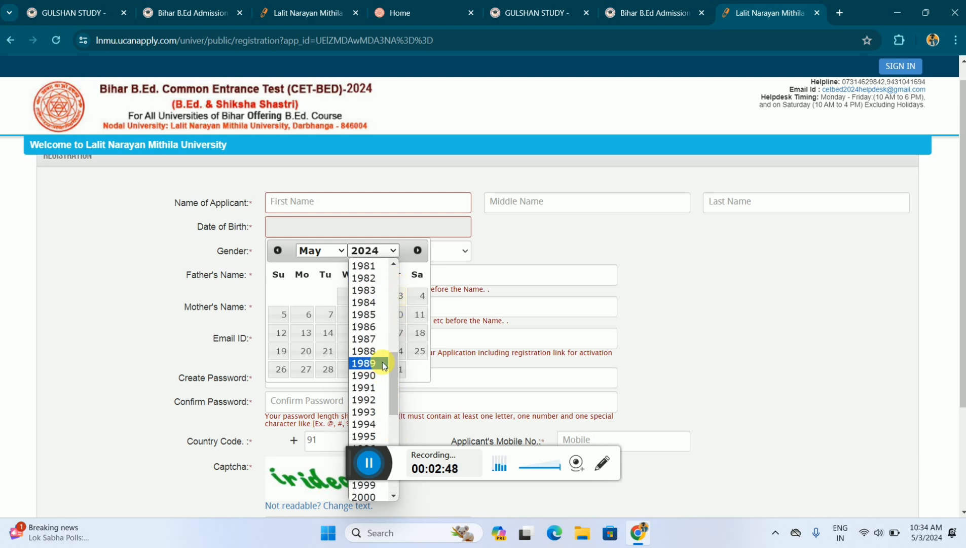
pyautogui.click(377, 353)
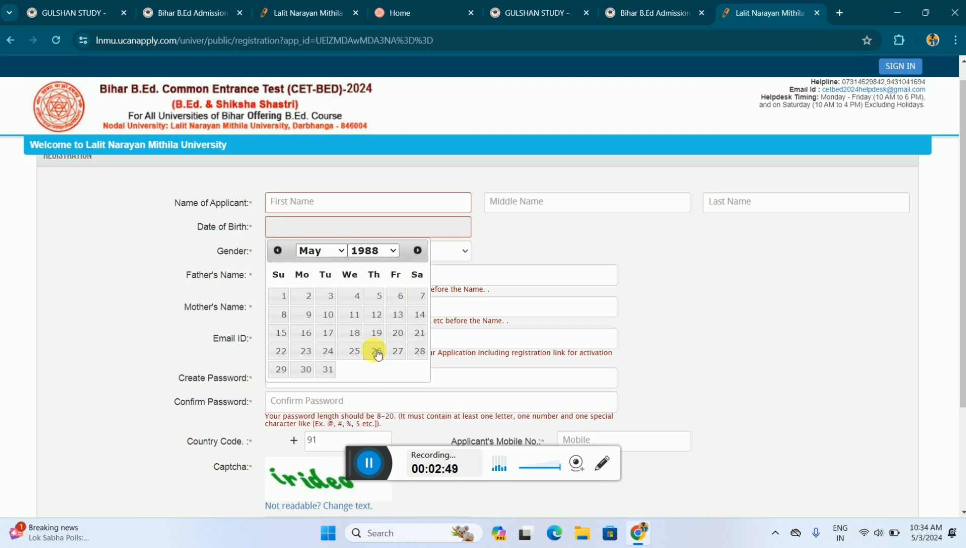
pyautogui.click(329, 296)
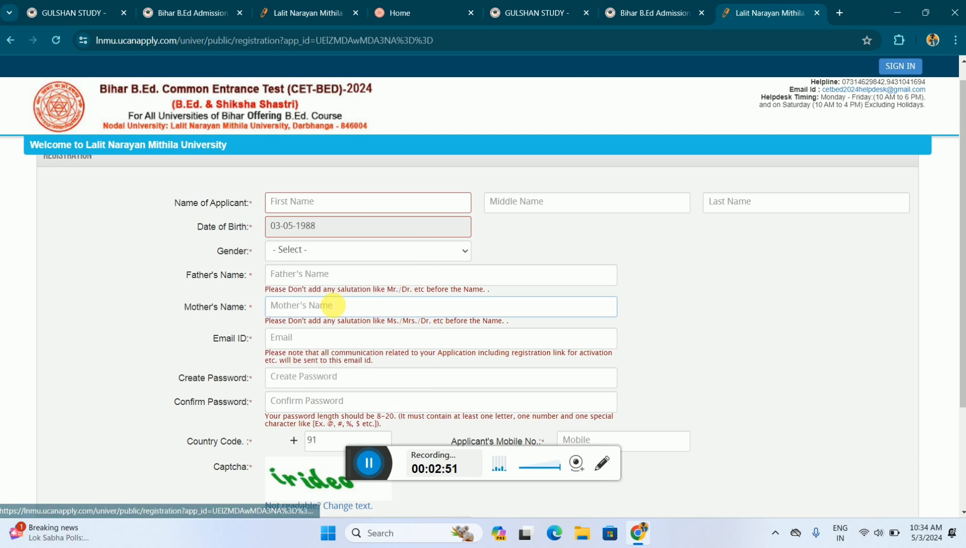
pyautogui.click(302, 246)
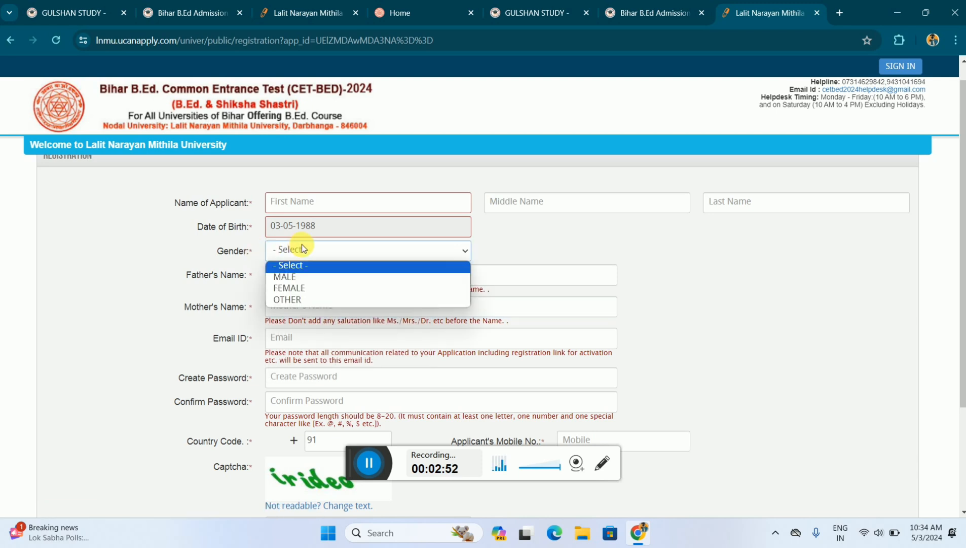
pyautogui.click(320, 278)
pyautogui.scroll(-1, 315, 269)
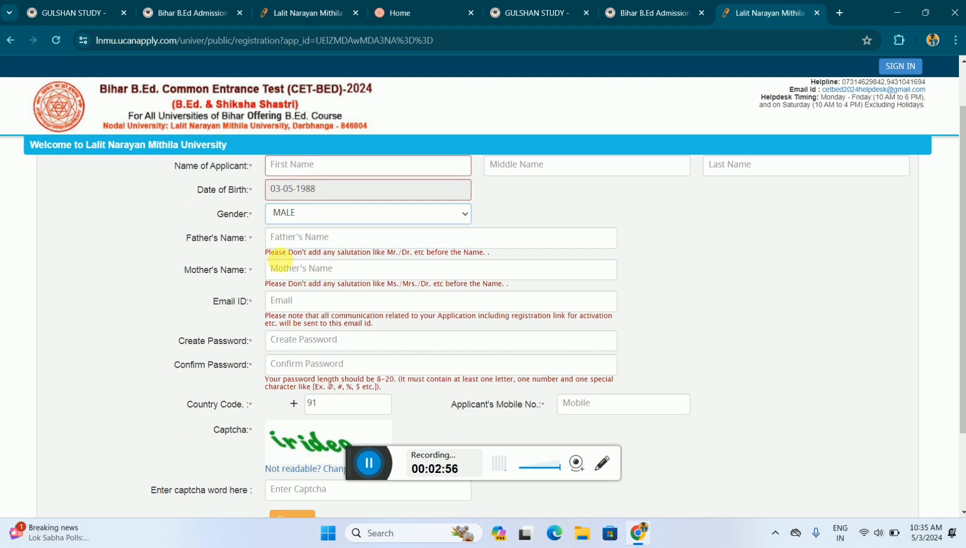
# - Review the father's name, mother's name, email, password, confirm password and mobile number fields of the registration form
pyautogui.click(298, 247)
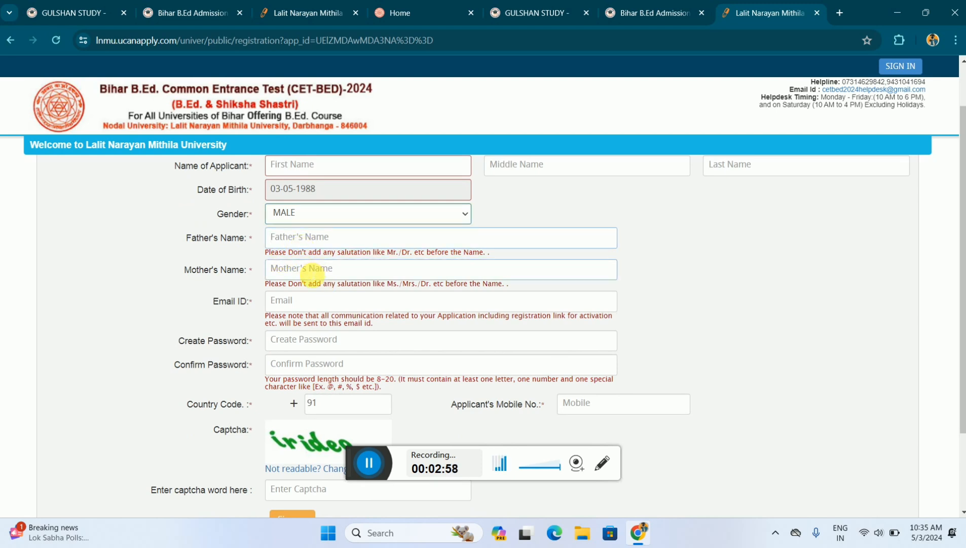
pyautogui.click(312, 275)
pyautogui.scroll(-1, 312, 274)
pyautogui.click(295, 265)
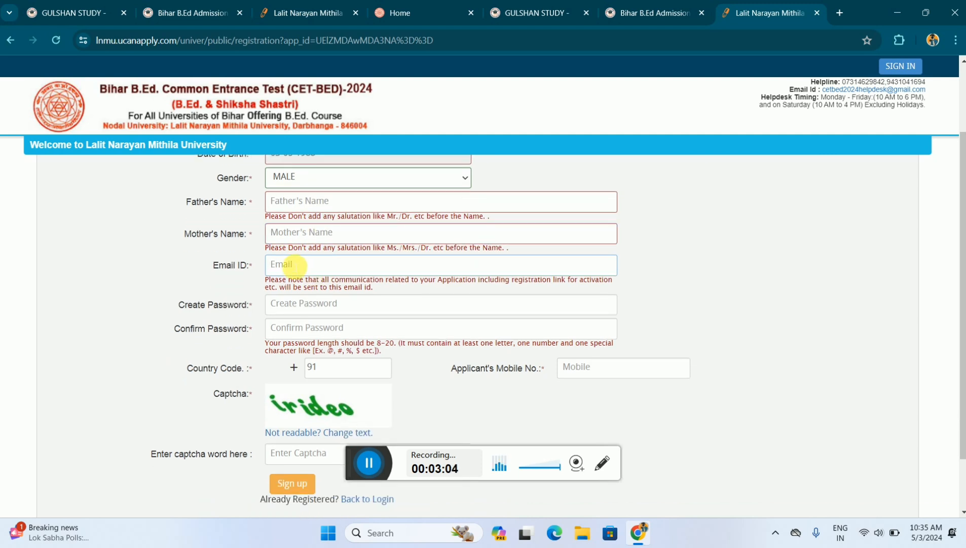
pyautogui.scroll(-1, 294, 264)
pyautogui.click(286, 263)
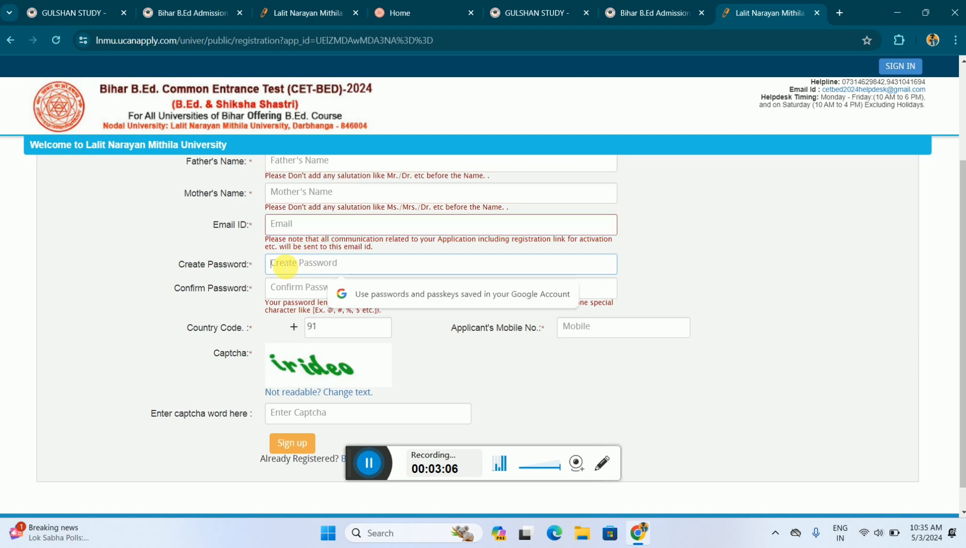
pyautogui.click(301, 289)
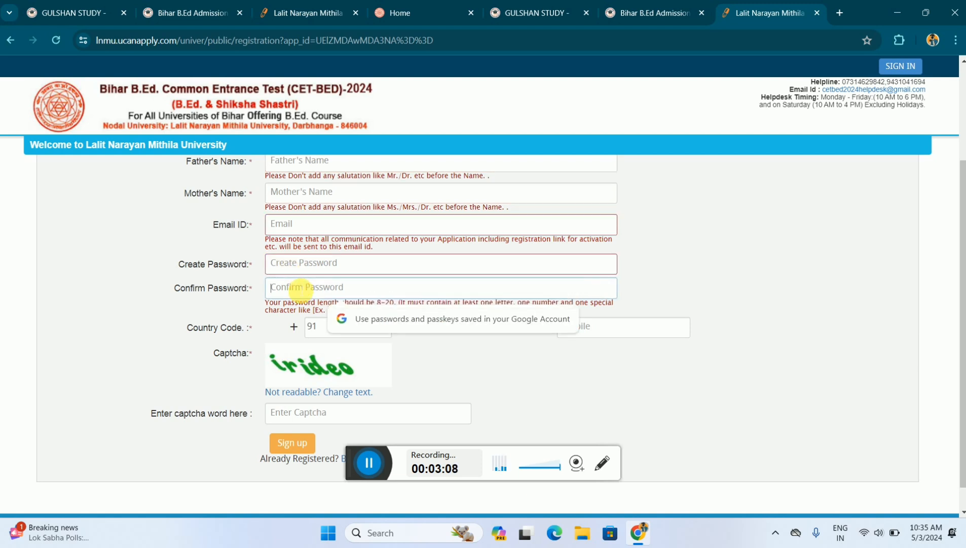
pyautogui.click(305, 265)
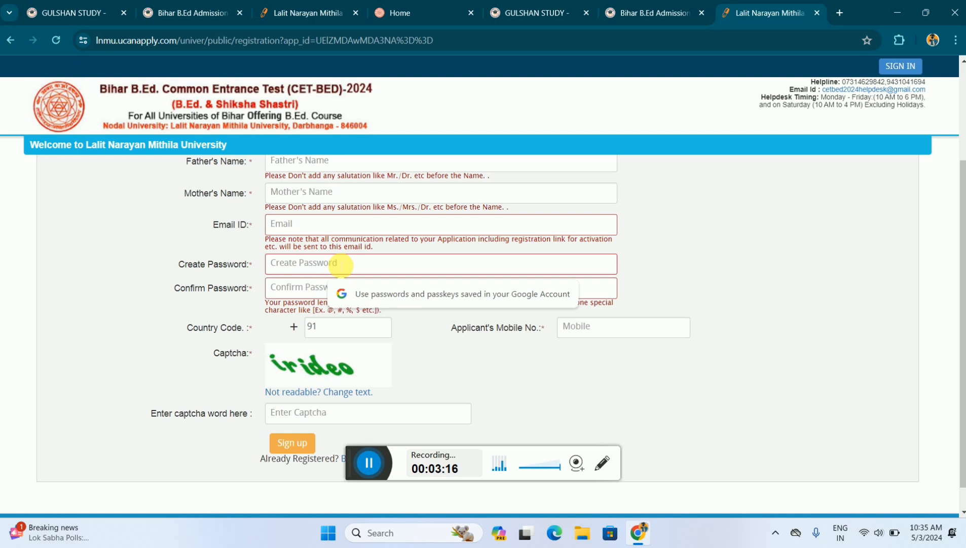
pyautogui.scroll(-1, 340, 264)
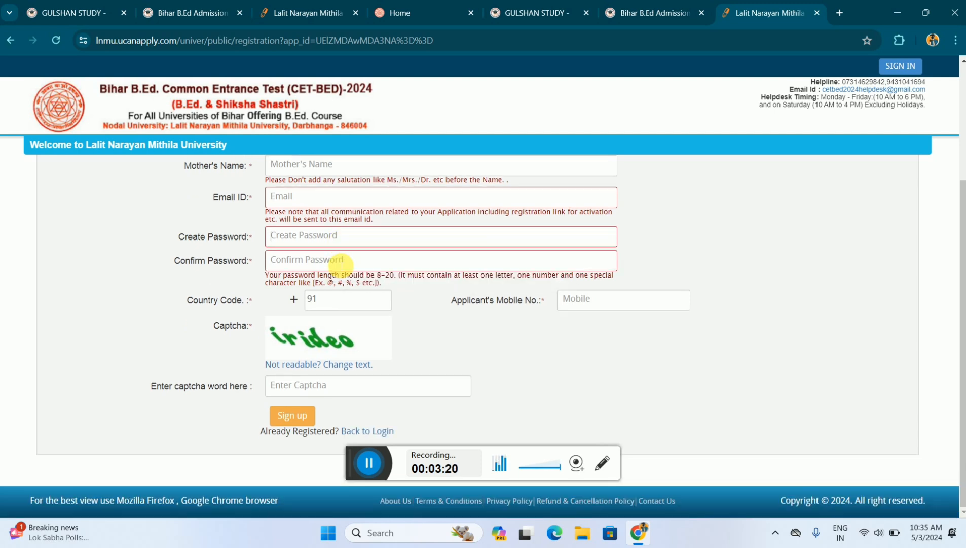
pyautogui.click(603, 298)
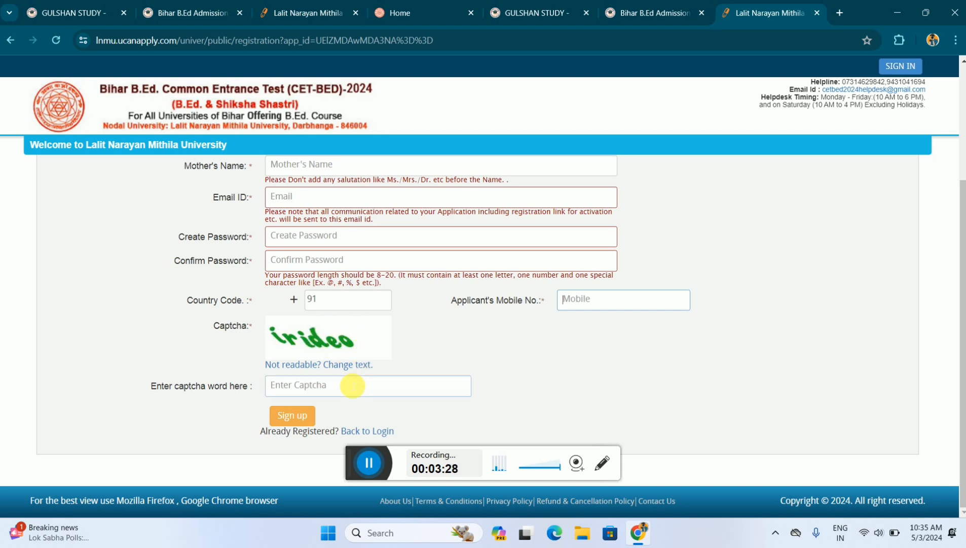
# - Submit the registration with the captcha word, confirming the applicant's details, and proceed to account activation
pyautogui.click(349, 394)
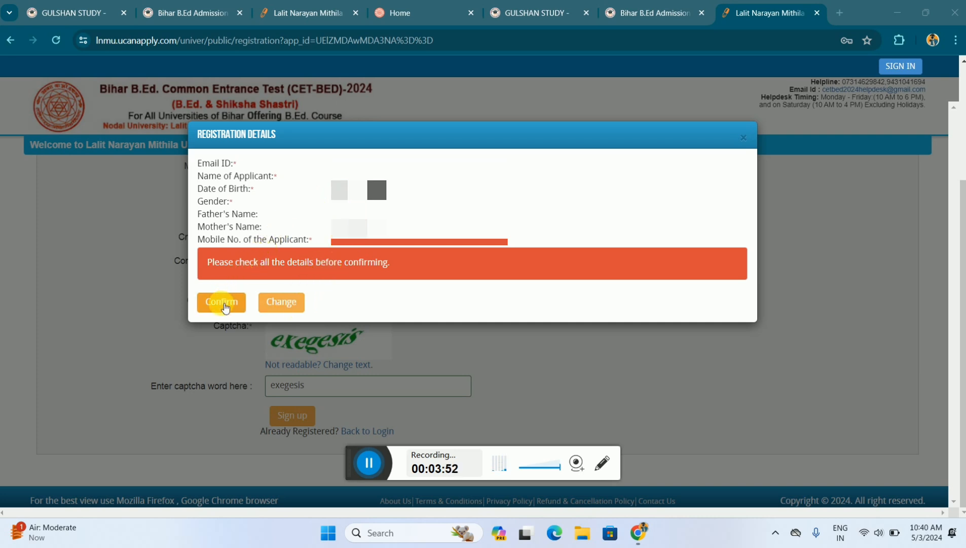
pyautogui.click(225, 307)
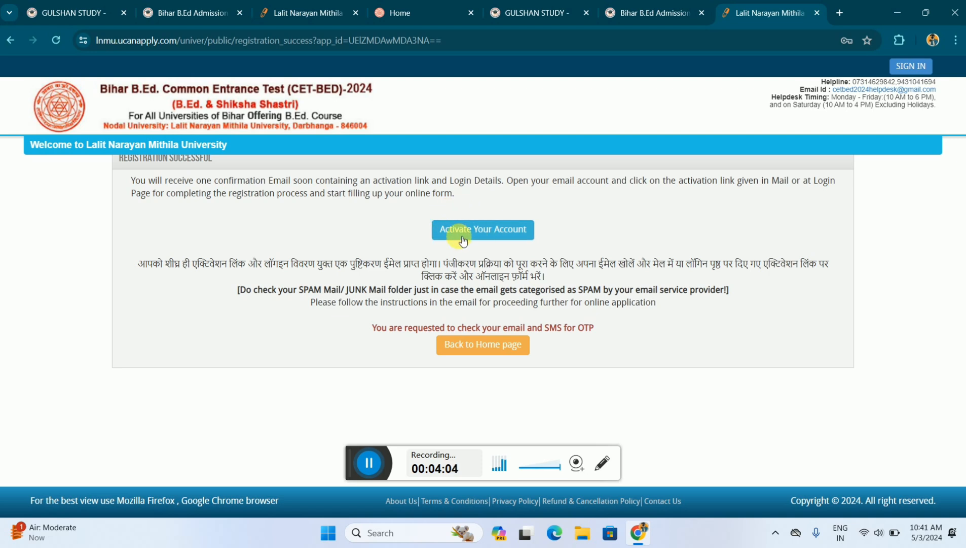
pyautogui.click(490, 229)
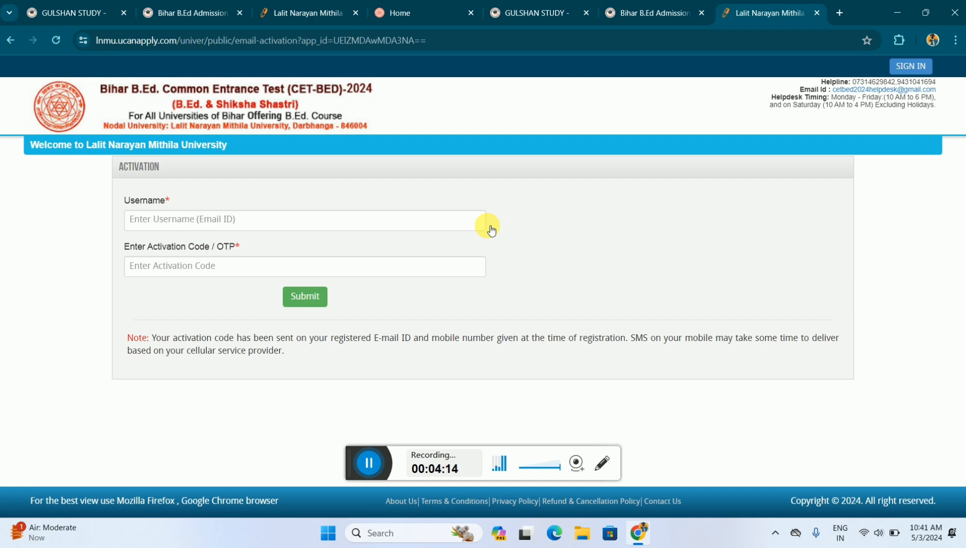
# - Activate the account with the registered email as username and the activation code/OTP, and continue to the login page
pyautogui.click(168, 221)
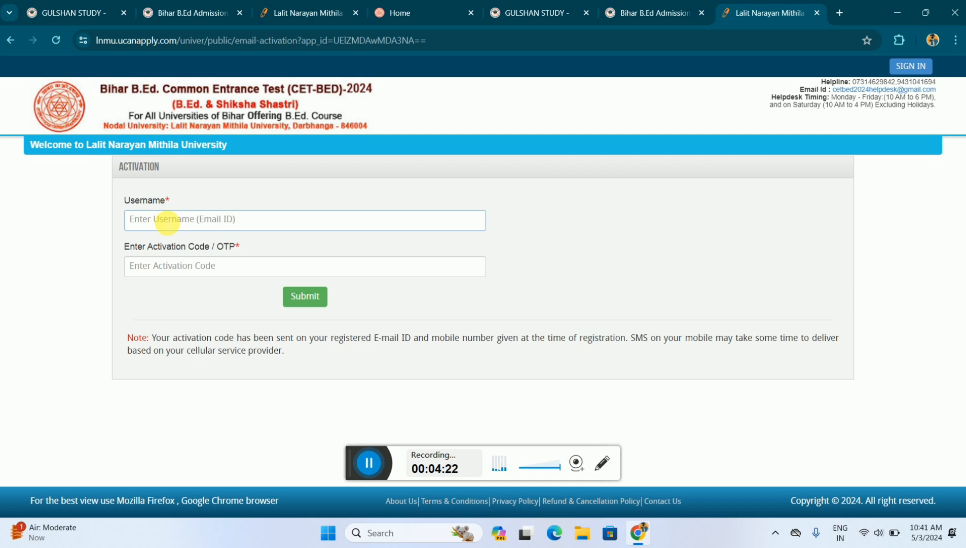
pyautogui.click(164, 269)
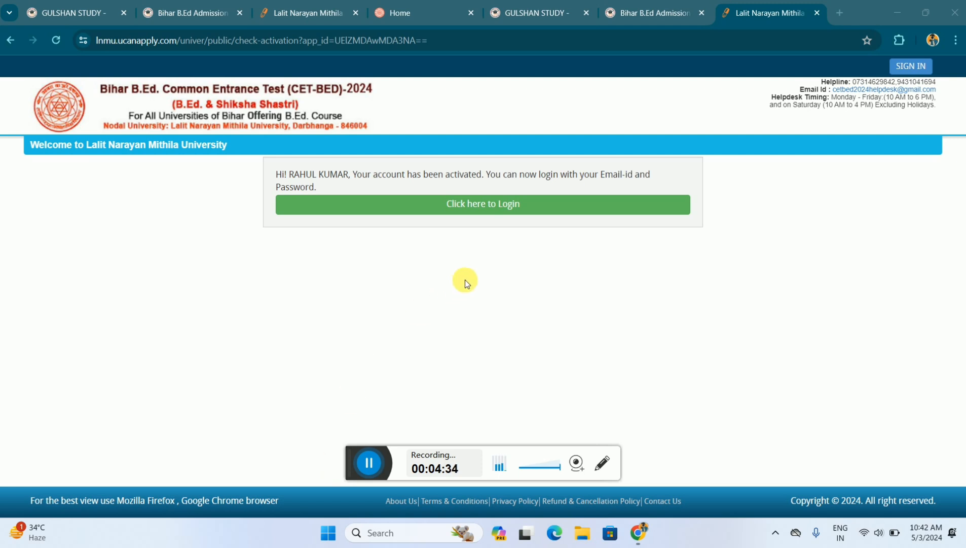
pyautogui.click(469, 209)
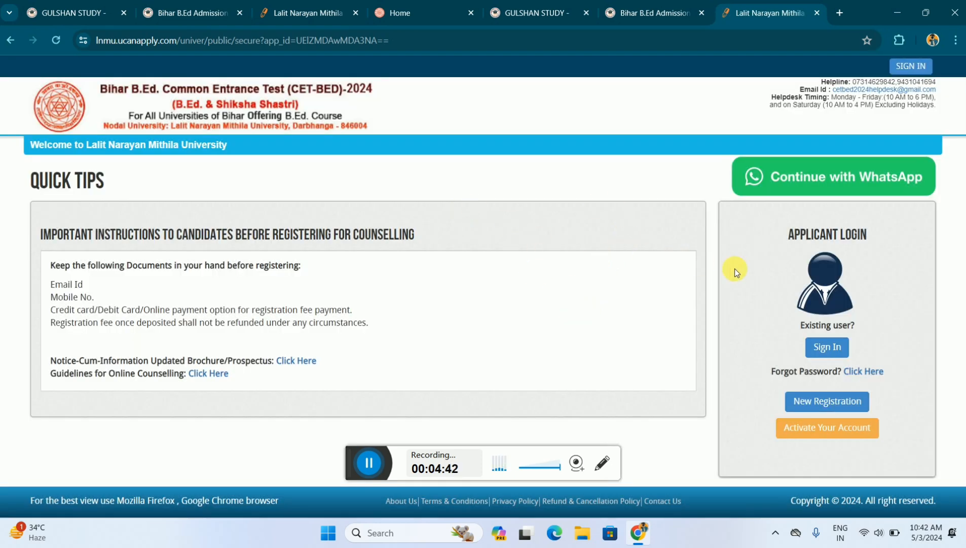
# - Sign in to the applicant account with the login ID and password
pyautogui.click(828, 349)
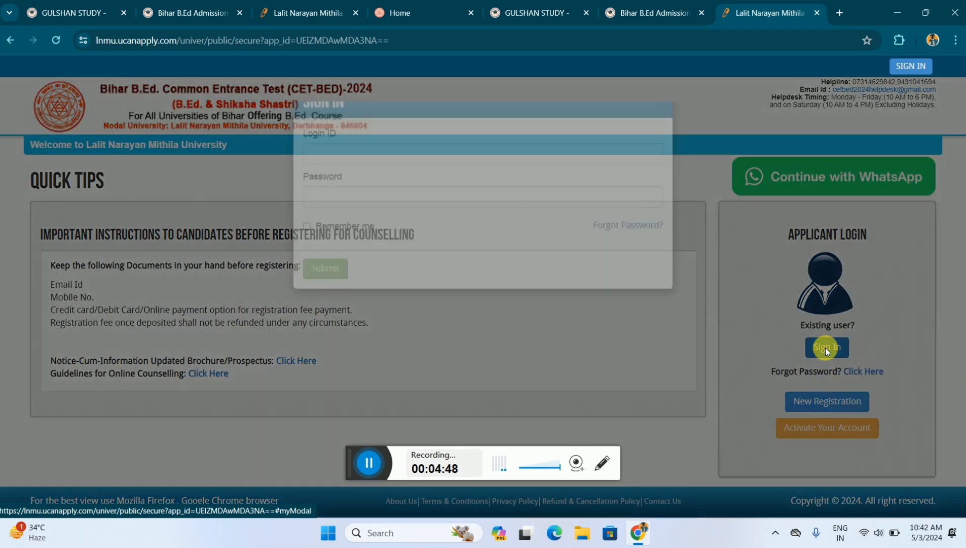
pyautogui.click(369, 193)
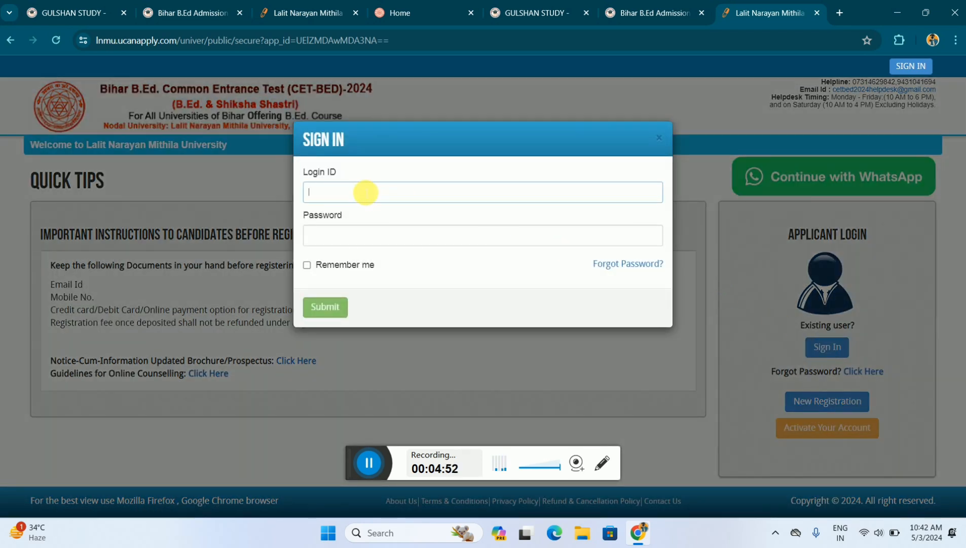
pyautogui.click(330, 239)
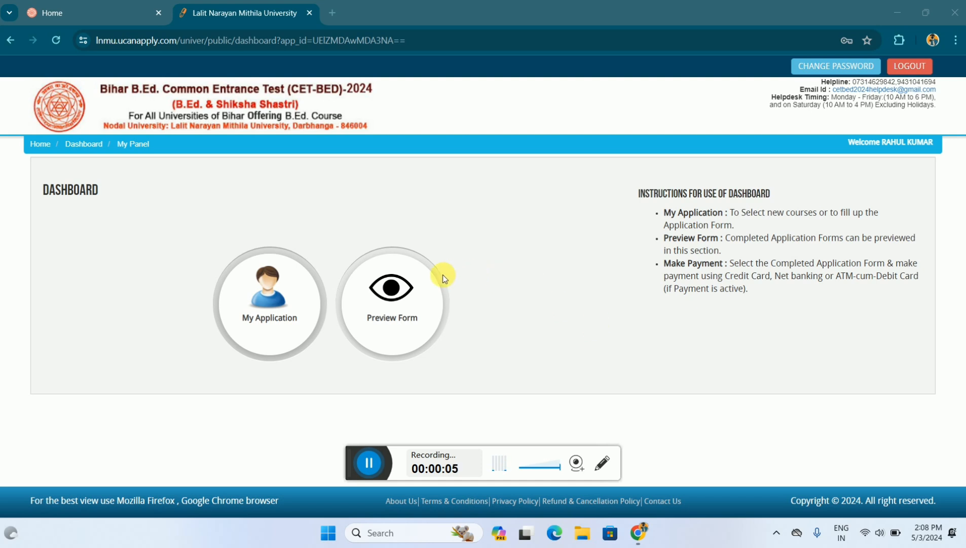
# - Add the B.Ed. programme as a new application under My Application, confirming the instructions and eligibility conditions
pyautogui.click(272, 318)
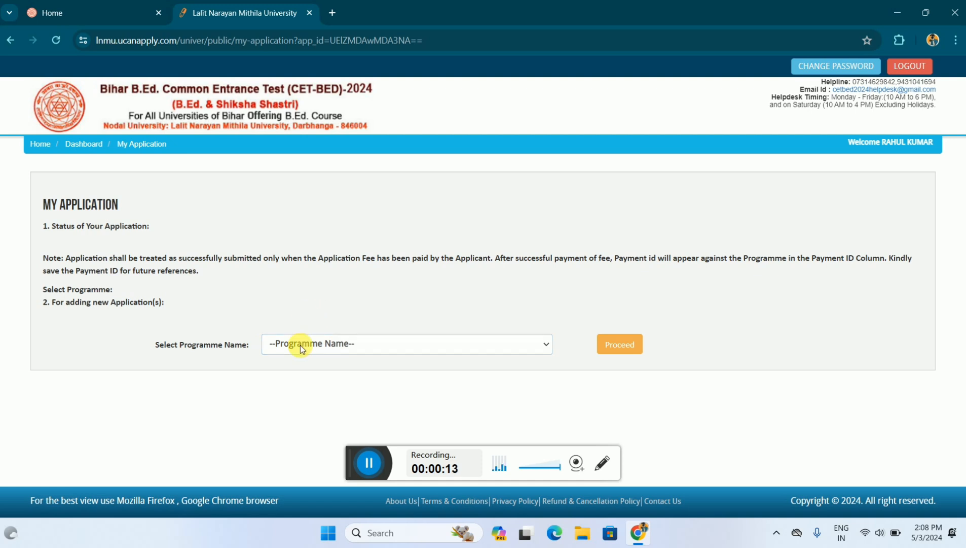
pyautogui.click(331, 344)
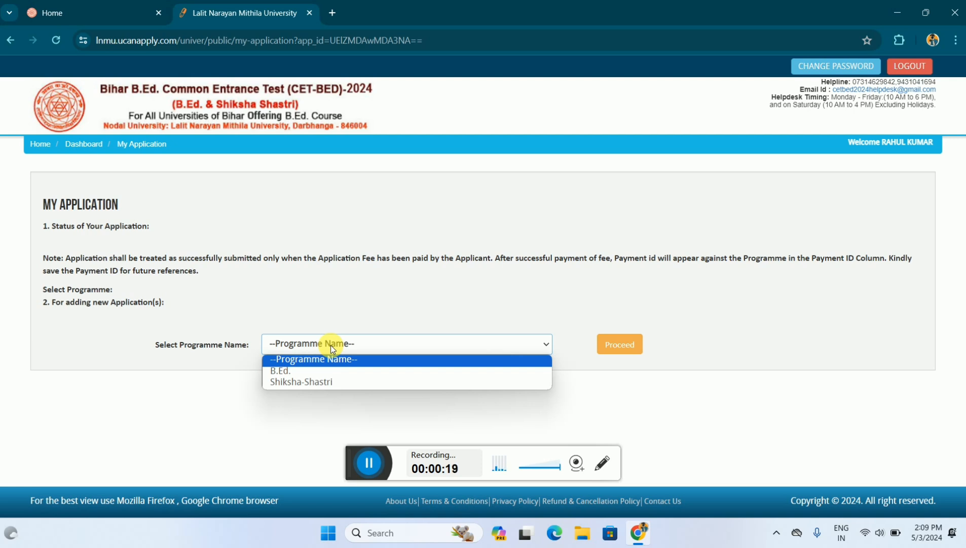
pyautogui.click(308, 370)
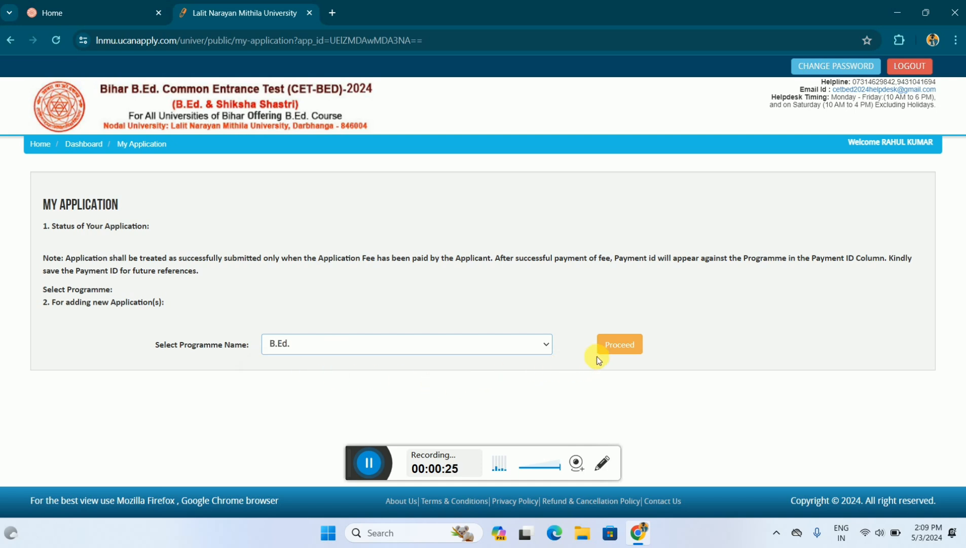
pyautogui.click(611, 345)
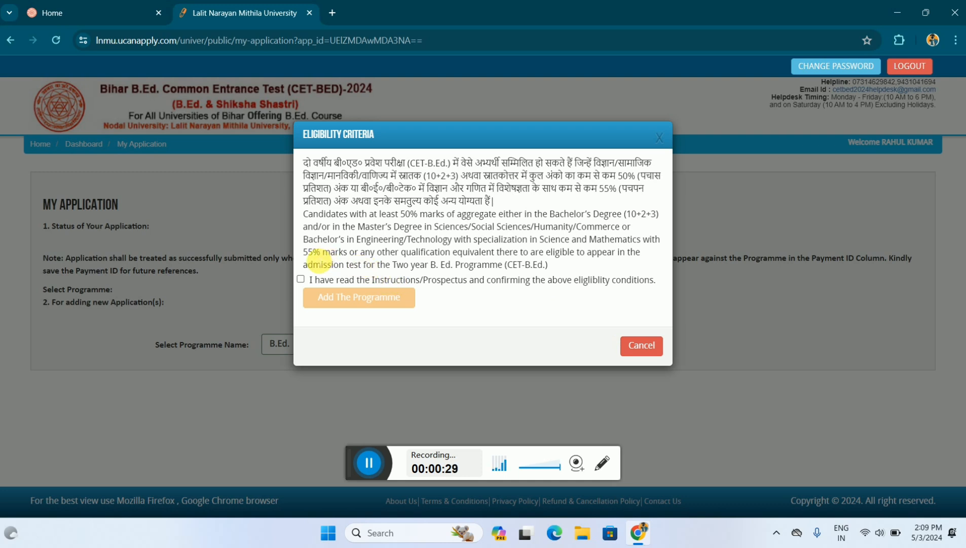
pyautogui.click(301, 279)
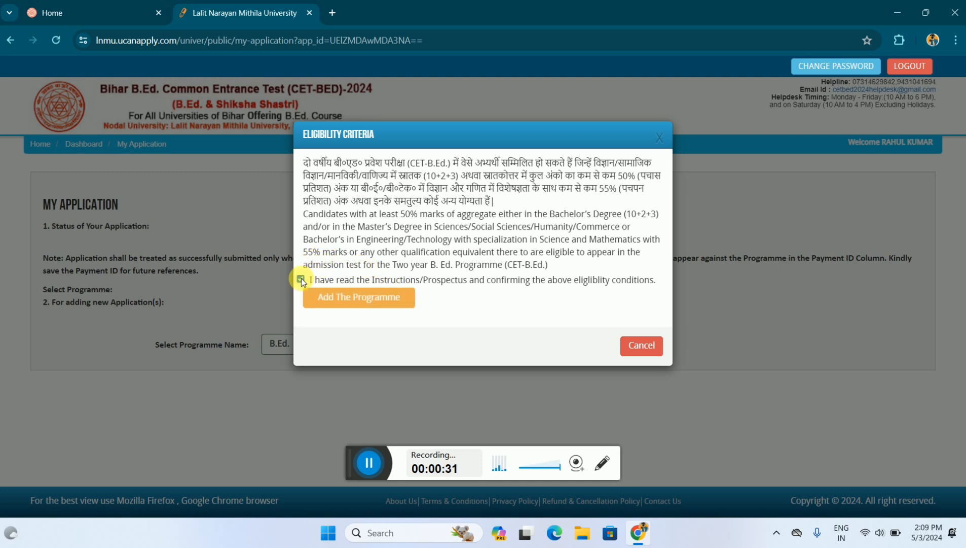
pyautogui.click(344, 297)
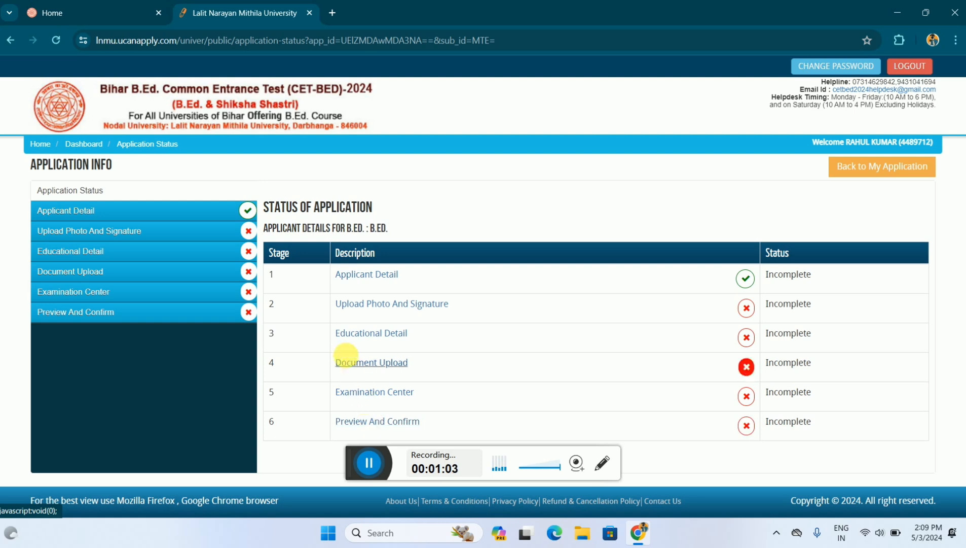
# - Open the Applicant Detail stage of the B.Ed. application and go to the Candidate Name in Hindi field
pyautogui.click(356, 276)
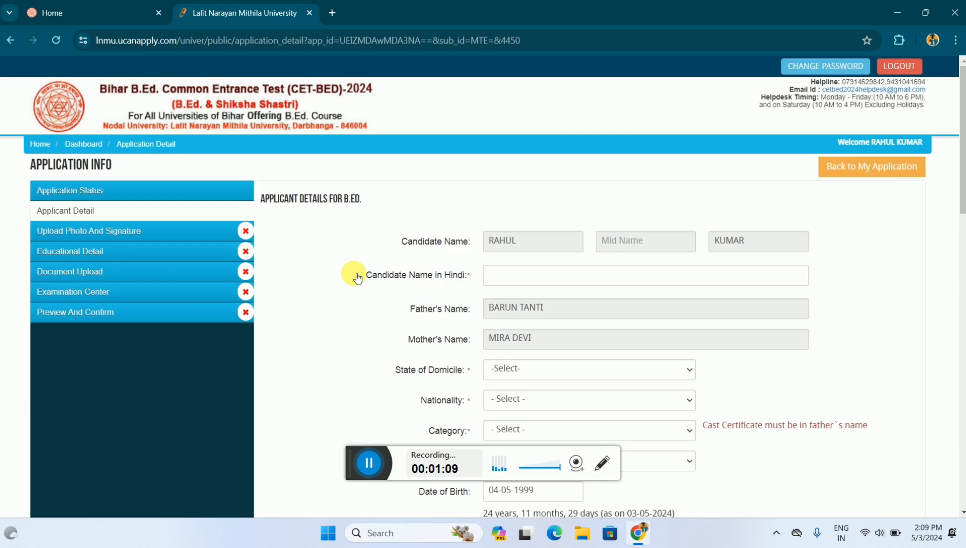
pyautogui.click(532, 275)
pyautogui.scroll(-1, 532, 278)
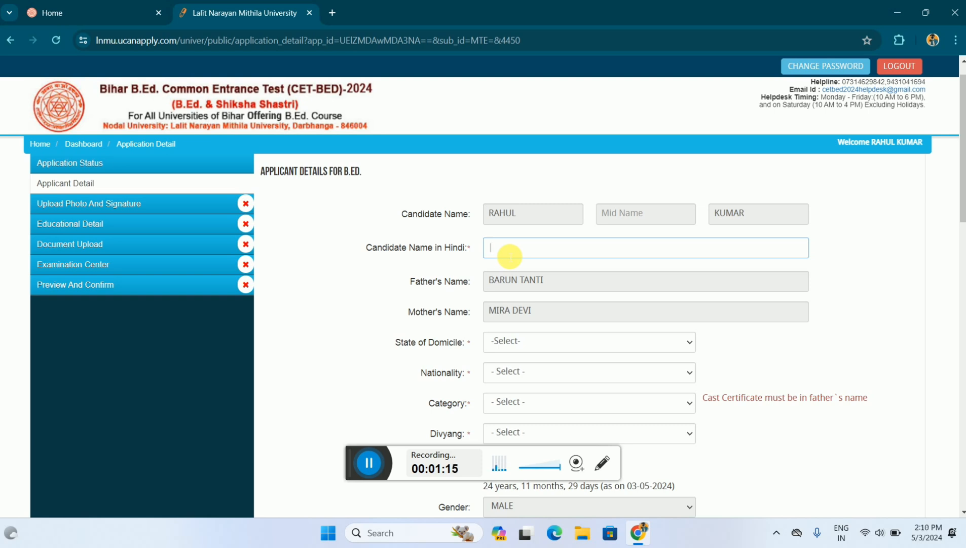
pyautogui.scroll(-3, 554, 309)
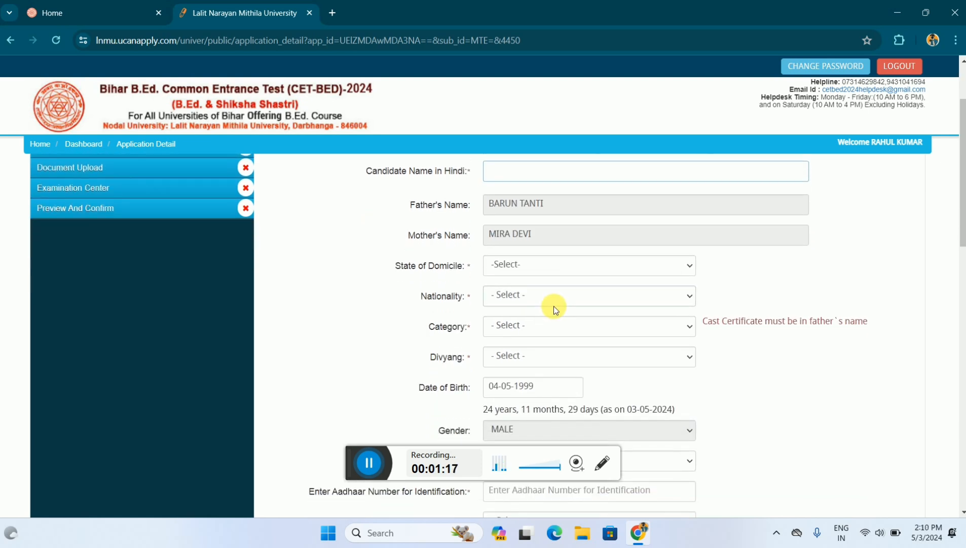
# - Set the applicant's state of domicile to Bihar and the nationality to Indian
pyautogui.click(527, 272)
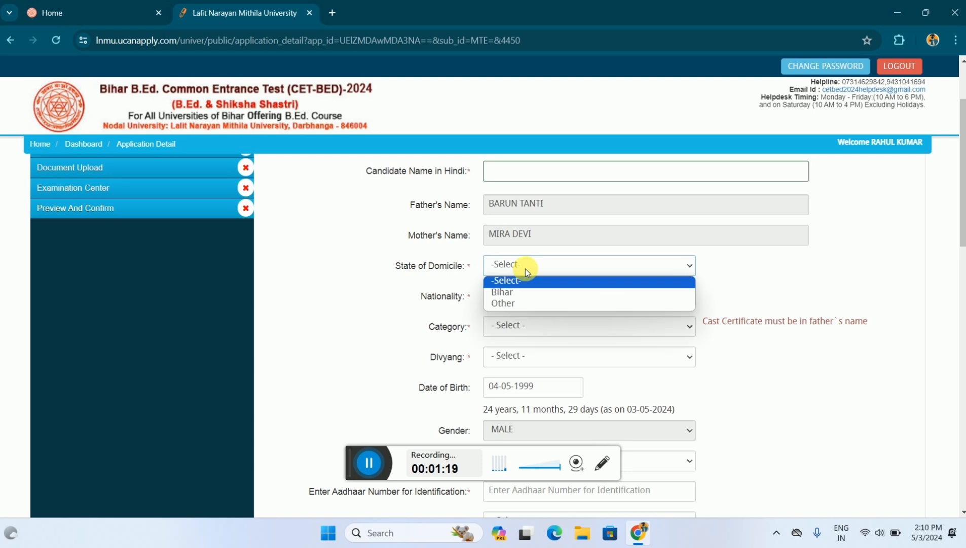
pyautogui.click(522, 295)
pyautogui.scroll(-1, 522, 296)
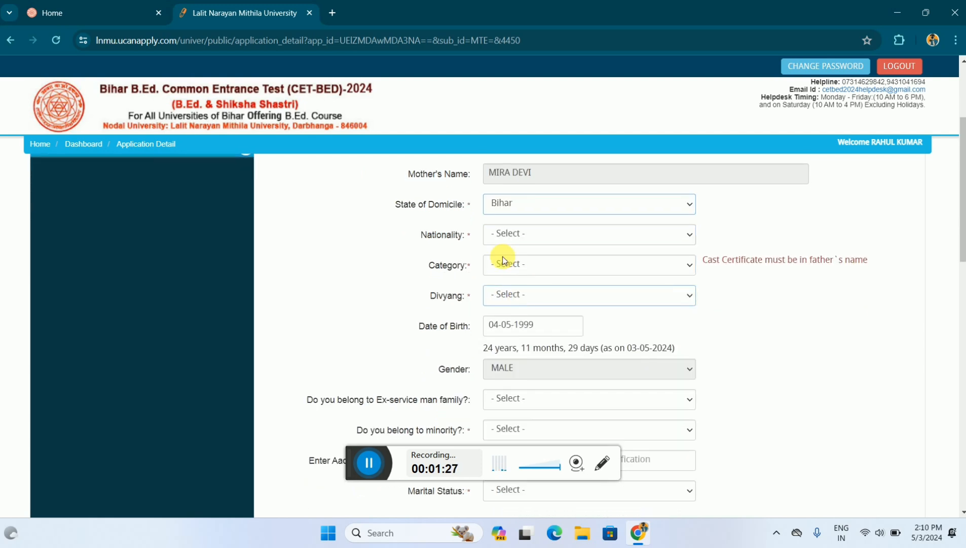
pyautogui.click(510, 238)
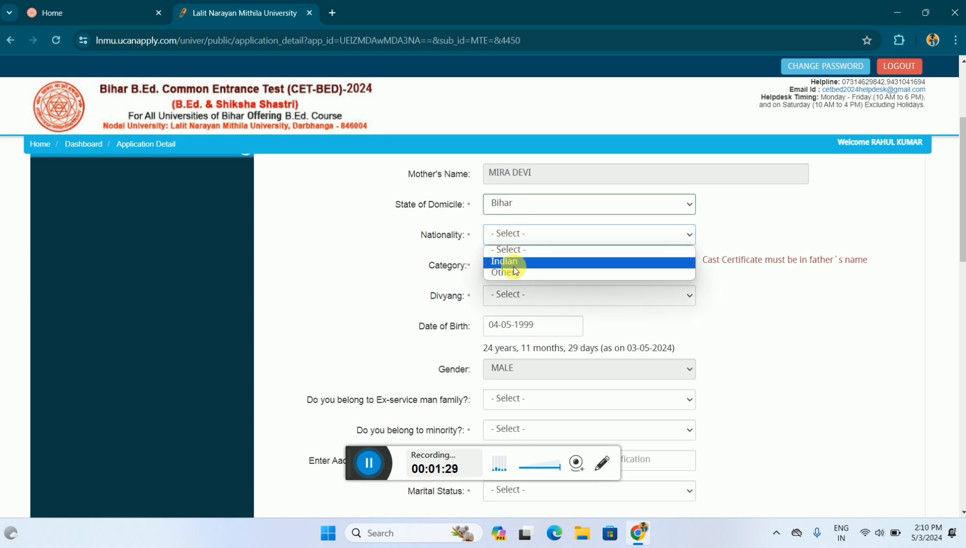
pyautogui.click(514, 262)
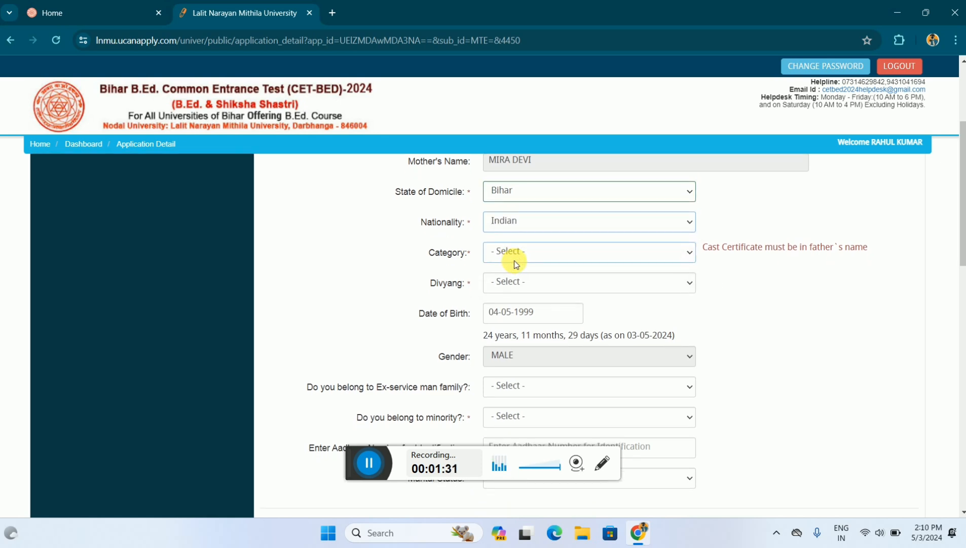
# - Set the applicant's category to SC and Divyang to No
pyautogui.click(514, 252)
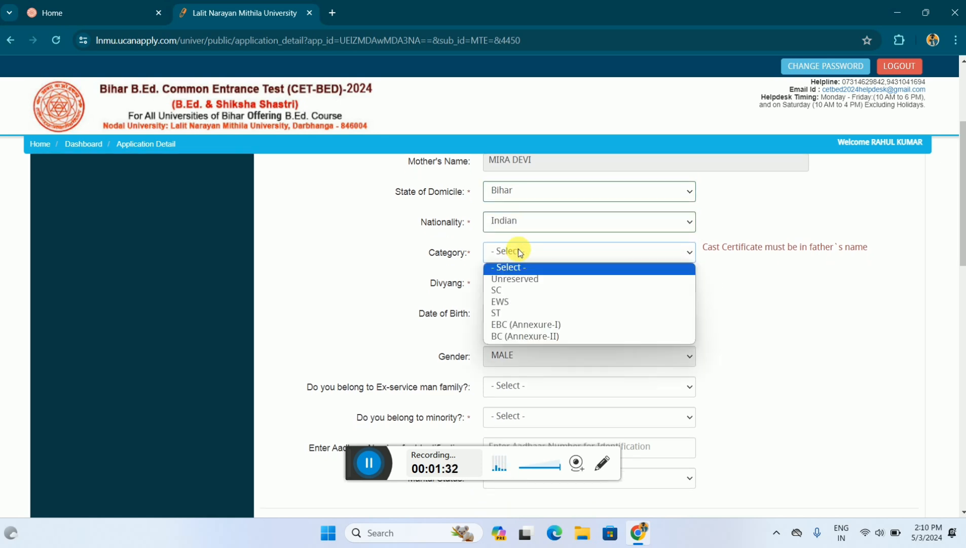
pyautogui.click(517, 291)
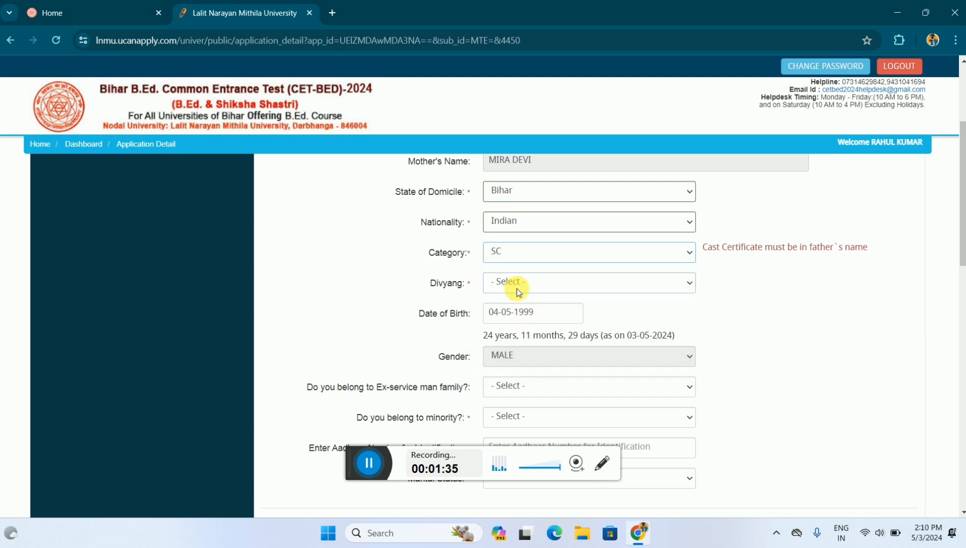
pyautogui.click(515, 283)
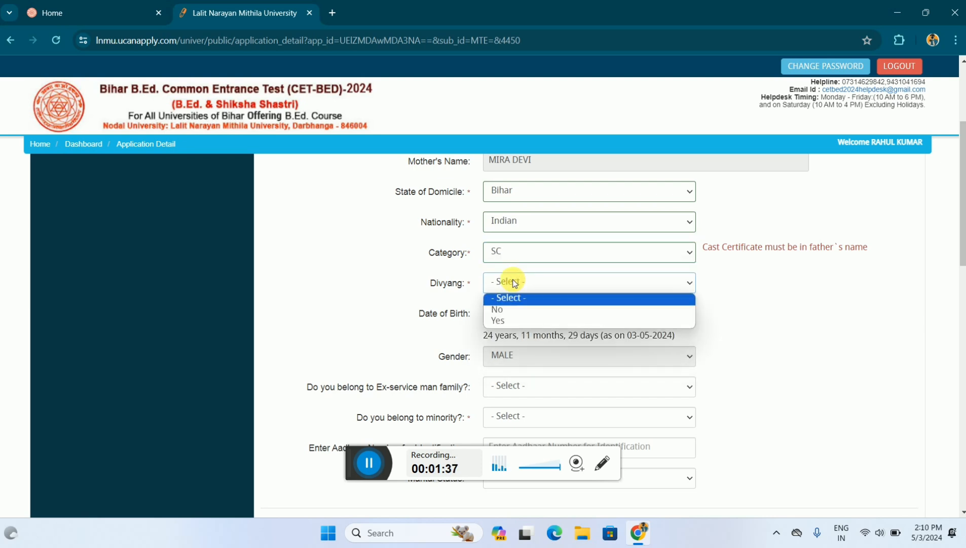
pyautogui.click(511, 309)
# - Answer No to belonging to an ex-service man family and No to belonging to a minority
pyautogui.scroll(-2, 512, 311)
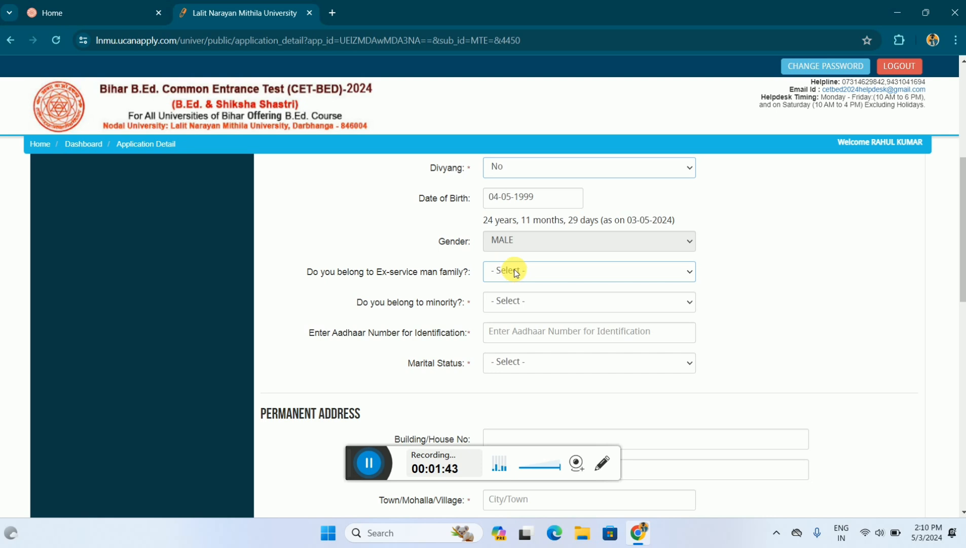
pyautogui.click(514, 271)
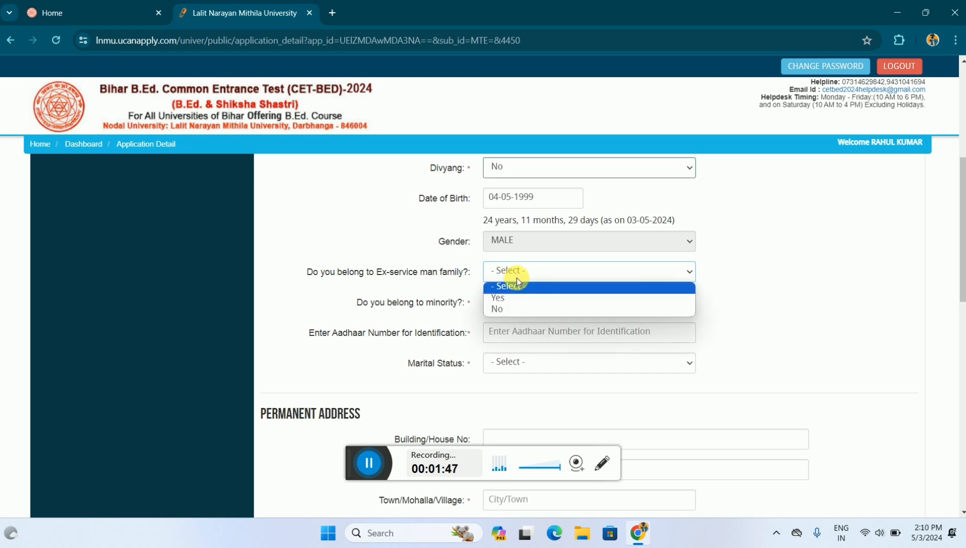
pyautogui.click(518, 308)
pyautogui.scroll(-1, 518, 306)
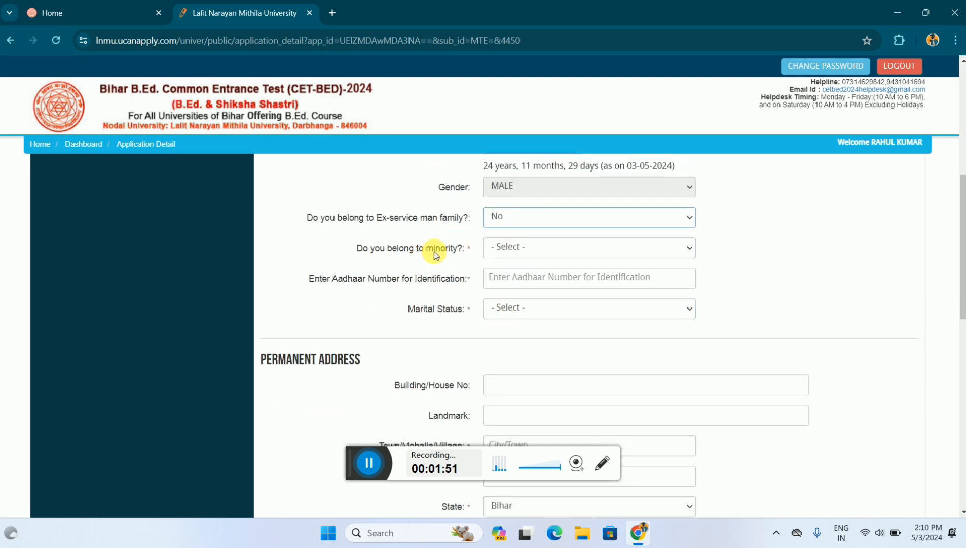
pyautogui.click(510, 247)
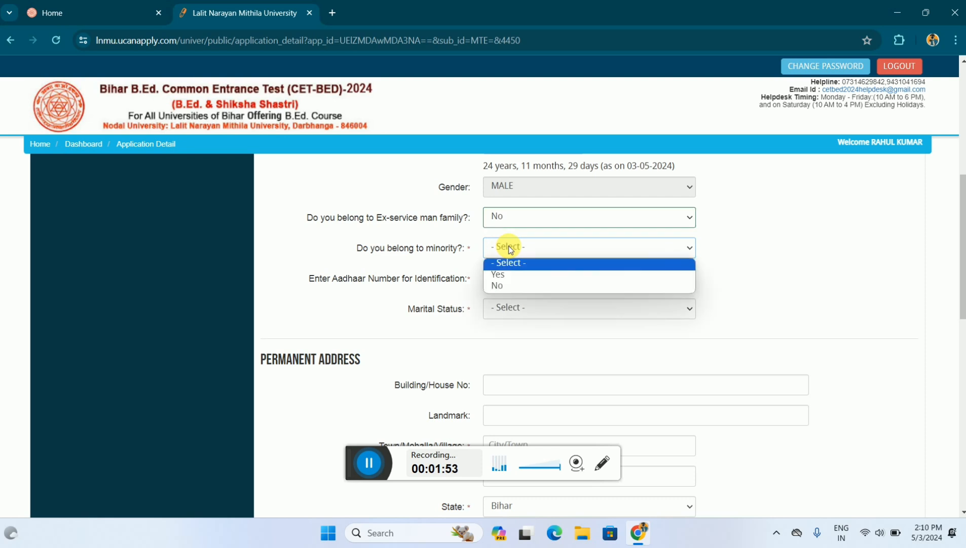
pyautogui.click(518, 285)
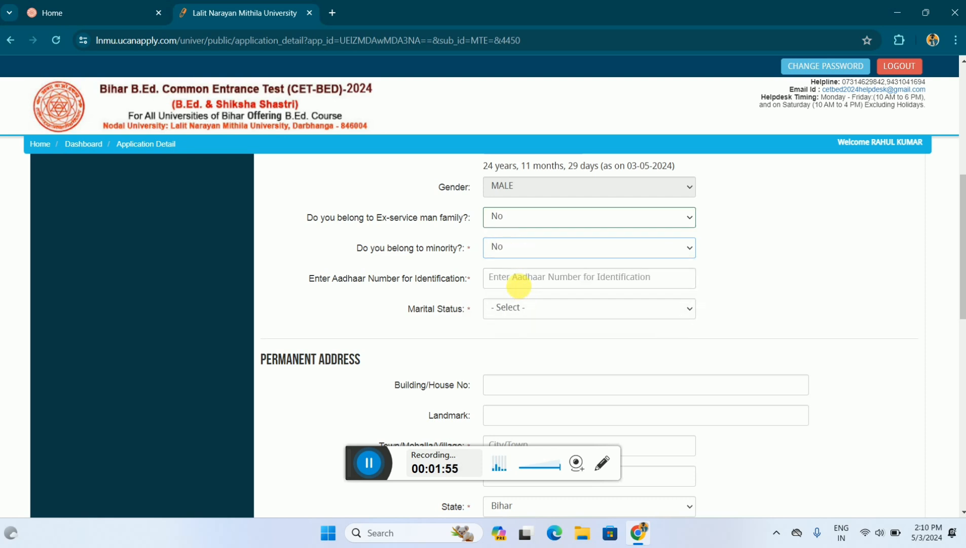
# - Set the applicant's marital status to Unmarried and move on to the Permanent Address section
pyautogui.scroll(-1, 518, 286)
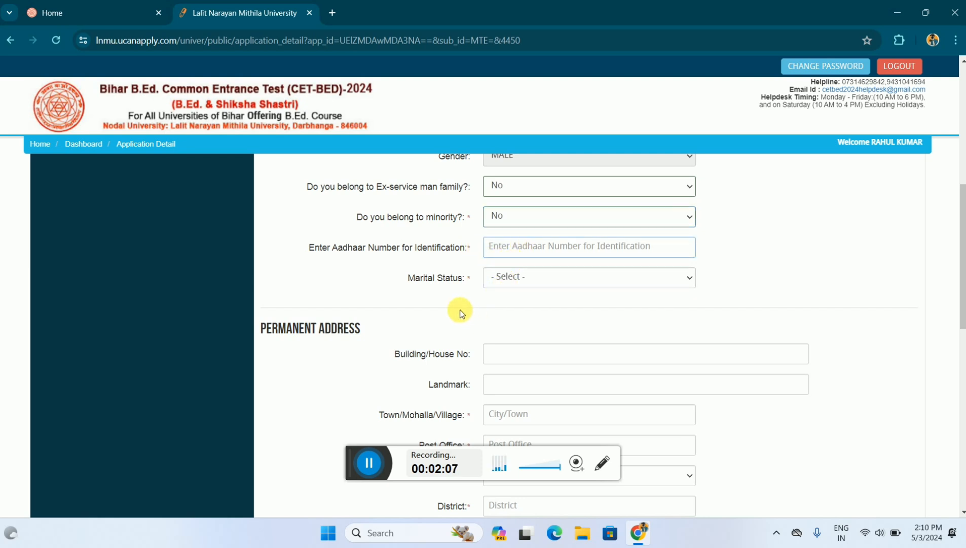
pyautogui.click(378, 461)
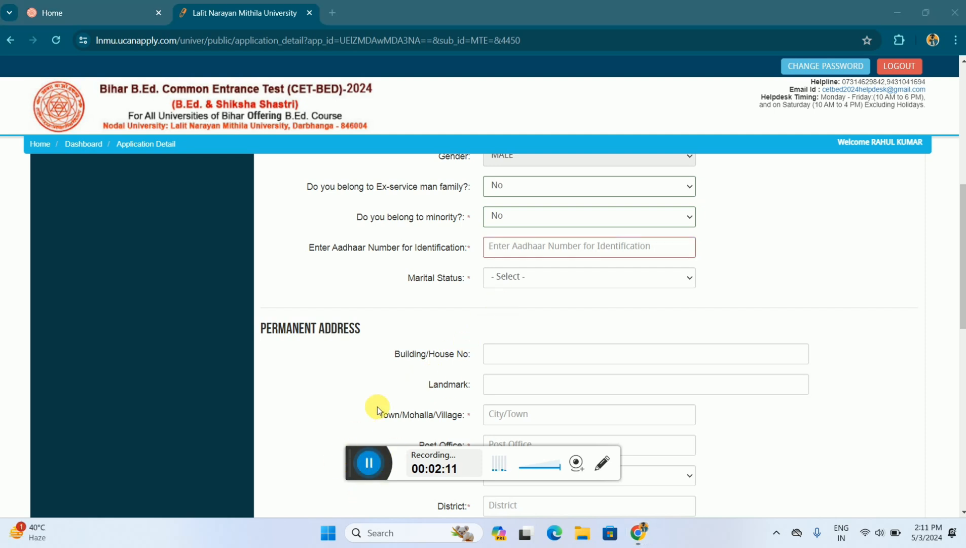
pyautogui.click(539, 274)
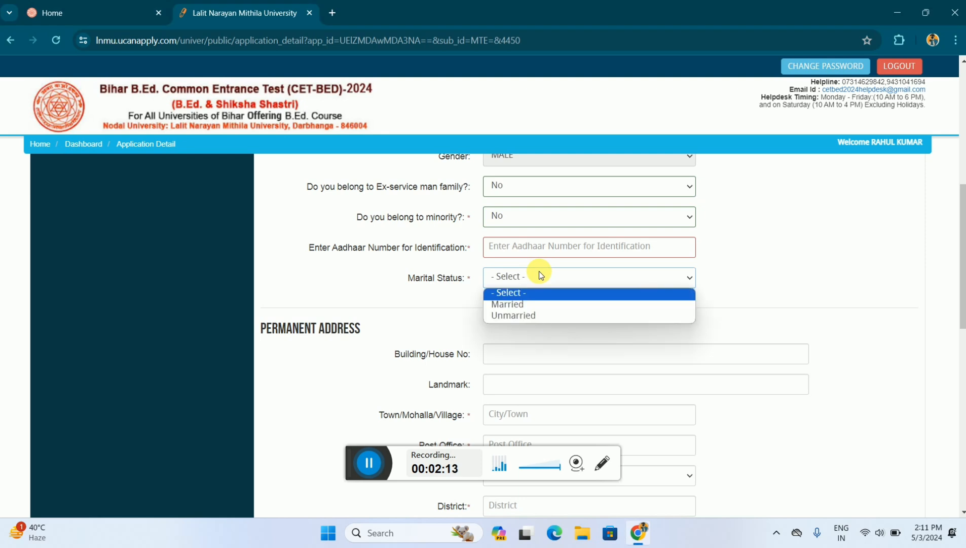
pyautogui.click(533, 305)
pyautogui.scroll(-1, 531, 304)
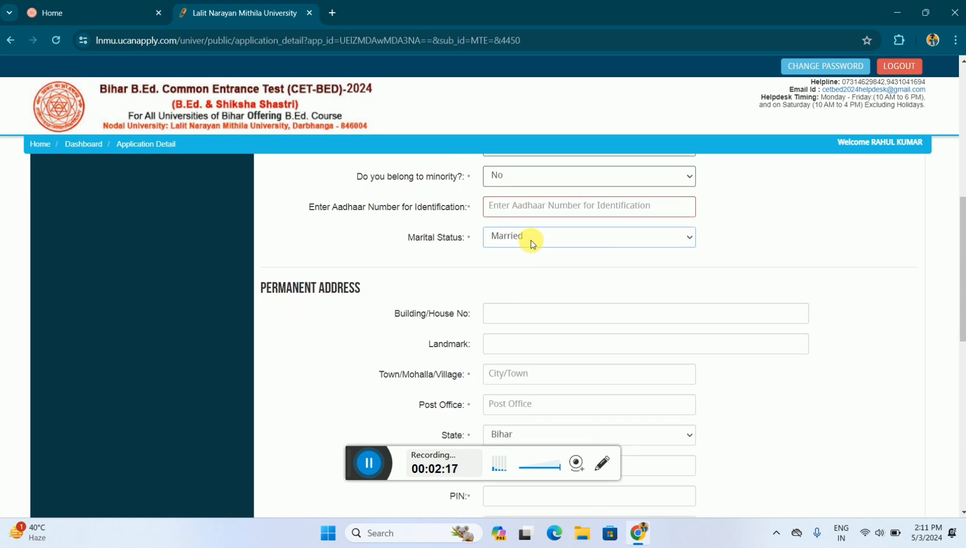
pyautogui.click(530, 240)
pyautogui.click(524, 275)
pyautogui.scroll(-2, 525, 278)
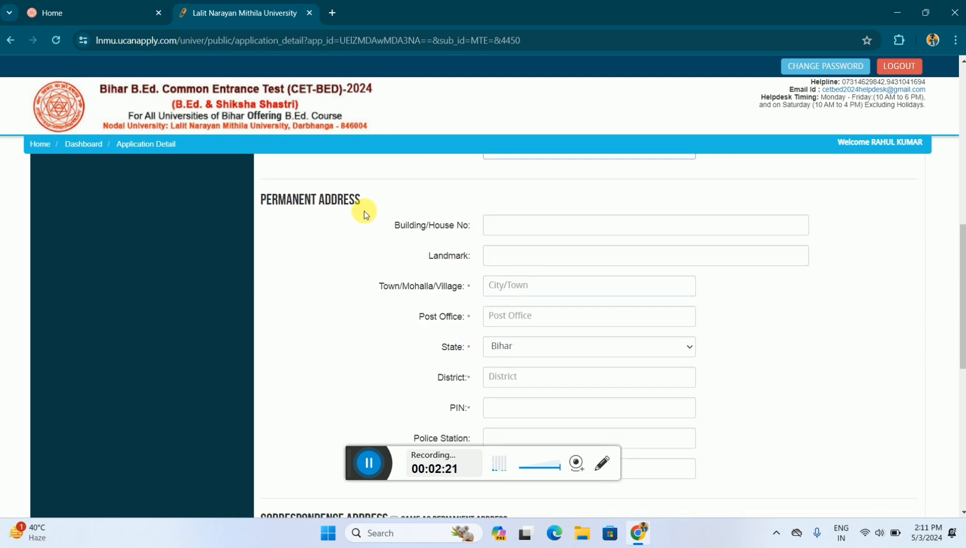
# - Go through the Permanent Address fields from Building/House No to Alternate Mobile No. without filling them in
pyautogui.click(500, 225)
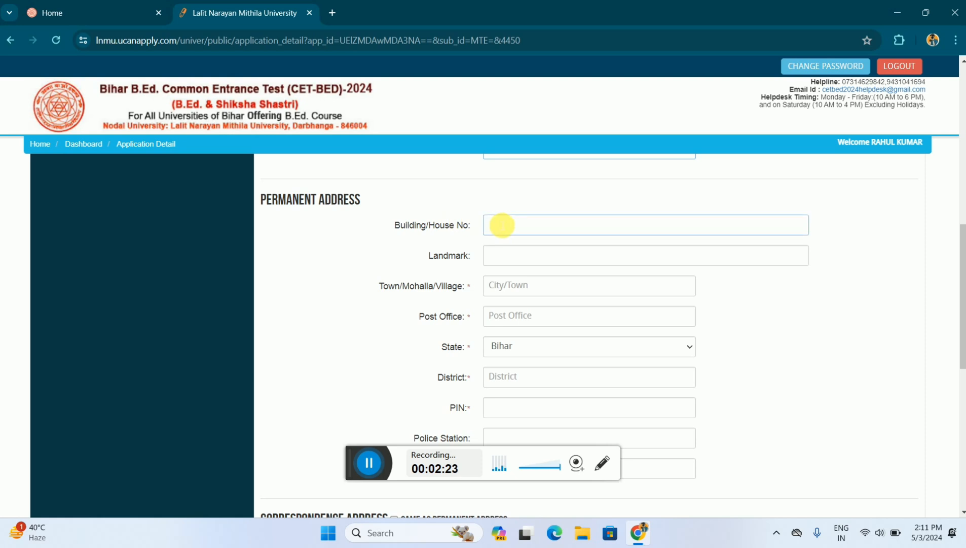
pyautogui.click(511, 262)
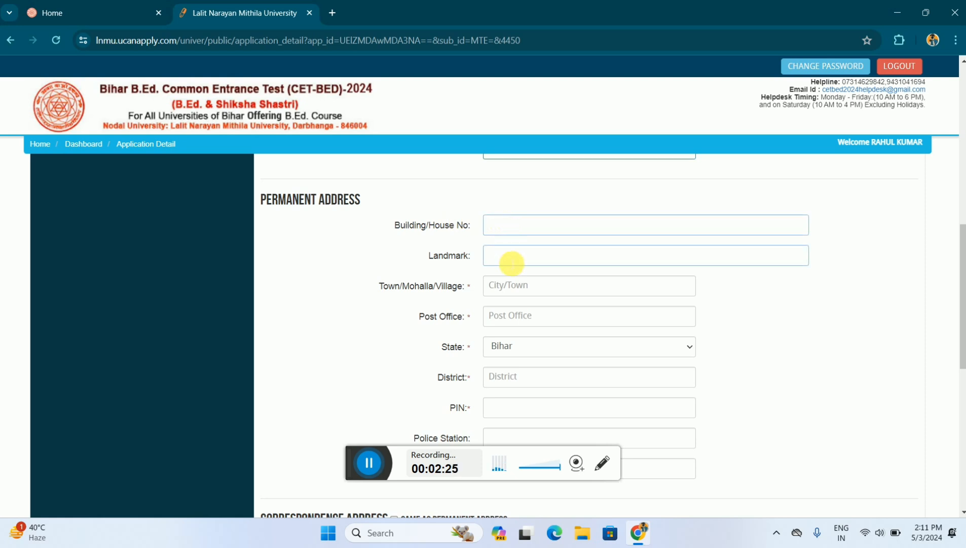
pyautogui.scroll(-1, 511, 264)
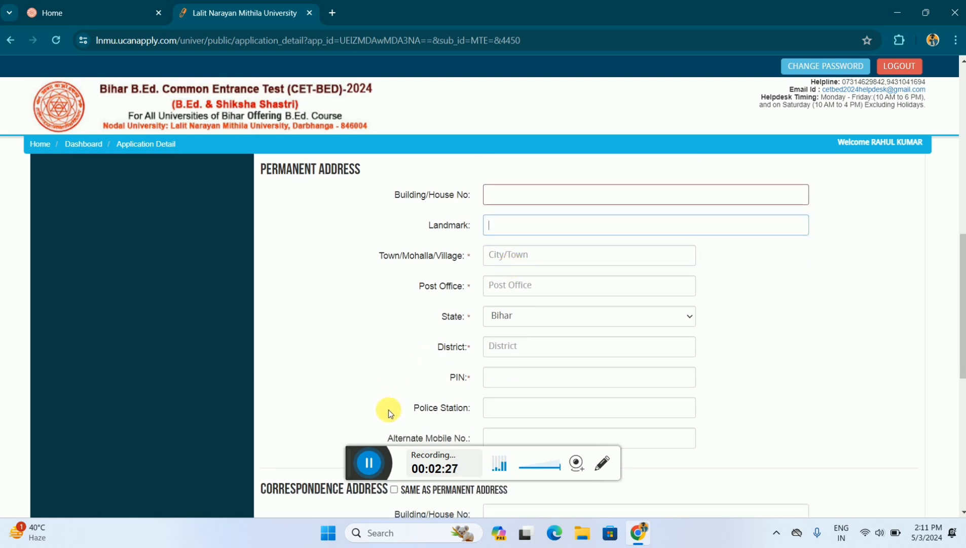
pyautogui.click(367, 464)
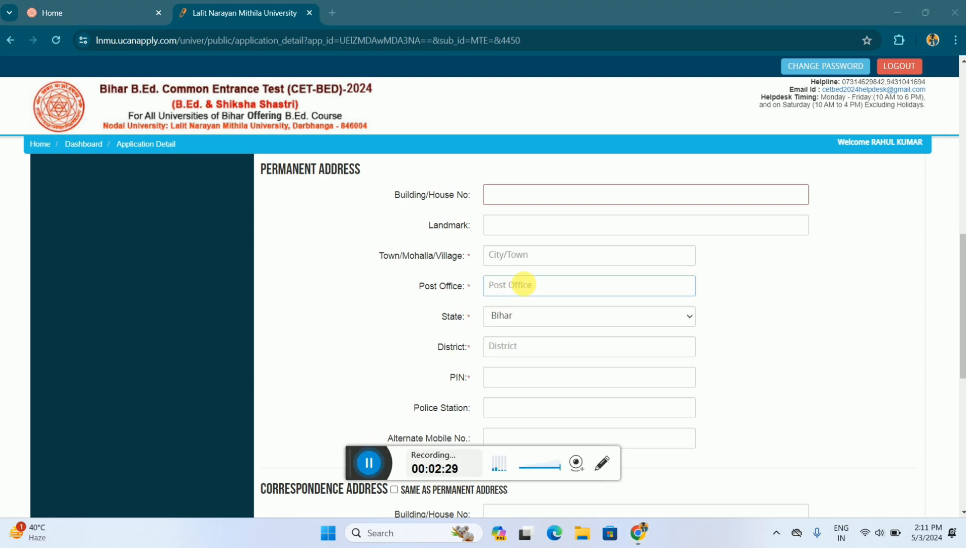
pyautogui.click(532, 260)
pyautogui.click(507, 287)
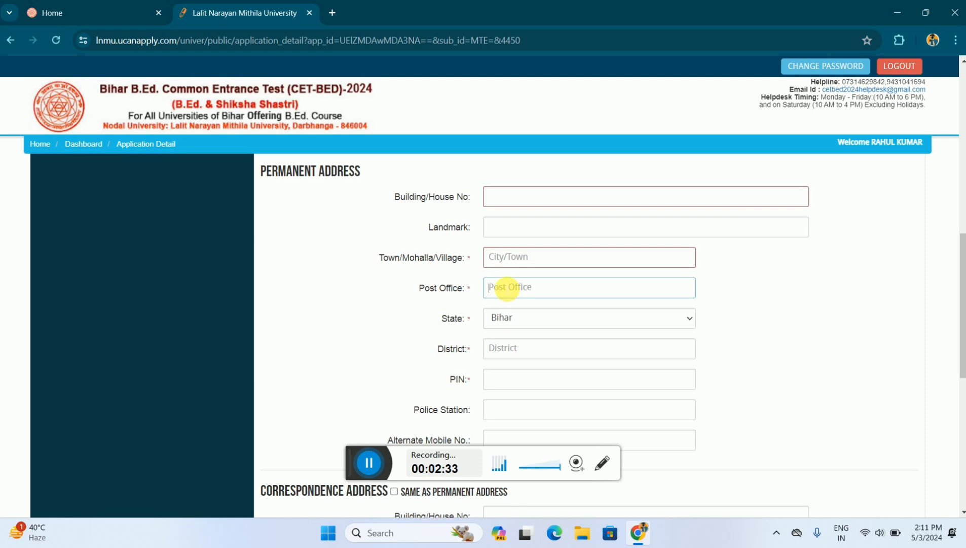
pyautogui.click(519, 347)
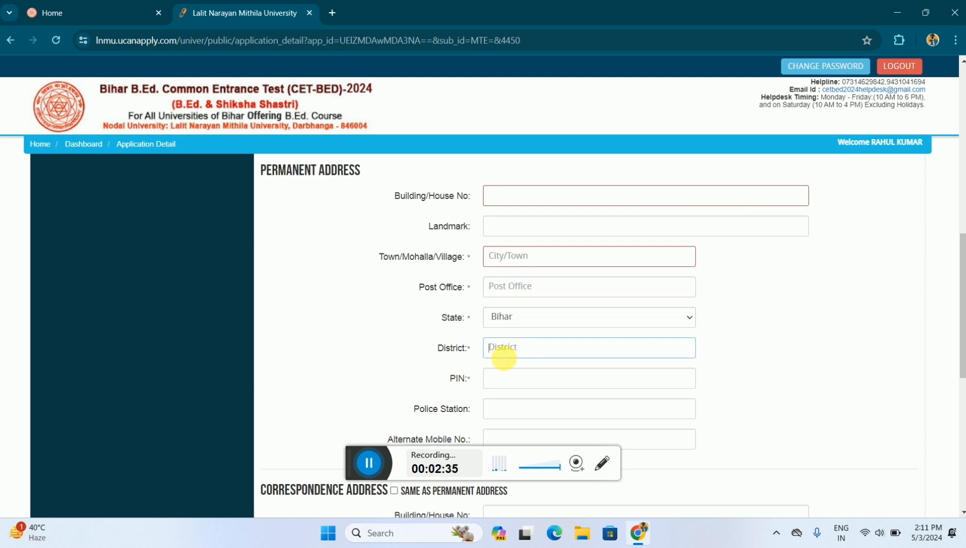
pyautogui.scroll(-1, 496, 360)
pyautogui.click(507, 340)
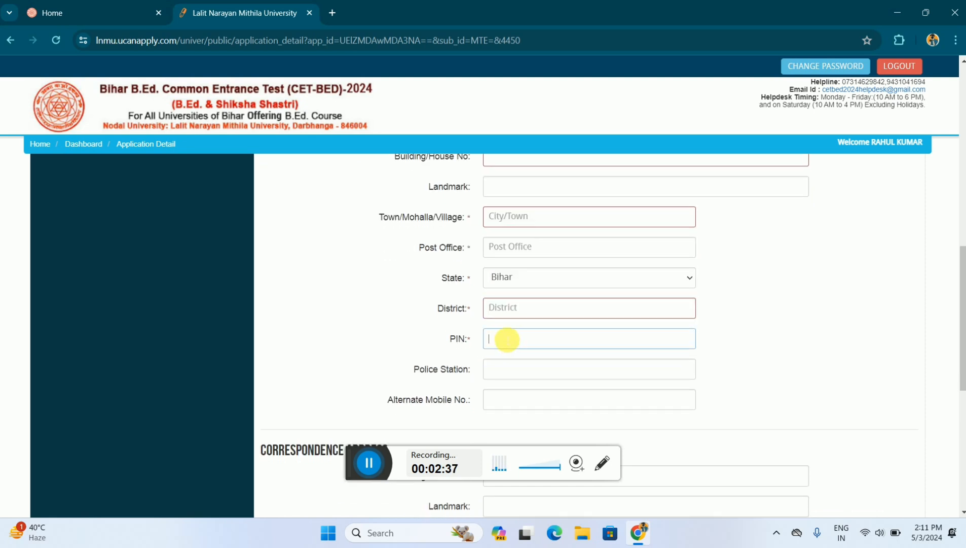
pyautogui.click(498, 370)
pyautogui.click(503, 408)
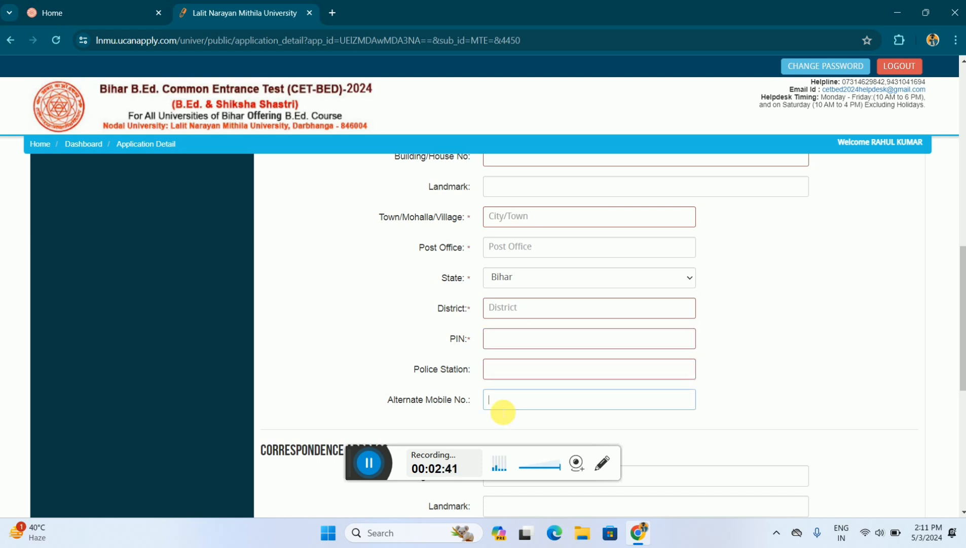
# - Review the Correspondence Address section, and save the applicant details to proceed to the photo and signature upload
pyautogui.scroll(-2, 503, 411)
pyautogui.scroll(-3, 499, 410)
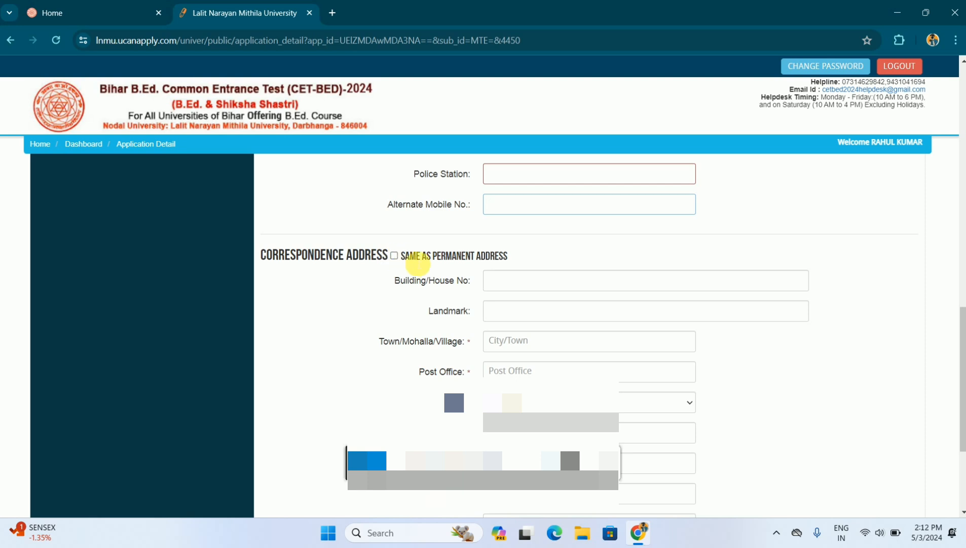
pyautogui.scroll(-3, 409, 261)
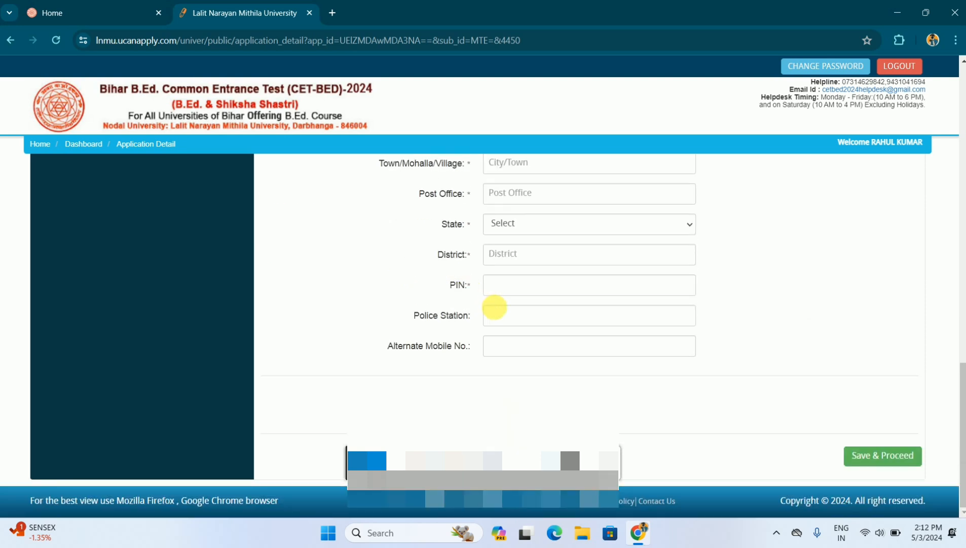
pyautogui.click(894, 459)
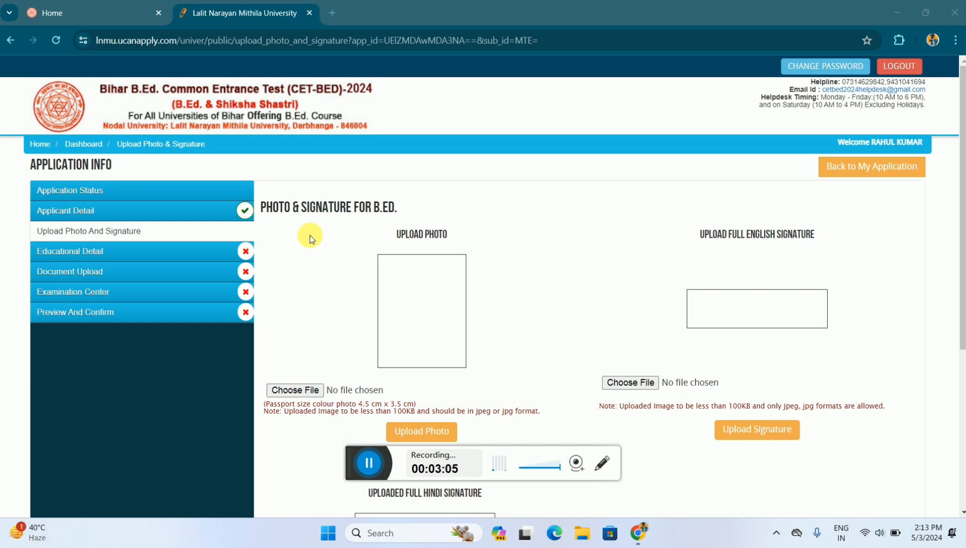
# - Examine the size and format requirements for the photo, the full English signature and the full Hindi signature
pyautogui.scroll(-1, 414, 253)
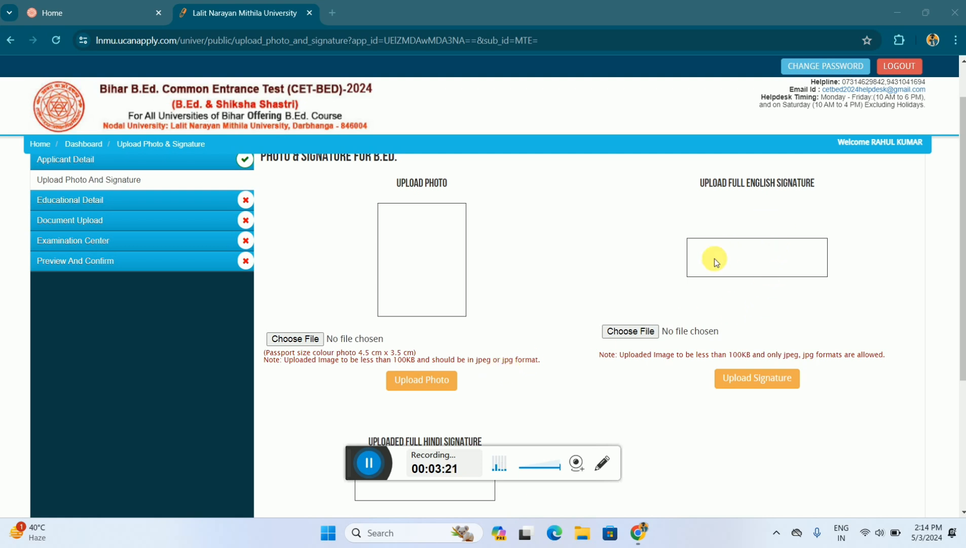
pyautogui.scroll(-2, 715, 259)
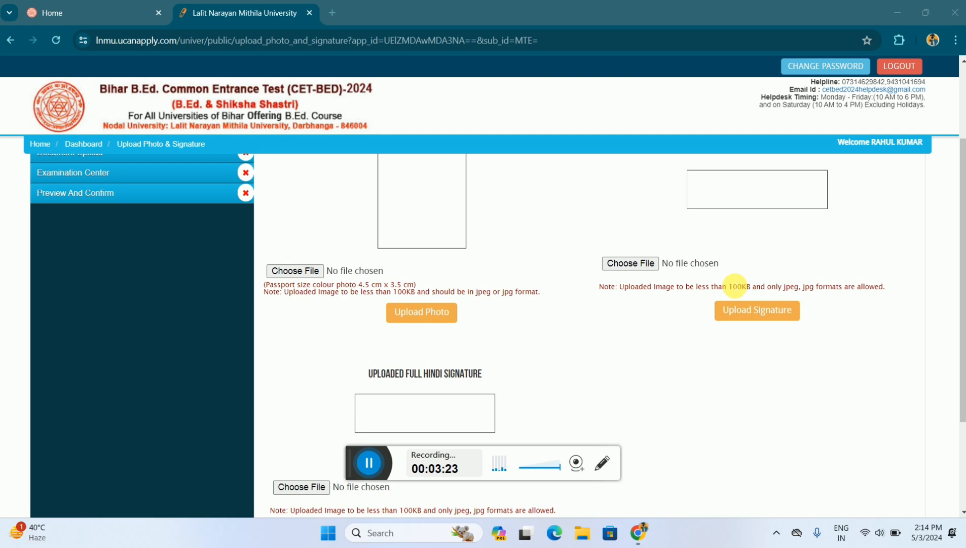
pyautogui.scroll(-1, 568, 339)
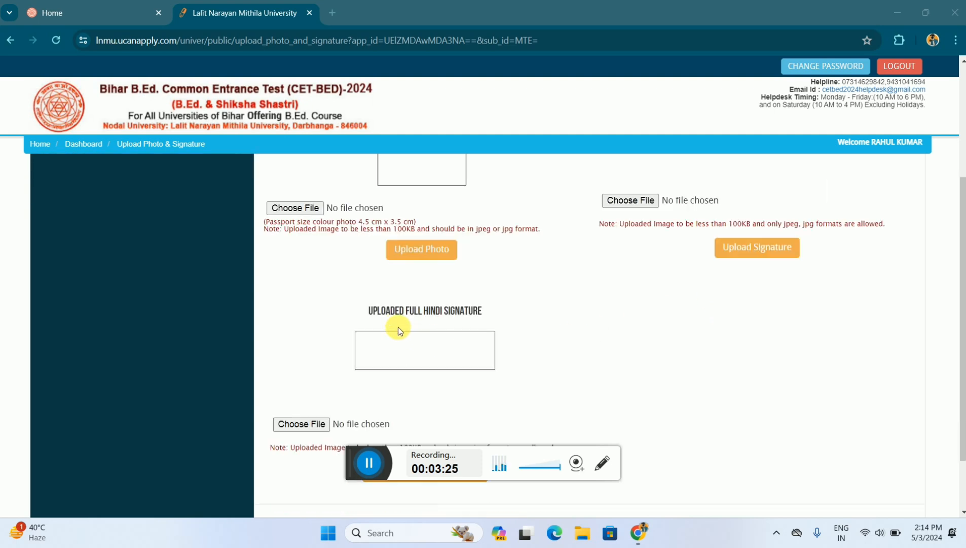
pyautogui.scroll(1, 425, 341)
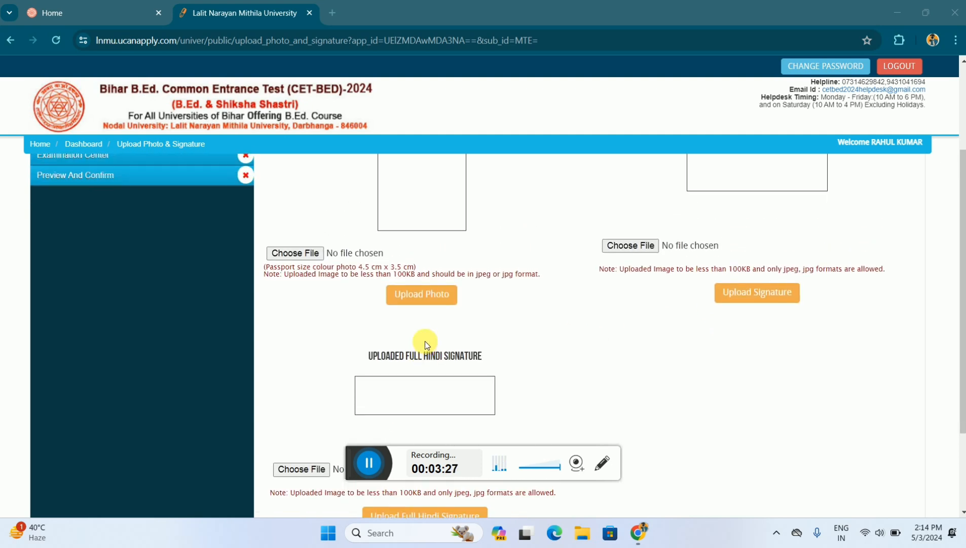
pyautogui.scroll(2, 425, 341)
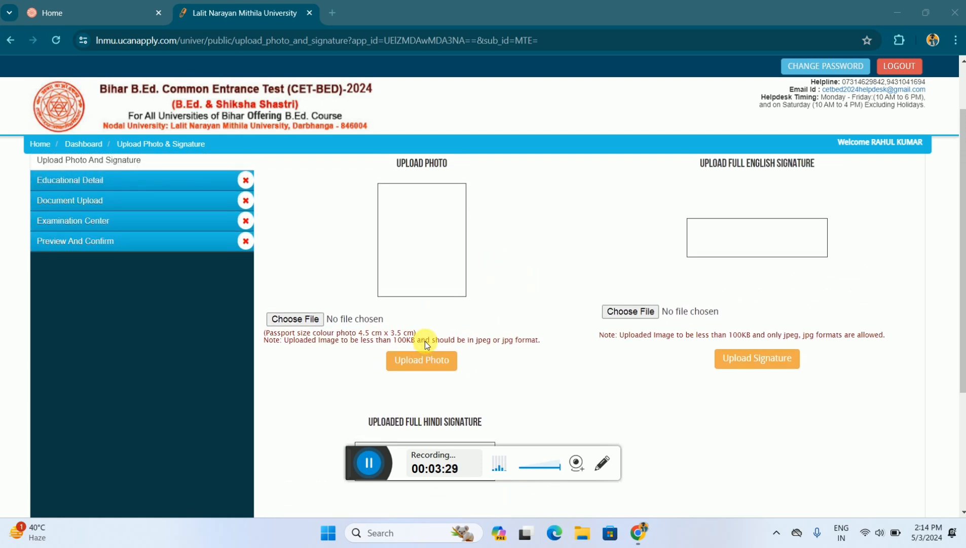
pyautogui.scroll(-3, 446, 350)
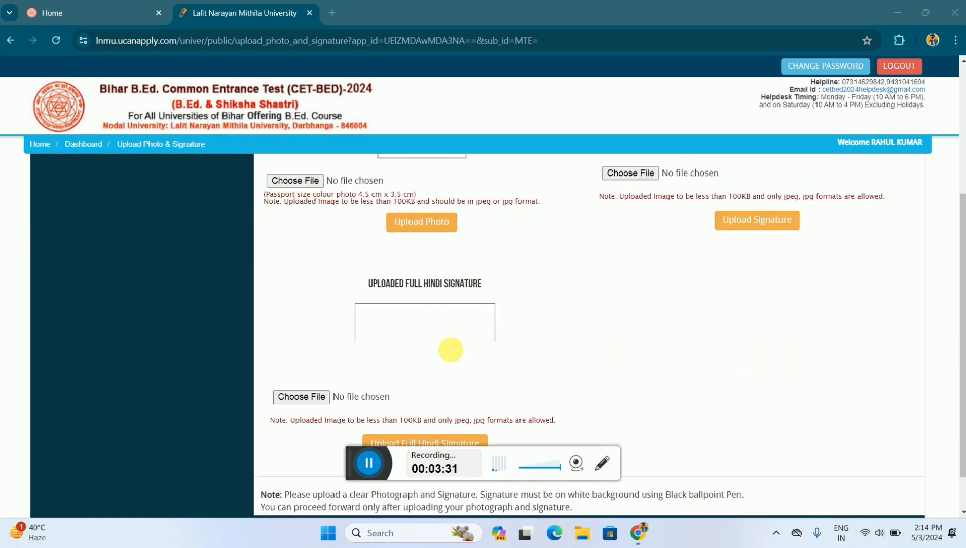
pyautogui.scroll(2, 448, 247)
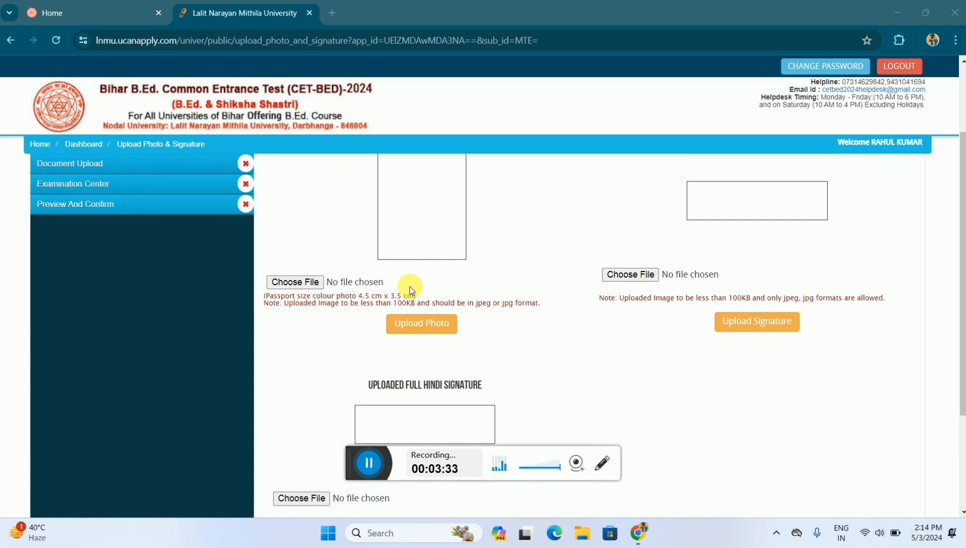
# - Try to upload the applicant's photo without a chosen file, and browse for a photo file without selecting one
pyautogui.click(417, 327)
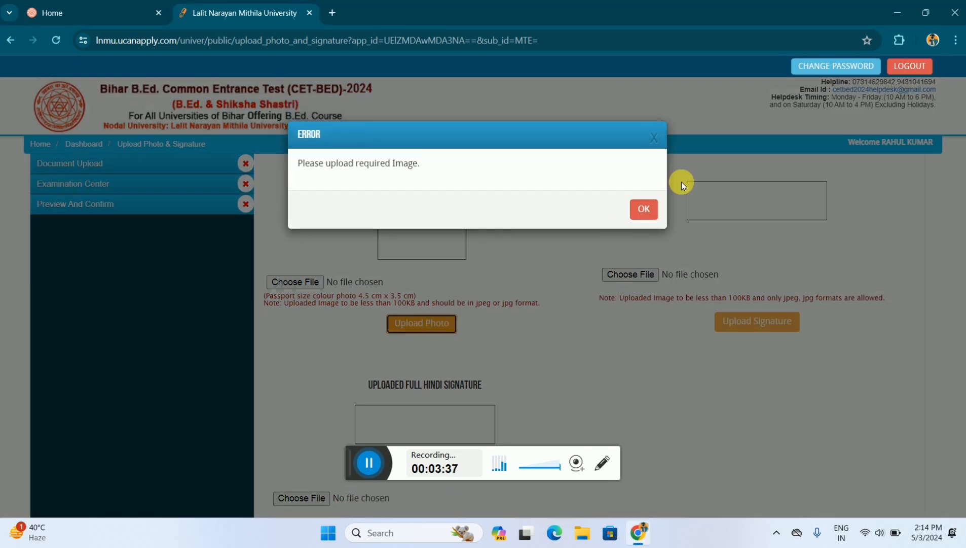
pyautogui.click(644, 210)
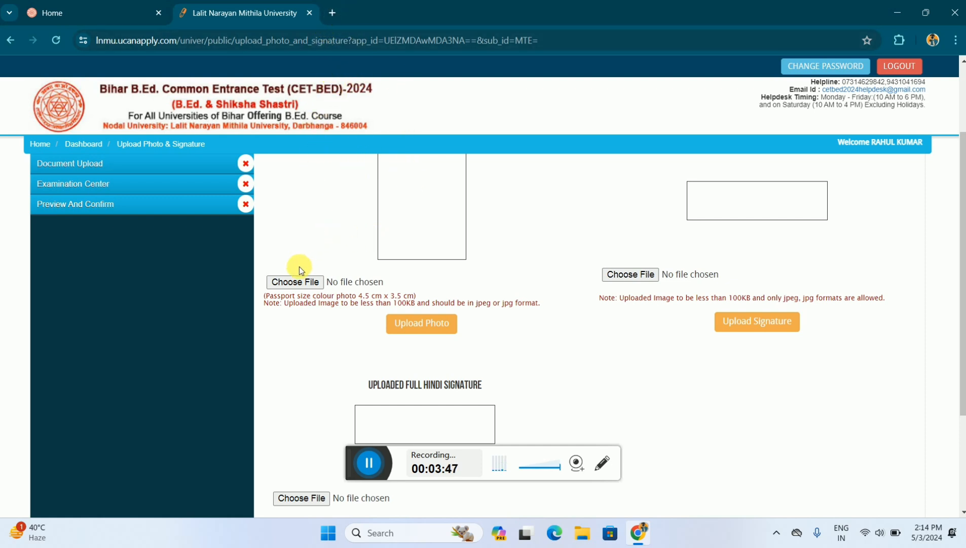
pyautogui.click(299, 284)
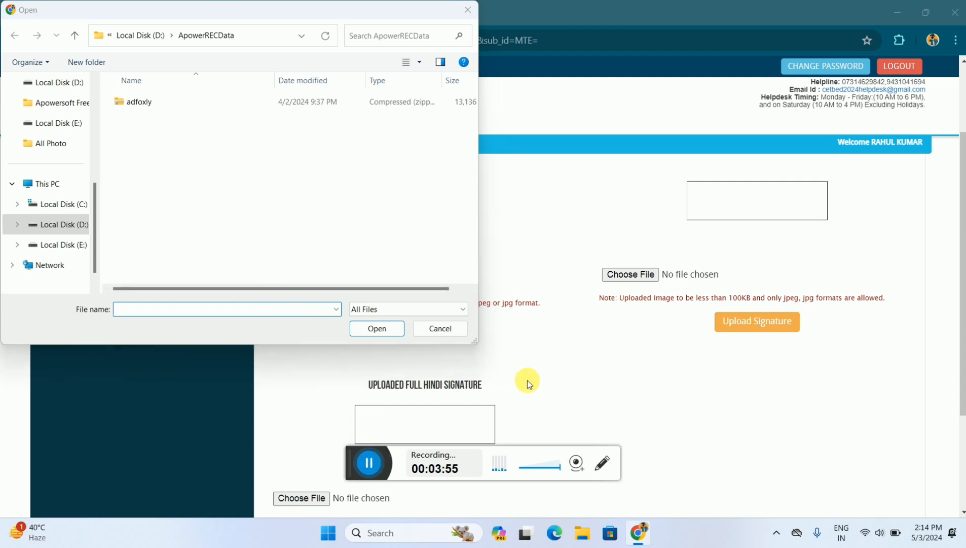
pyautogui.click(436, 329)
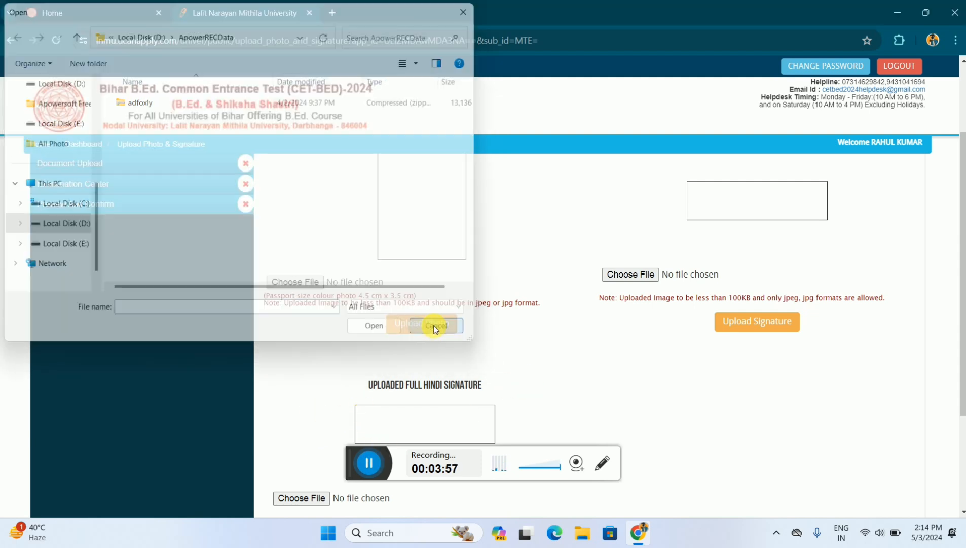
# - Check the Hindi signature upload and the closing note, and save the photo and signature section to proceed to the educational details
pyautogui.scroll(-2, 598, 339)
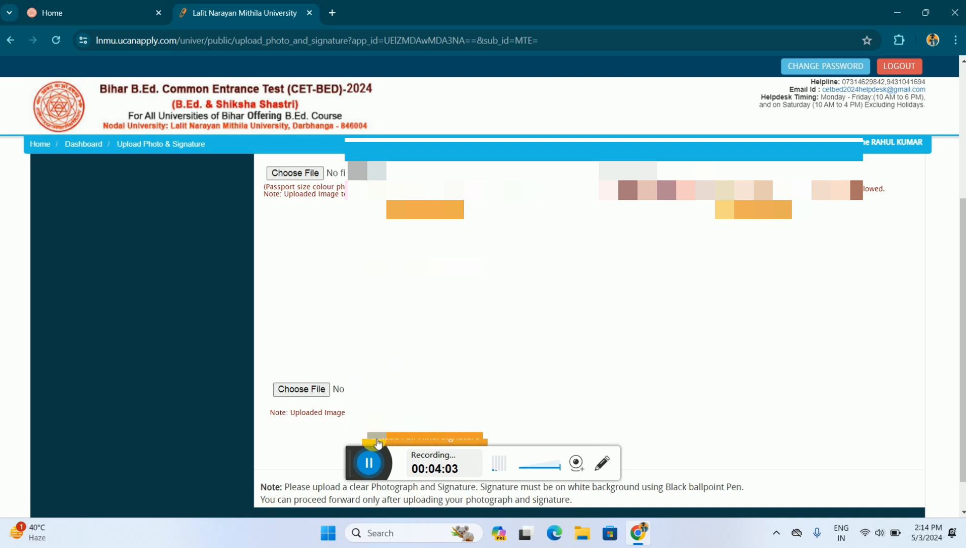
pyautogui.scroll(-1, 333, 460)
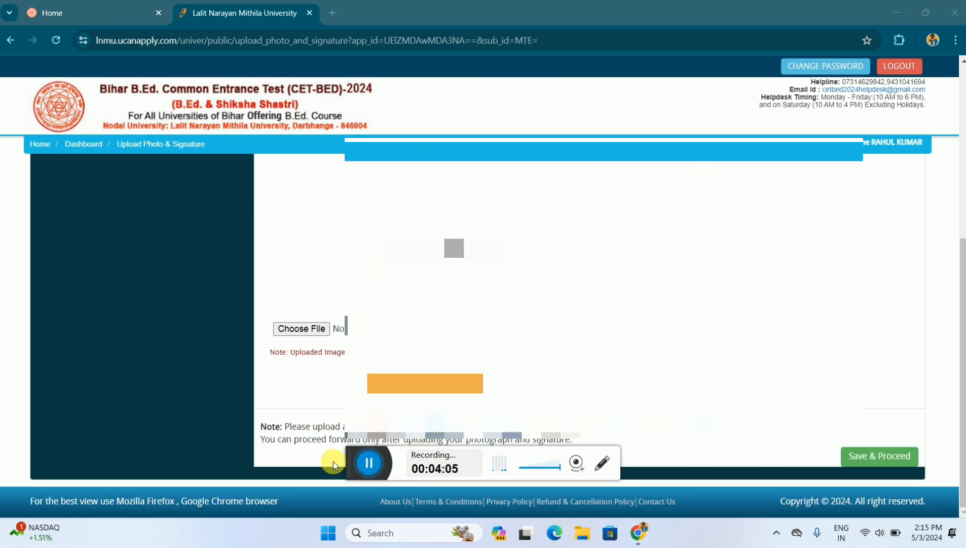
pyautogui.scroll(2, 333, 460)
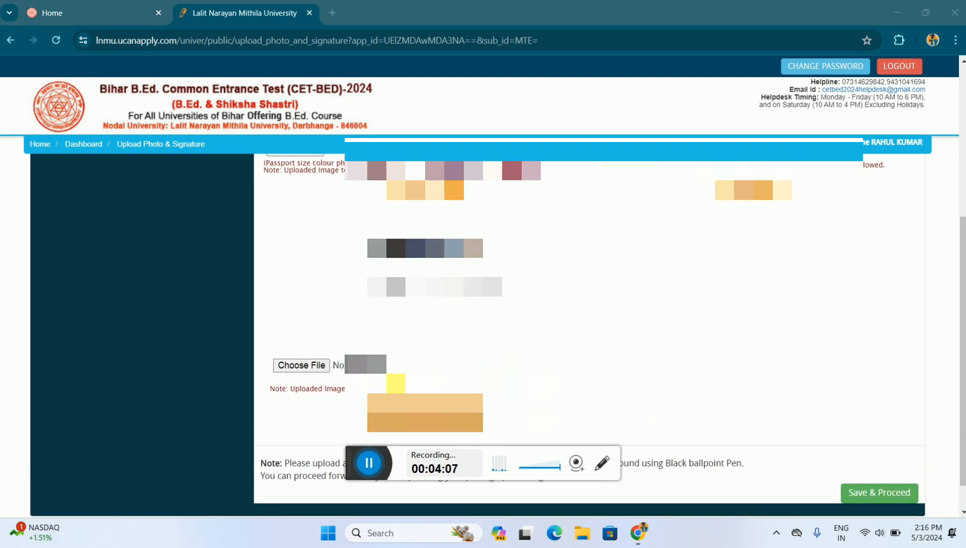
pyautogui.scroll(2, 333, 461)
pyautogui.scroll(-3, 333, 460)
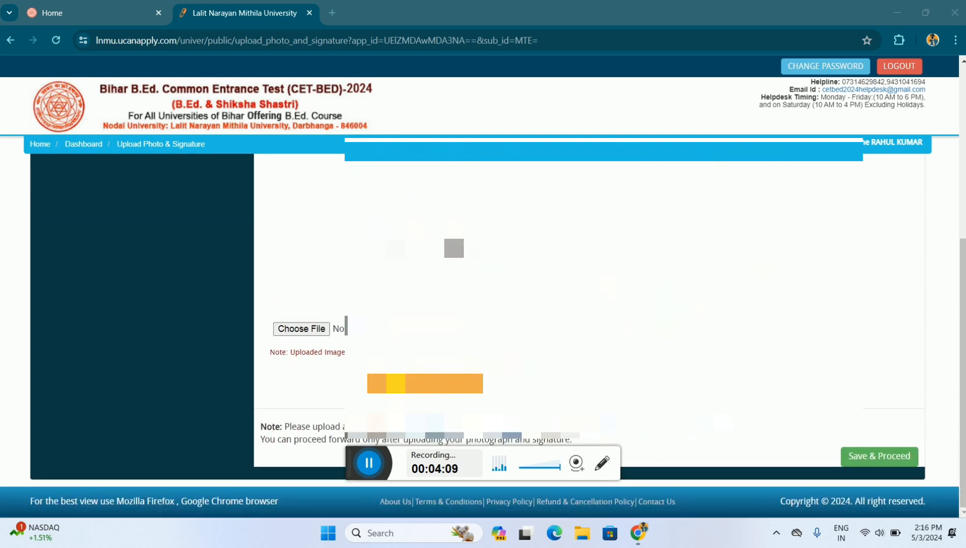
pyautogui.click(880, 458)
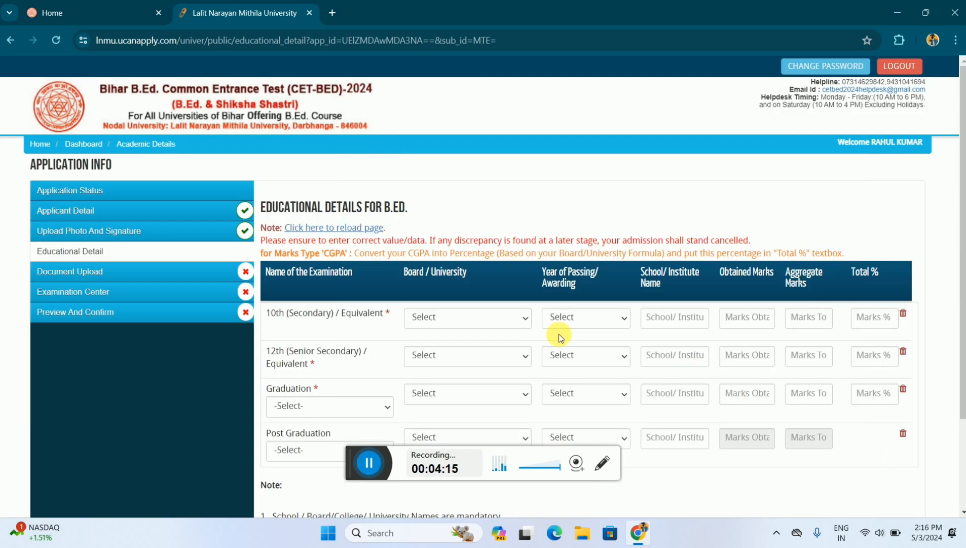
# - Set the board for the 10th (Secondary) examination to Bihar School Examination Board, Patna
pyautogui.scroll(-2, 533, 309)
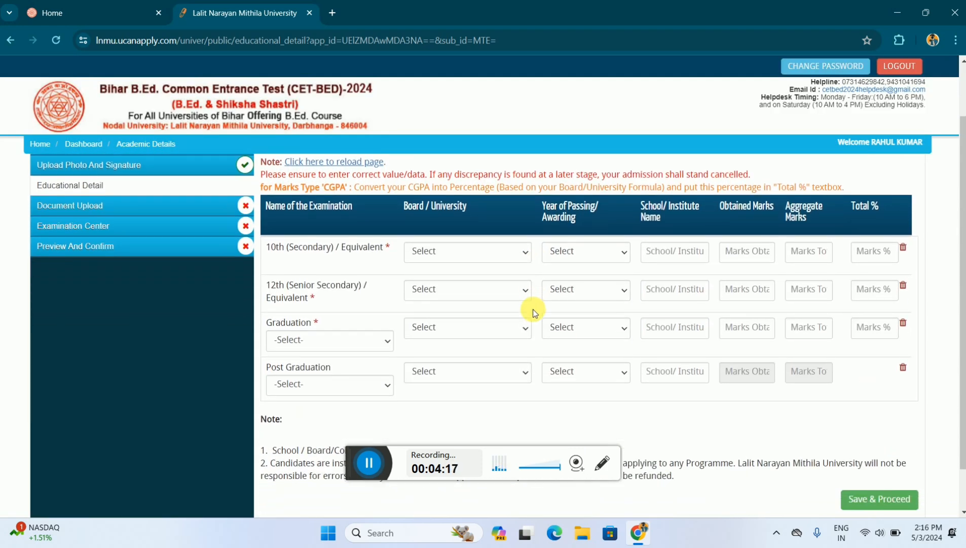
pyautogui.click(475, 226)
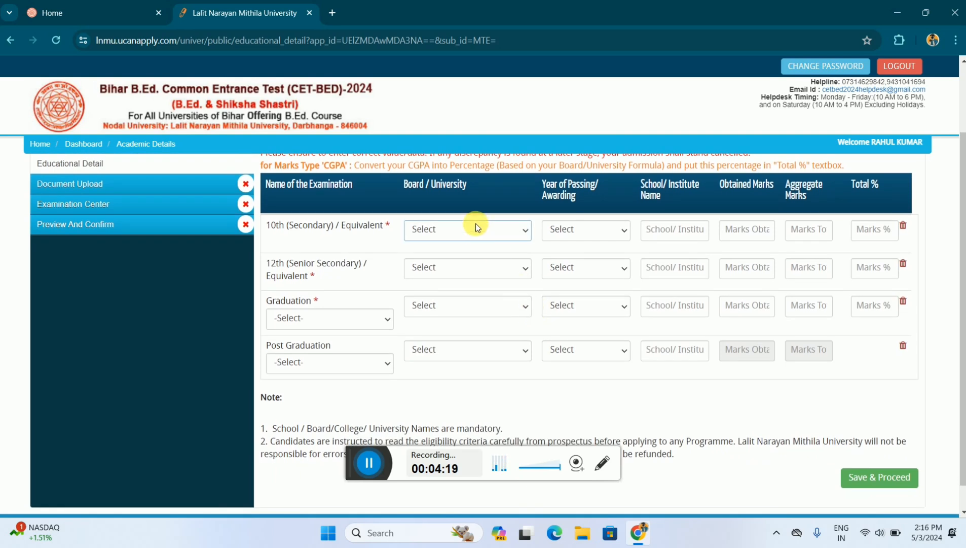
pyautogui.click(463, 228)
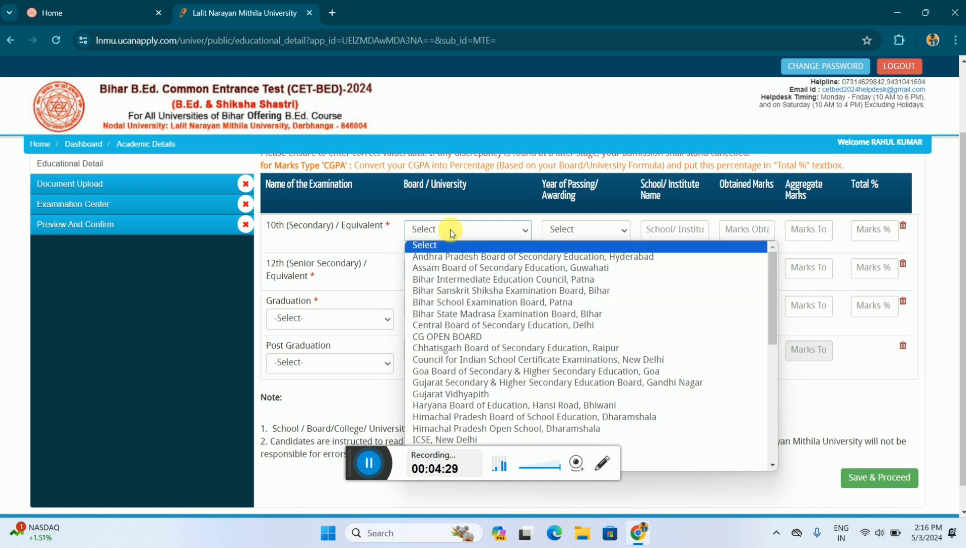
pyautogui.click(456, 301)
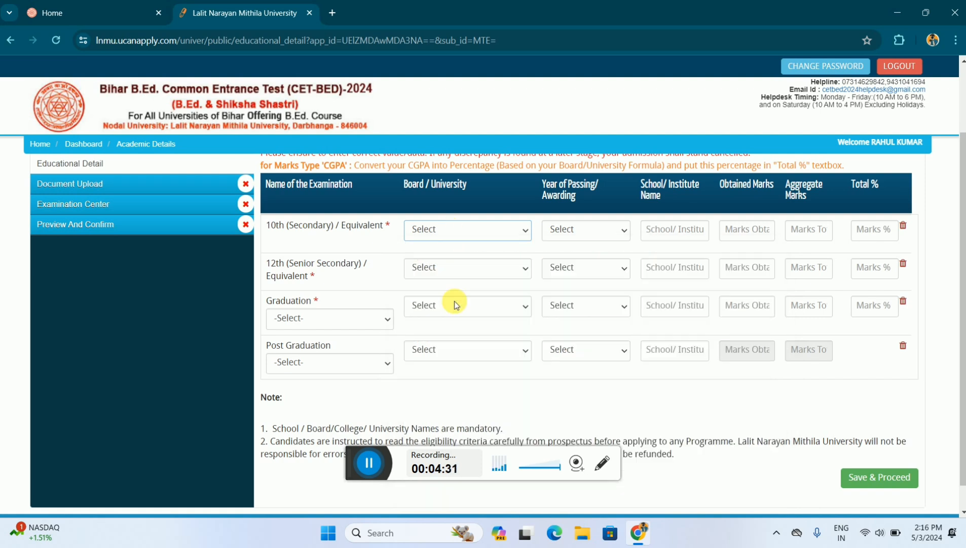
# - Set the 10th examination's year of passing to 2017 and move on to its School/Institute Name
pyautogui.click(565, 229)
pyautogui.scroll(-2, 569, 365)
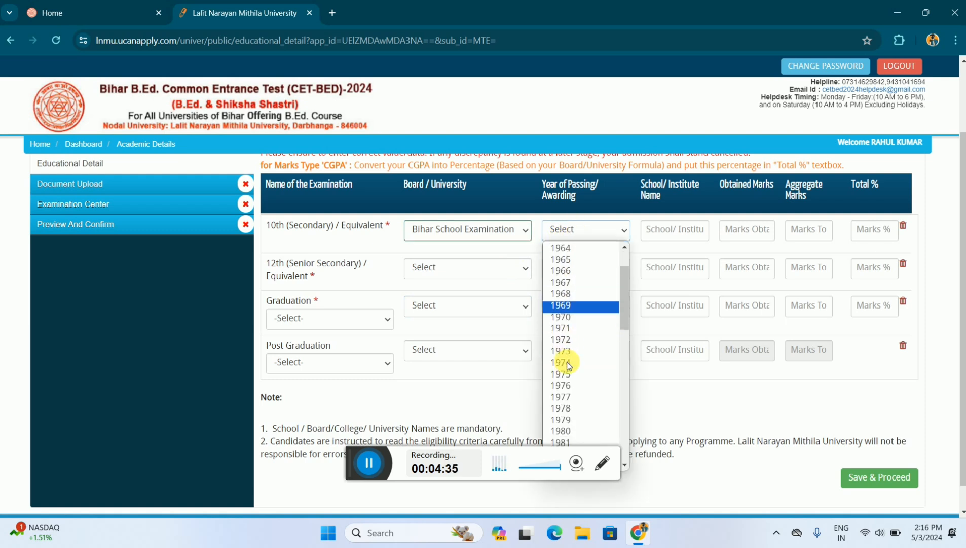
pyautogui.scroll(-12, 568, 365)
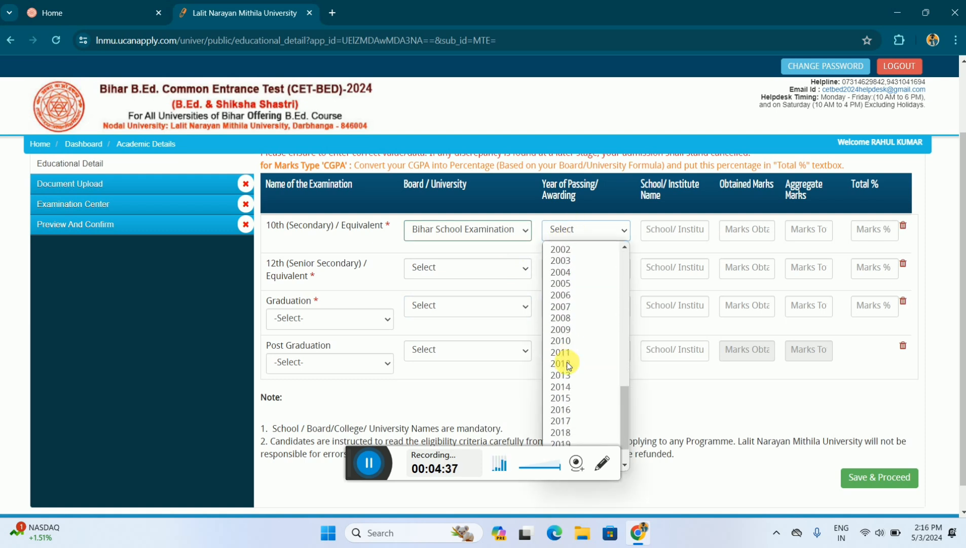
pyautogui.scroll(-2, 569, 365)
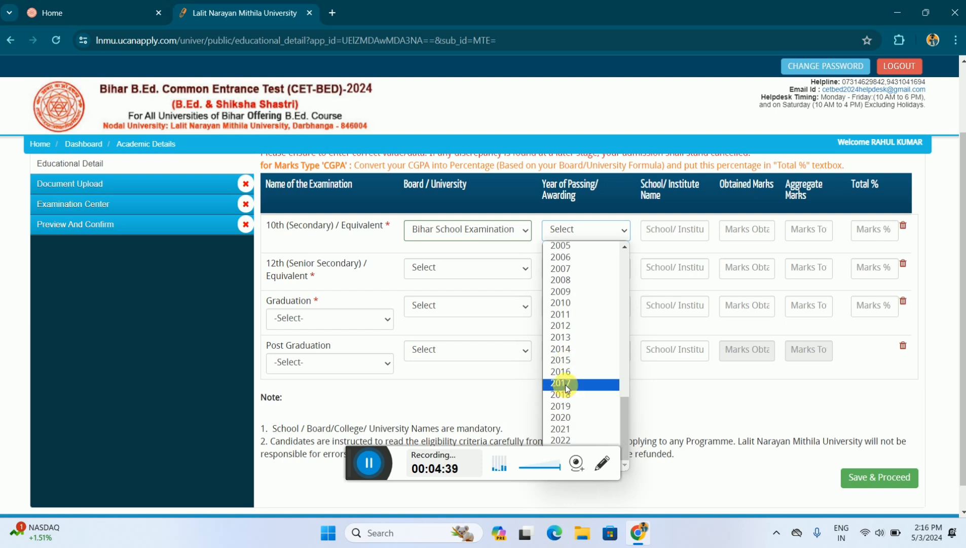
pyautogui.click(566, 384)
pyautogui.click(674, 233)
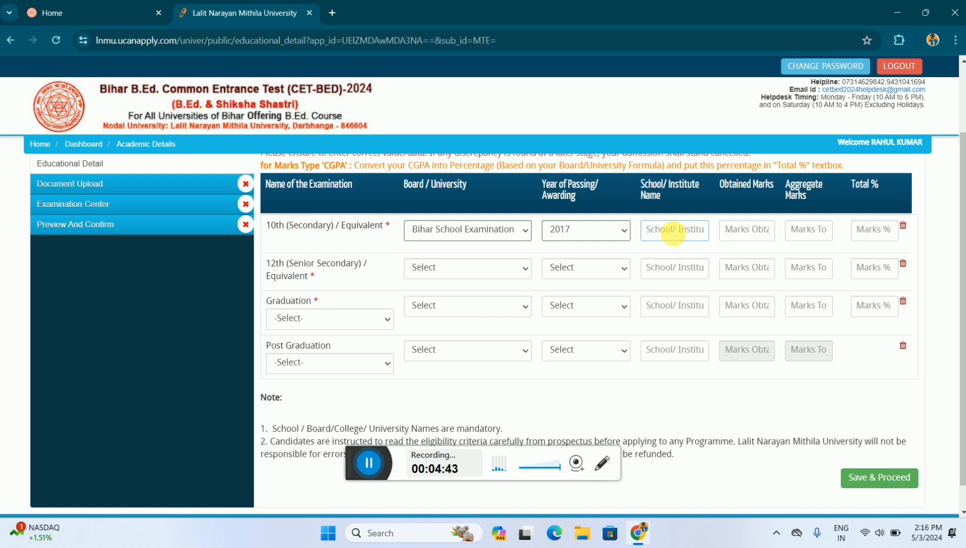
# - Enter "jps collge" as the 10th examination's school, with 315 obtained marks out of 500 aggregate marks
pyautogui.write('jps collge')
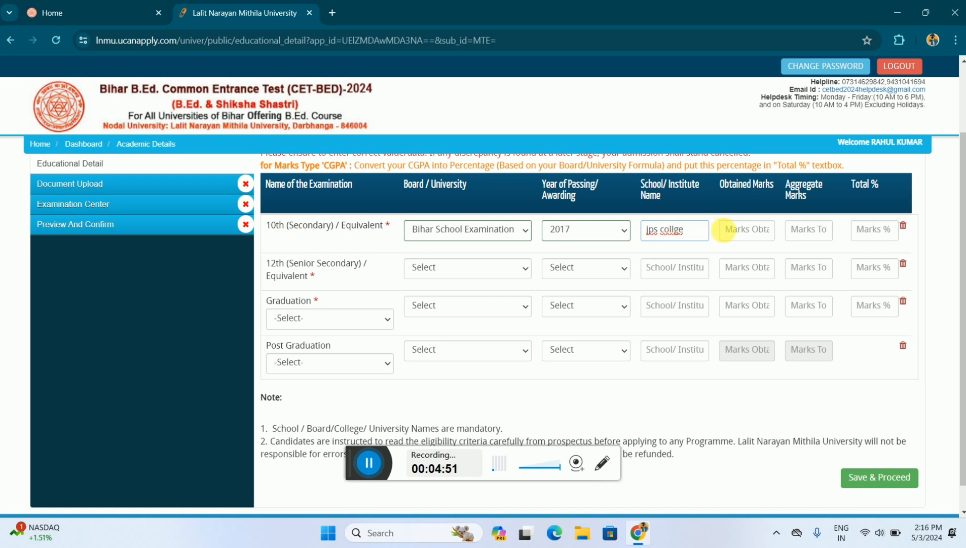
pyautogui.click(740, 233)
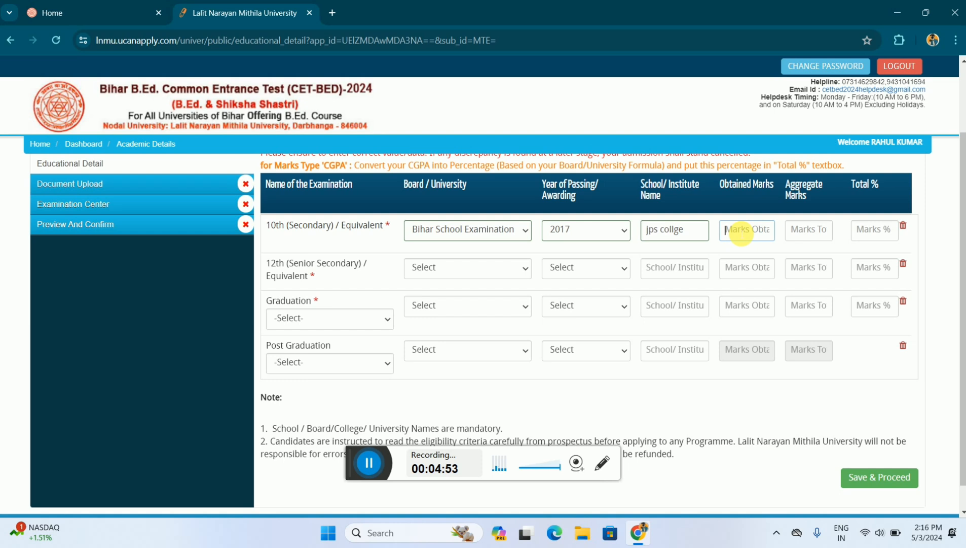
pyautogui.write('315')
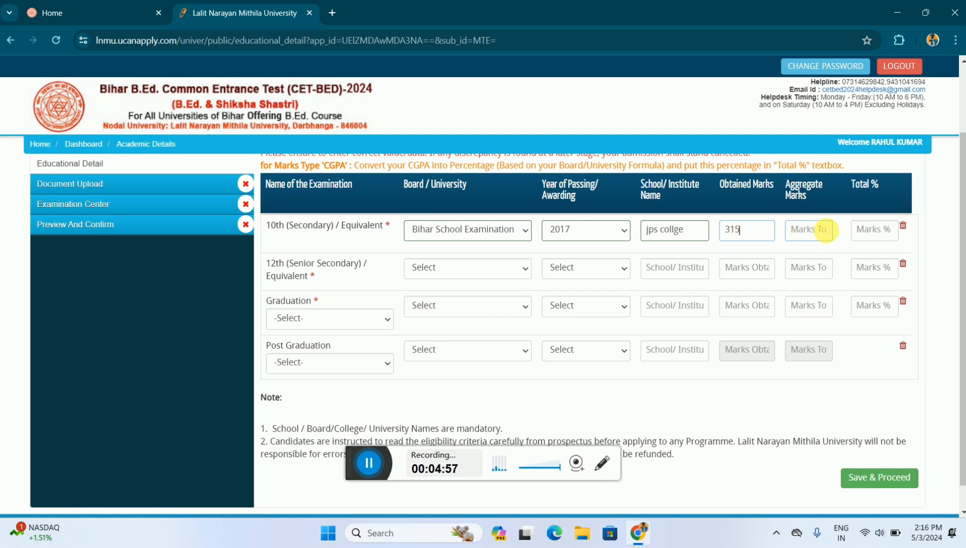
pyautogui.click(821, 231)
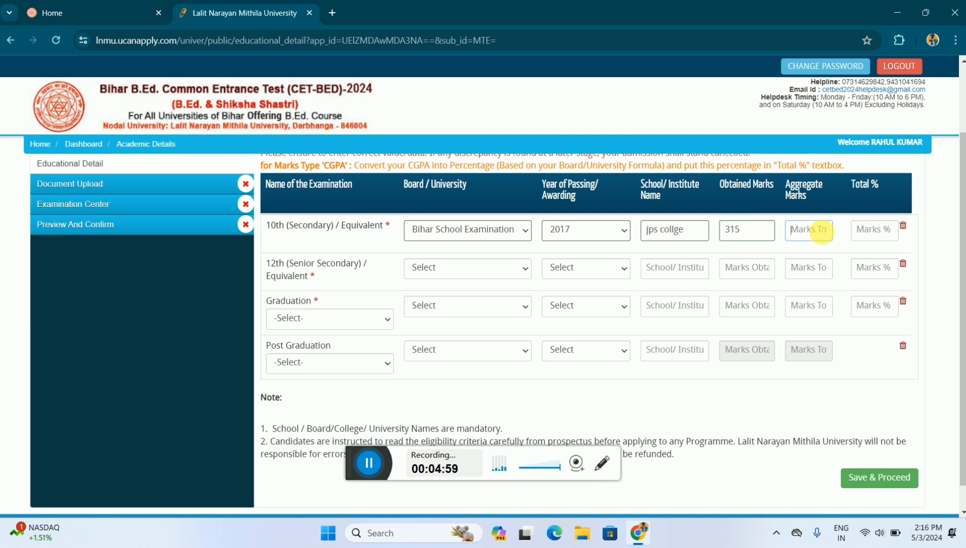
pyautogui.write('500')
pyautogui.click(819, 249)
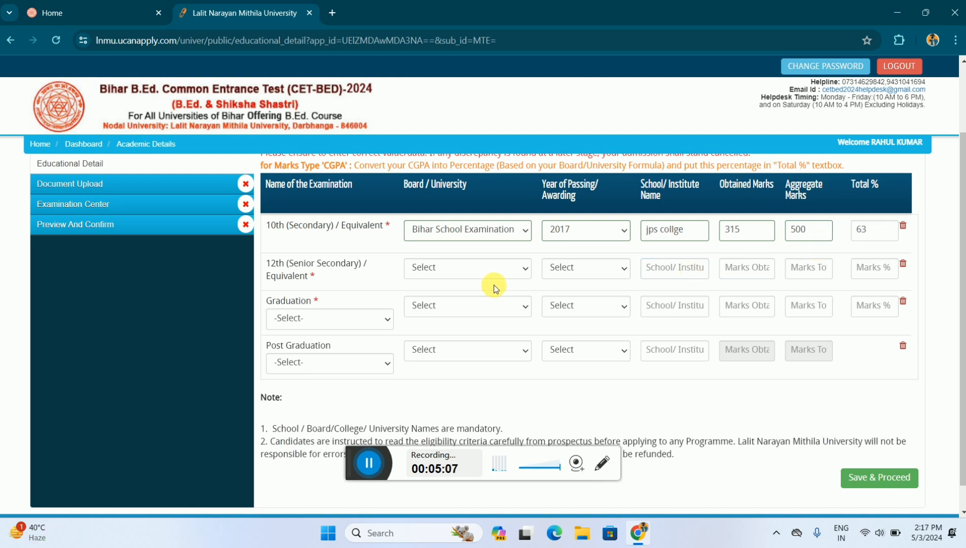
# - Set the 12th (Senior Secondary) examination's board to Bihar School Examination Board, Patna and its year of passing to 2019
pyautogui.click(477, 272)
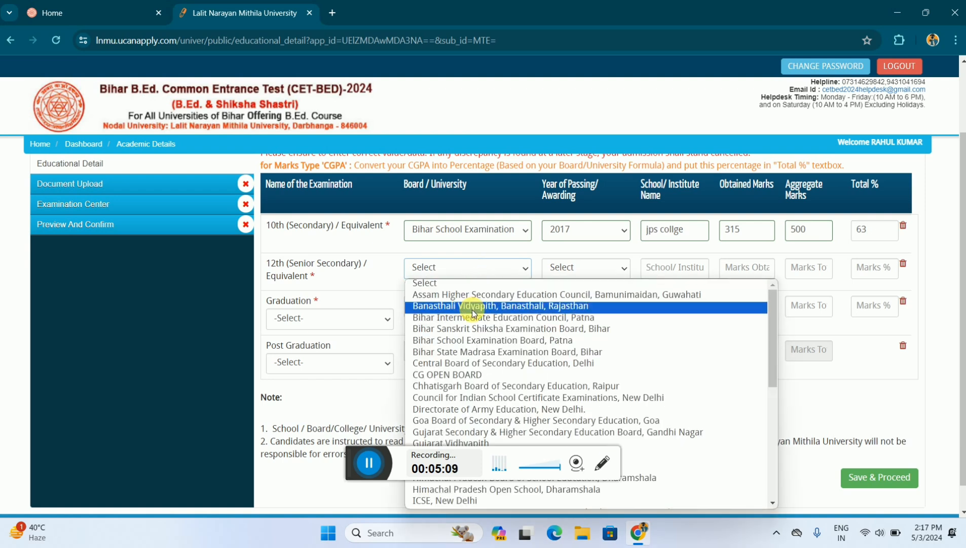
pyautogui.click(481, 339)
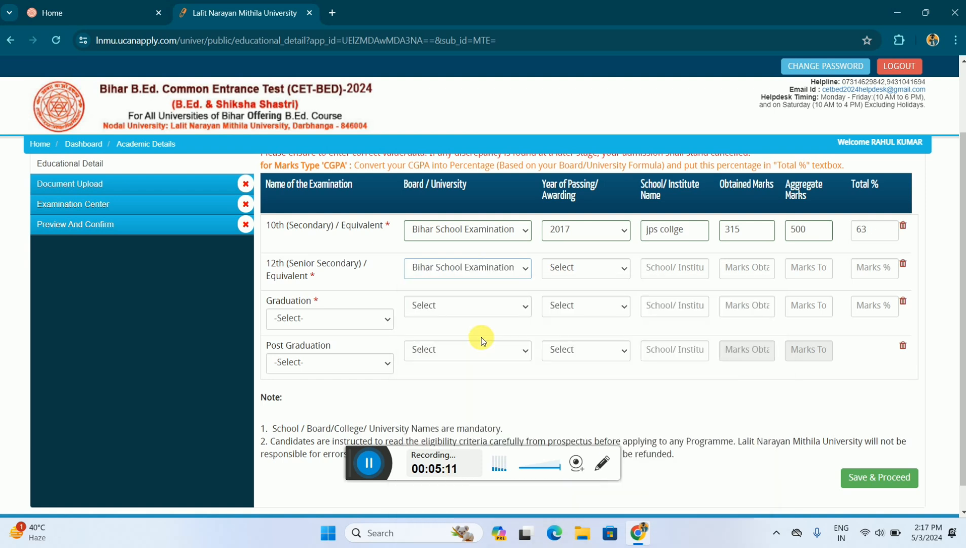
pyautogui.click(581, 269)
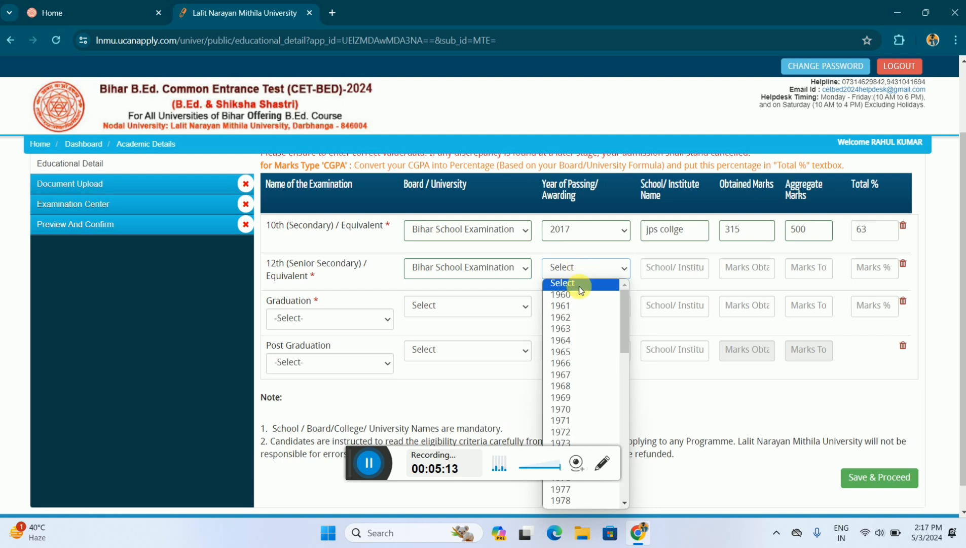
pyautogui.scroll(-4, 564, 365)
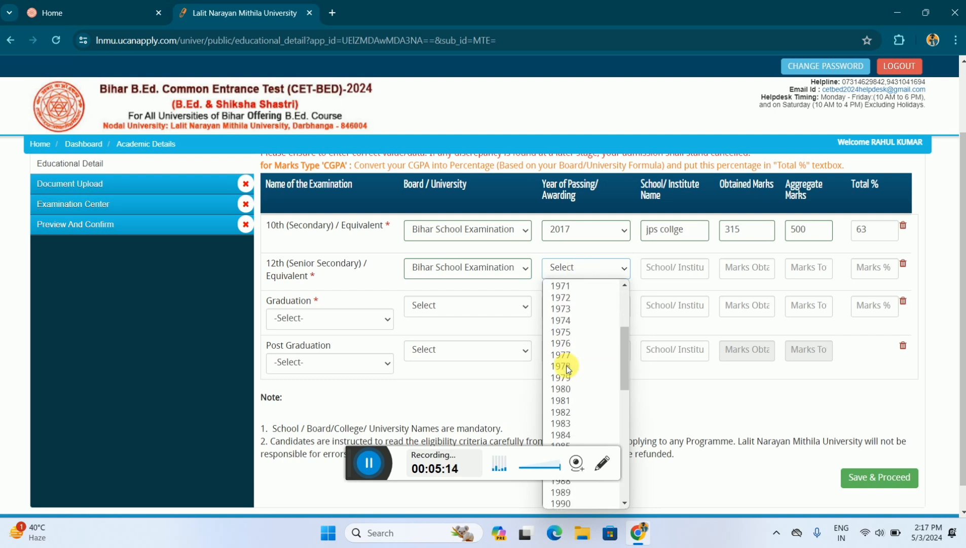
pyautogui.click(374, 465)
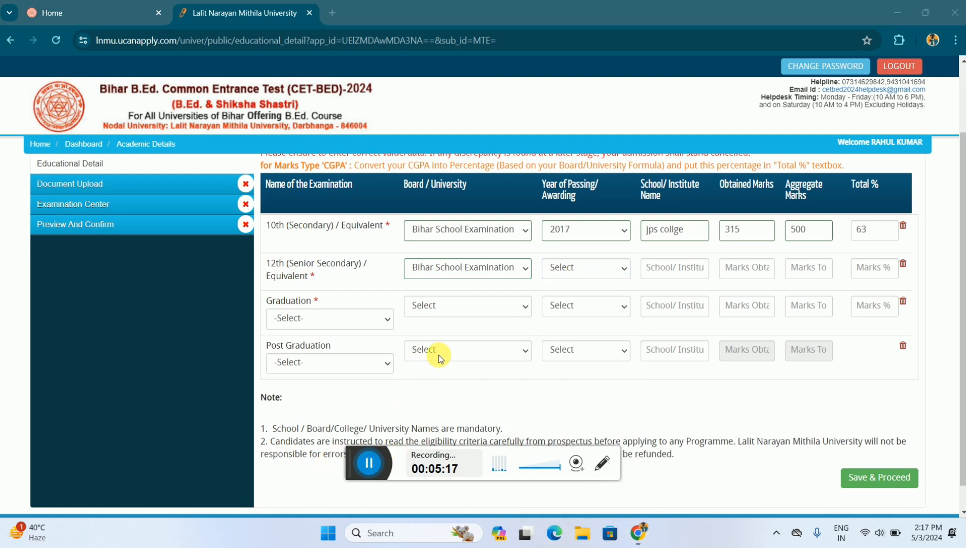
pyautogui.click(558, 267)
pyautogui.scroll(-1, 559, 357)
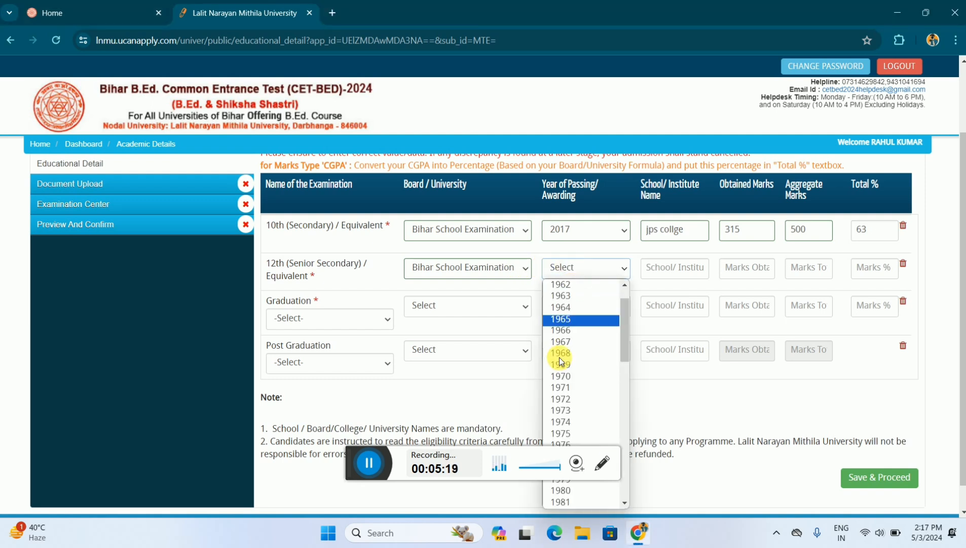
pyautogui.scroll(-10, 560, 357)
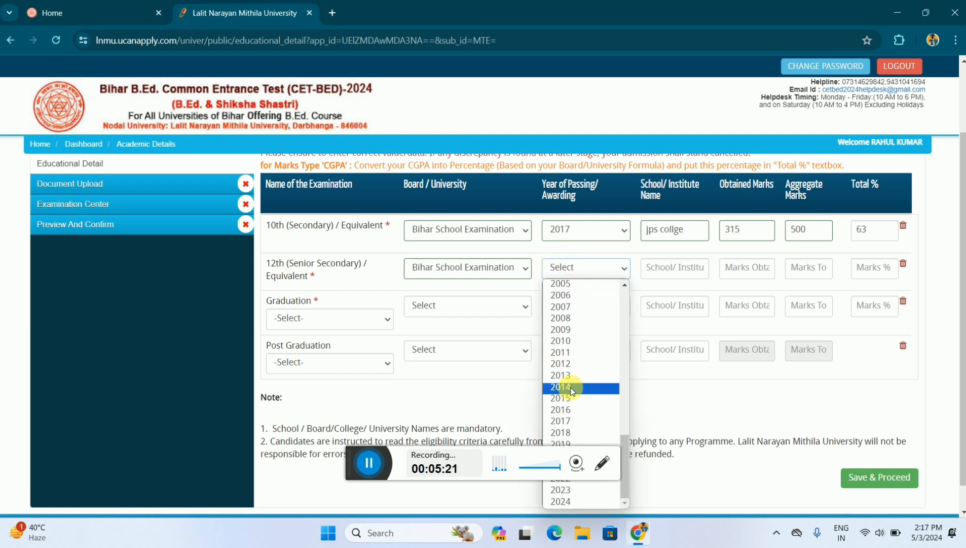
pyautogui.click(570, 442)
# - Enter "nsp collge" as the 12th examination's school, with 324 obtained marks out of 500 aggregate marks
pyautogui.click(678, 271)
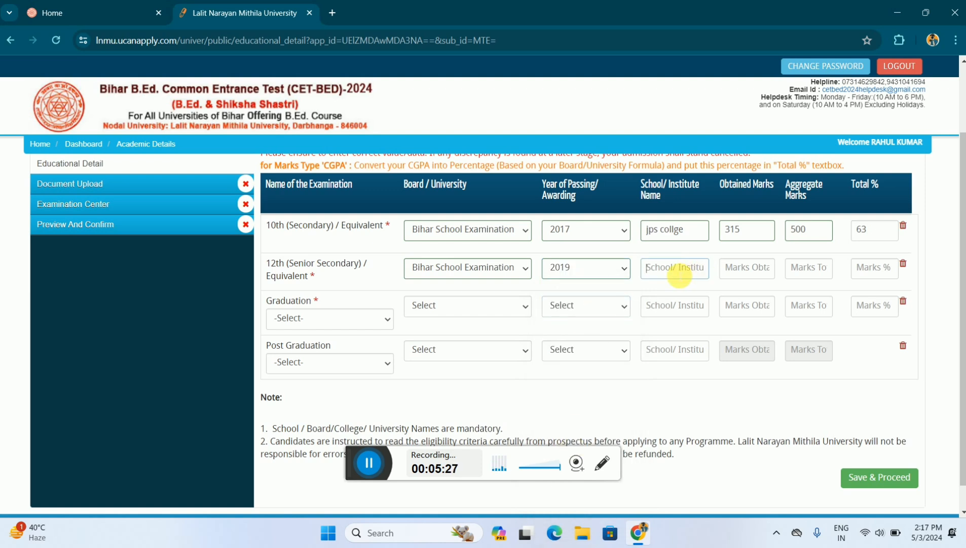
pyautogui.write('n')
pyautogui.write('sp ')
pyautogui.write('V')
pyautogui.press('BackSpace')
pyautogui.press('BackSpace')
pyautogui.click(741, 274)
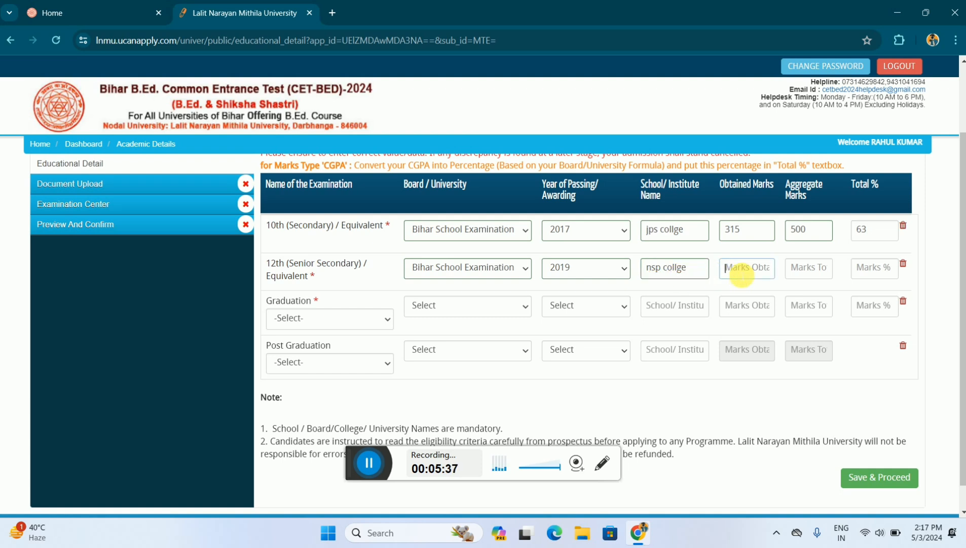
pyautogui.write('324')
pyautogui.click(808, 273)
pyautogui.write('500')
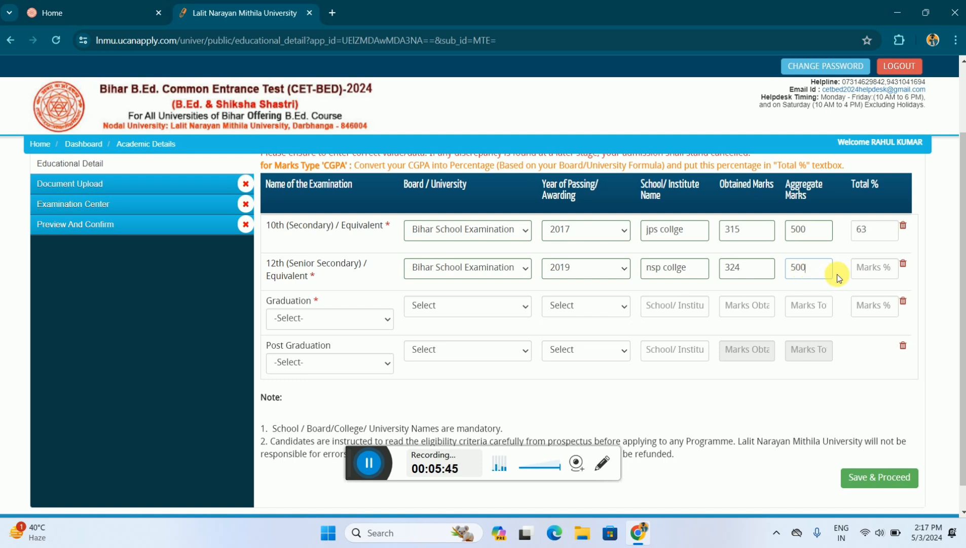
pyautogui.click(847, 285)
# - Set the graduation degree to B.A. from Munger University Bihar, with 2022 as the year of passing
pyautogui.click(339, 318)
pyautogui.click(339, 318)
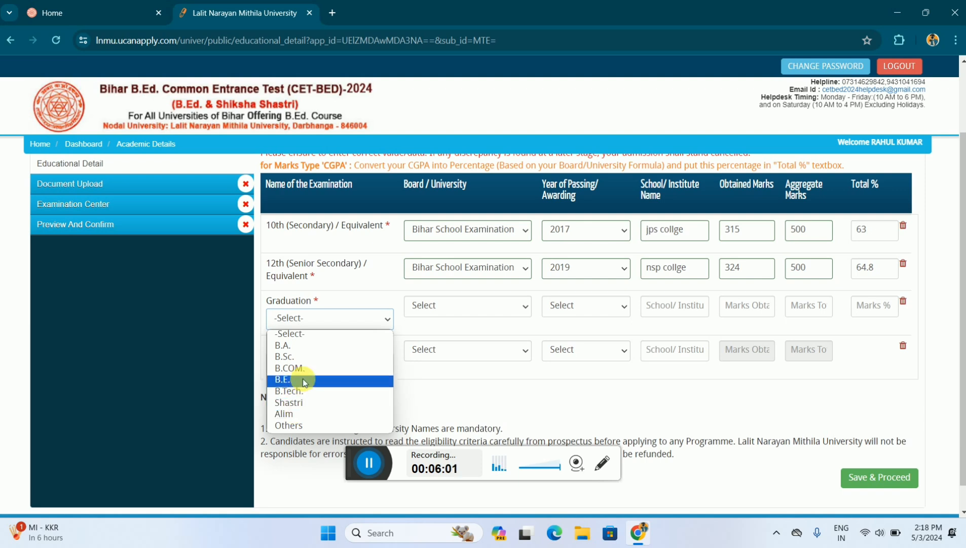
pyautogui.click(301, 348)
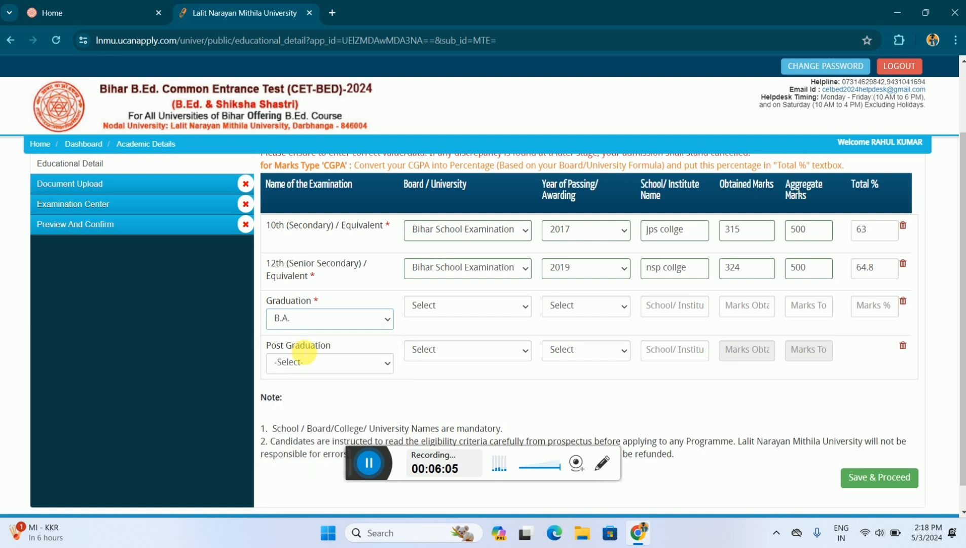
pyautogui.click(448, 306)
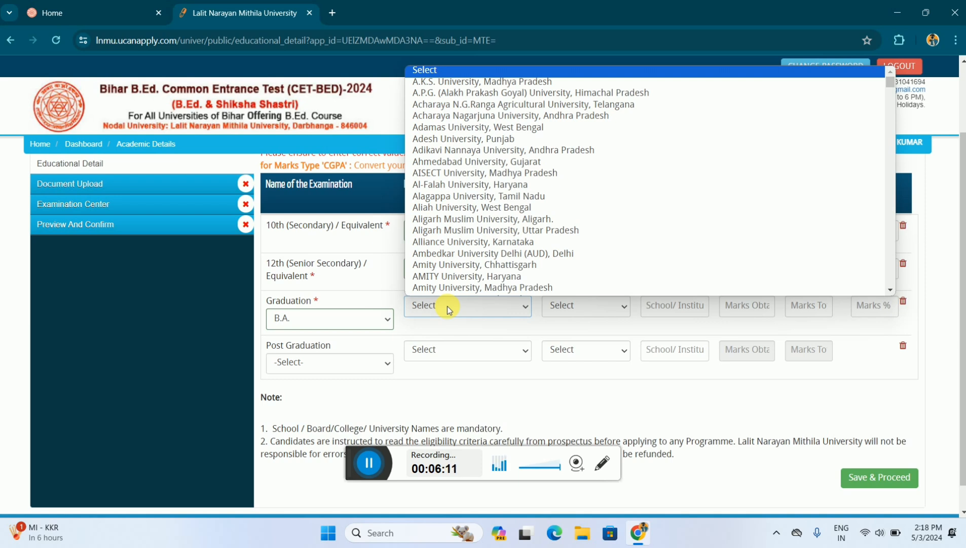
pyautogui.write('mun')
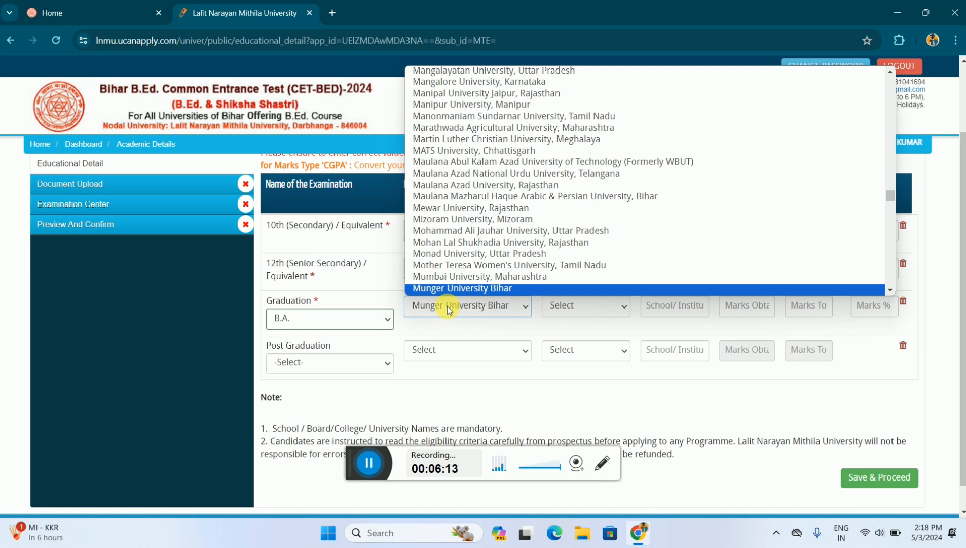
pyautogui.scroll(-1, 453, 293)
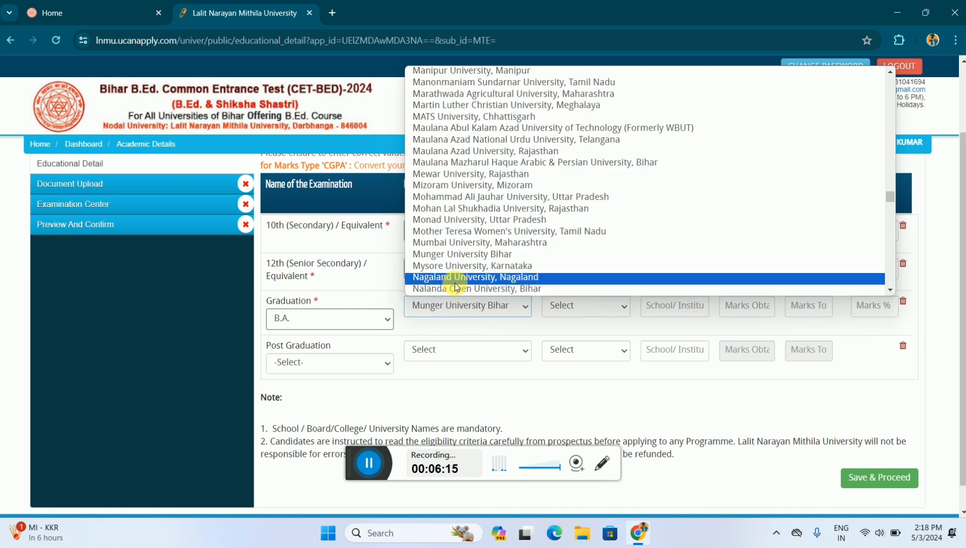
pyautogui.click(455, 255)
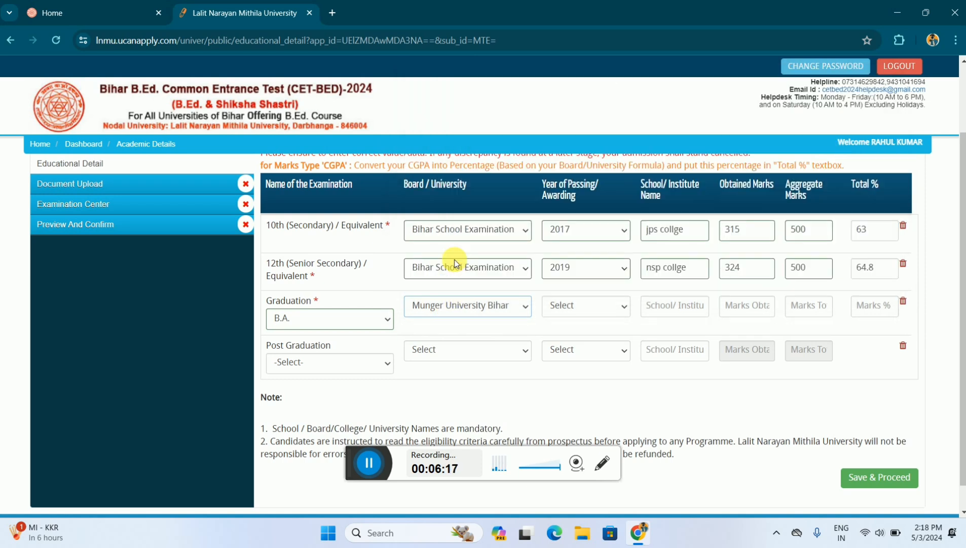
pyautogui.click(572, 309)
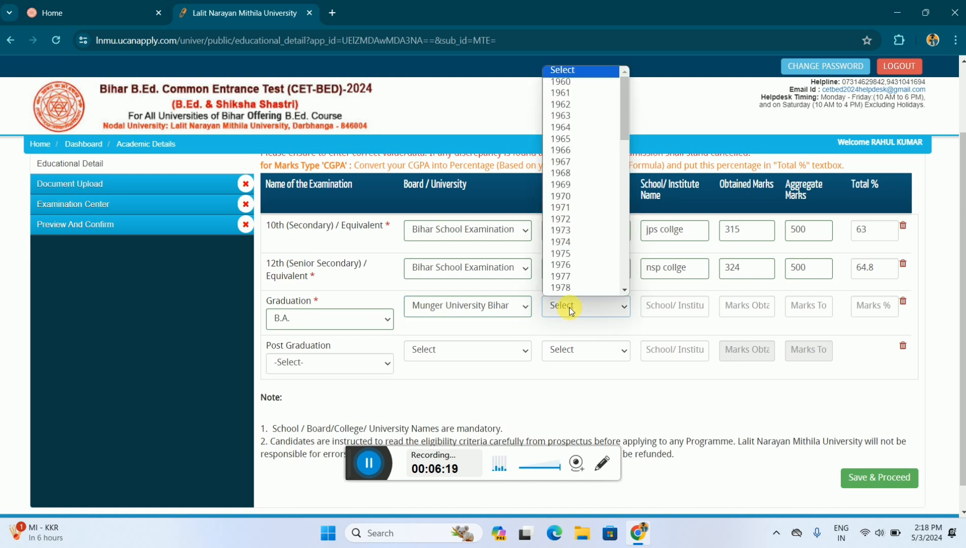
pyautogui.moveTo(625, 131); pyautogui.dragTo(620, 282)
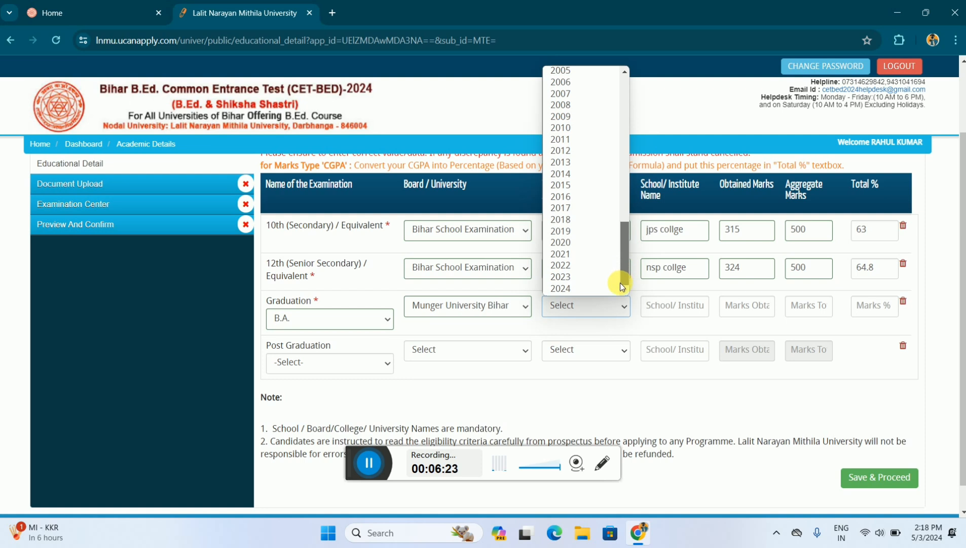
pyautogui.click(581, 268)
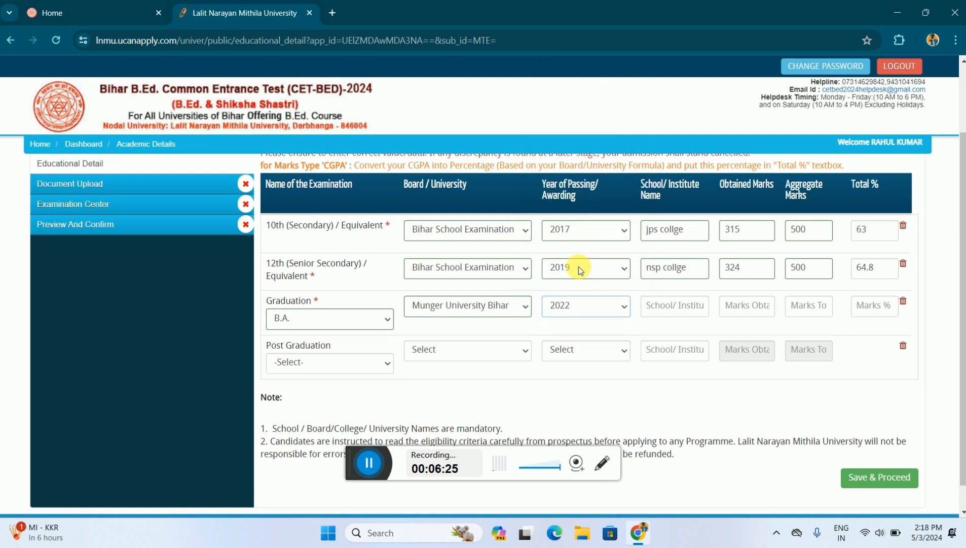
# - Enter "rs collage" as the graduation institute, with 884 obtained marks out of 1500 aggregate marks
pyautogui.click(664, 306)
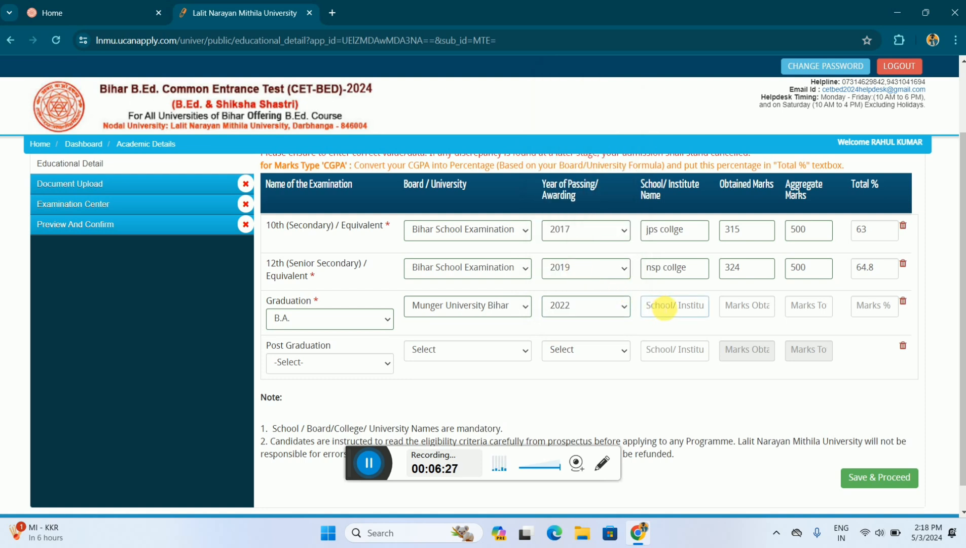
pyautogui.write('rs coo')
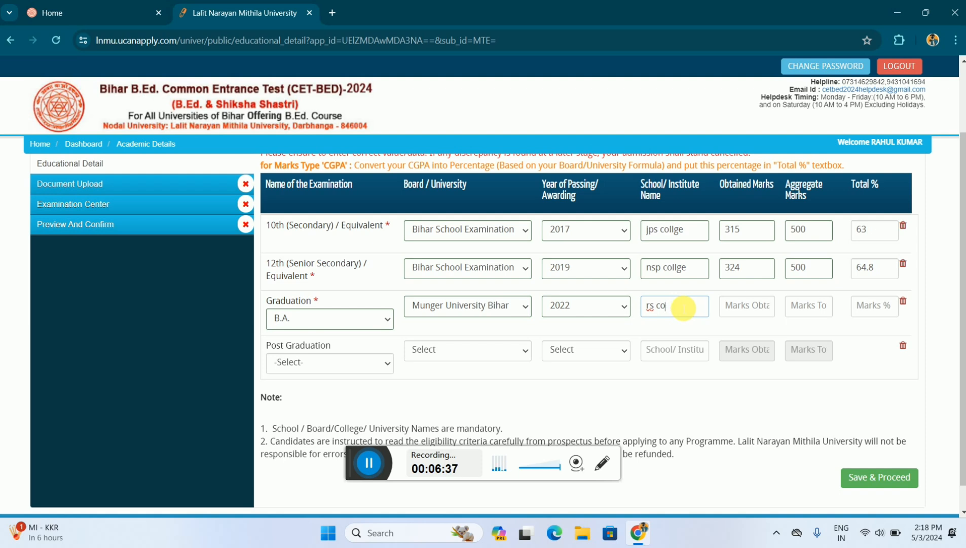
pyautogui.write('llage')
pyautogui.click(745, 306)
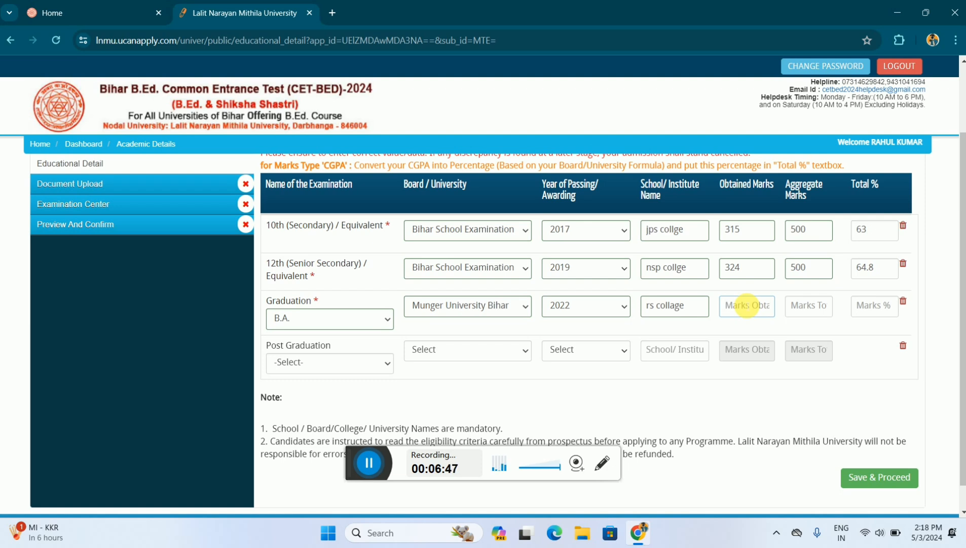
pyautogui.write('8')
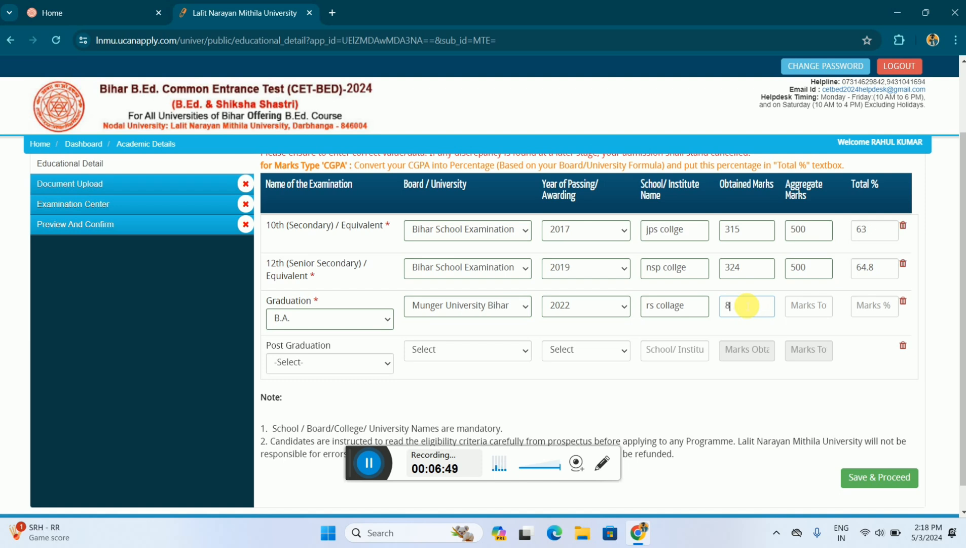
pyautogui.write('84')
pyautogui.click(813, 308)
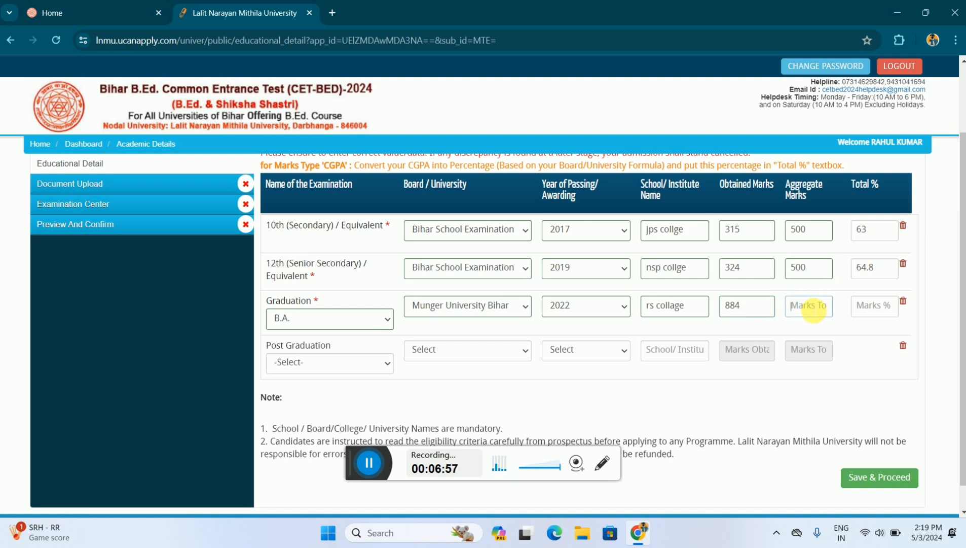
pyautogui.write('1500')
pyautogui.click(845, 318)
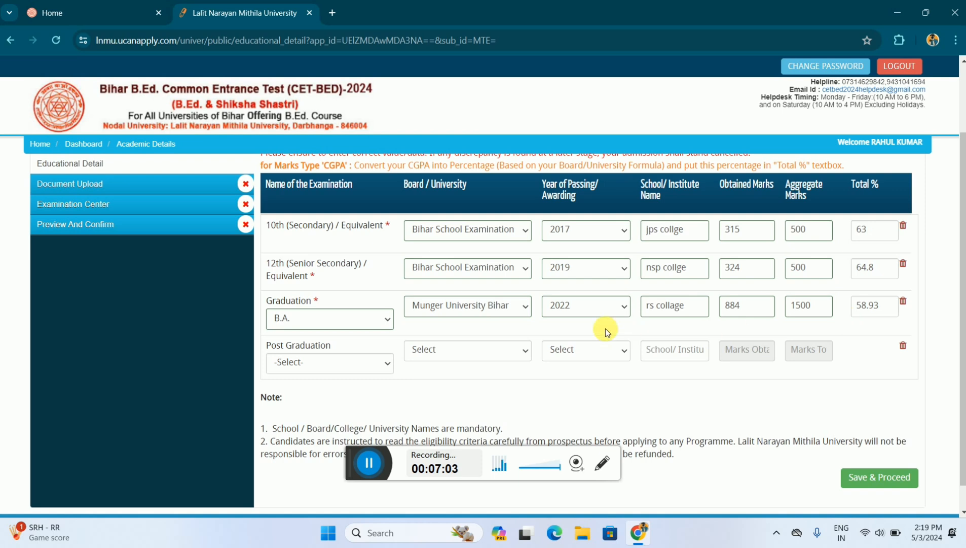
# - Leave Post Graduation unselected, then save and confirm the educational details to proceed to the document upload section
pyautogui.click(348, 361)
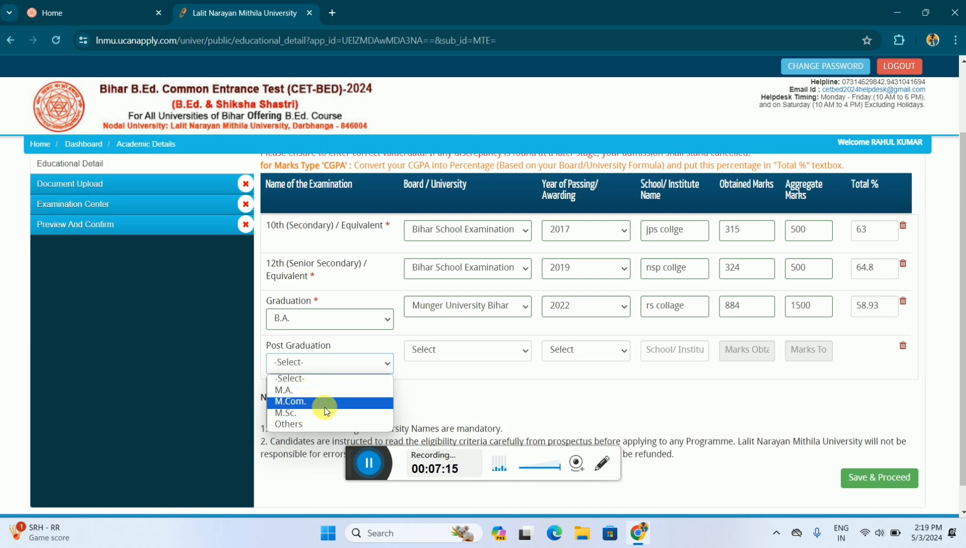
pyautogui.click(414, 375)
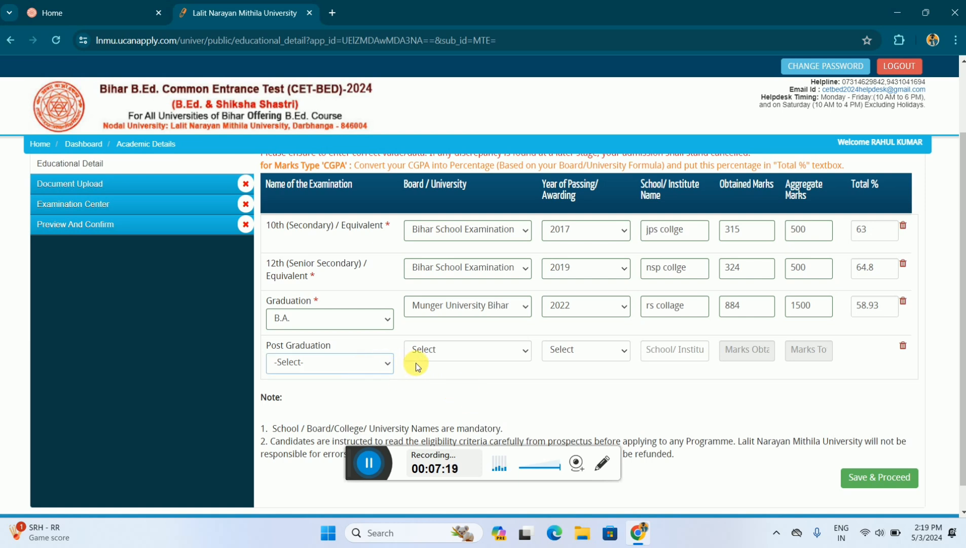
pyautogui.click(866, 478)
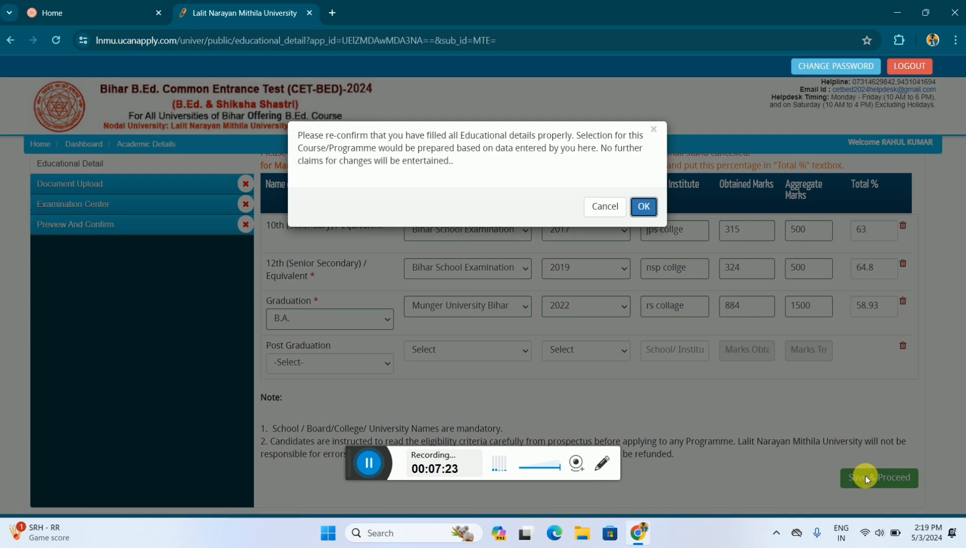
pyautogui.click(644, 205)
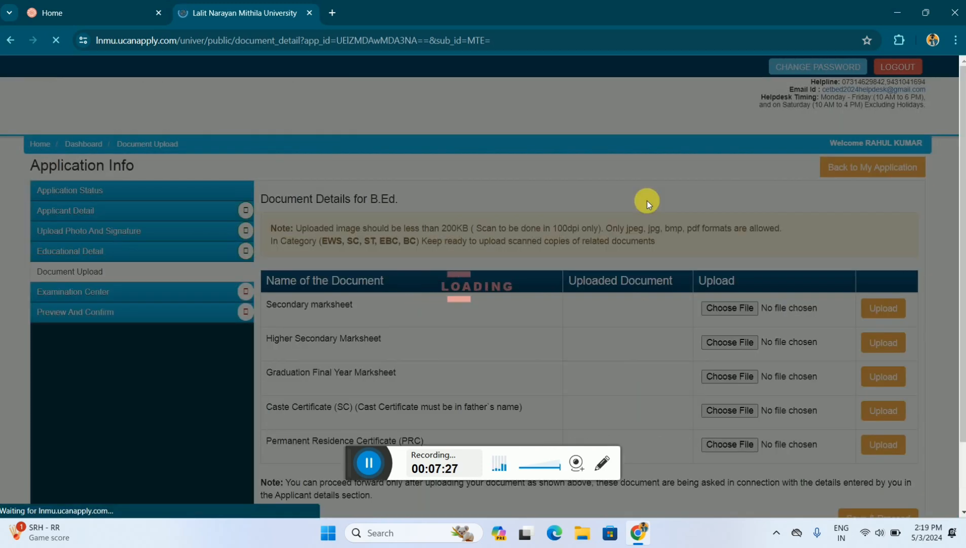
pyautogui.scroll(-2, 653, 299)
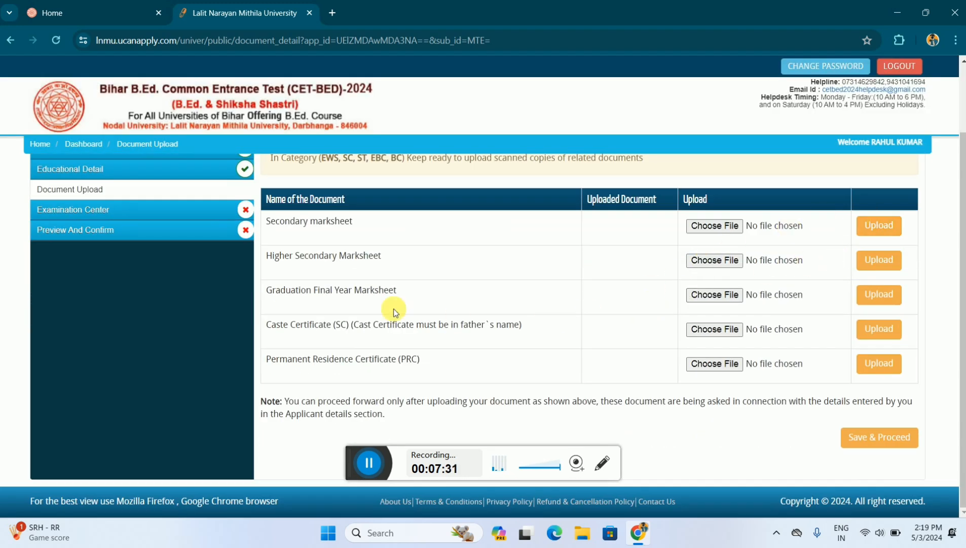
# - Examine the list of documents required for B.Ed. and the note on file size and formats
pyautogui.moveTo(353, 216); pyautogui.dragTo(262, 216)
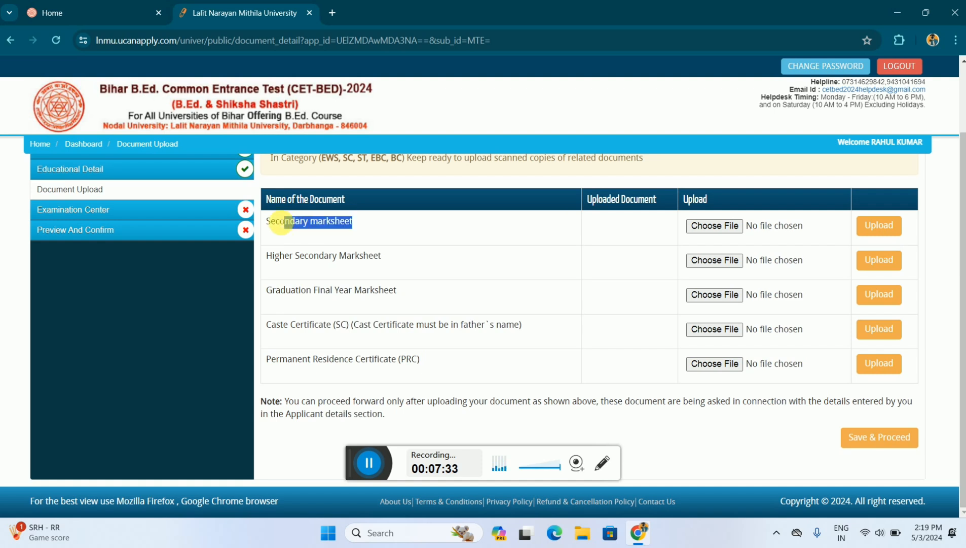
pyautogui.moveTo(383, 256); pyautogui.dragTo(265, 256)
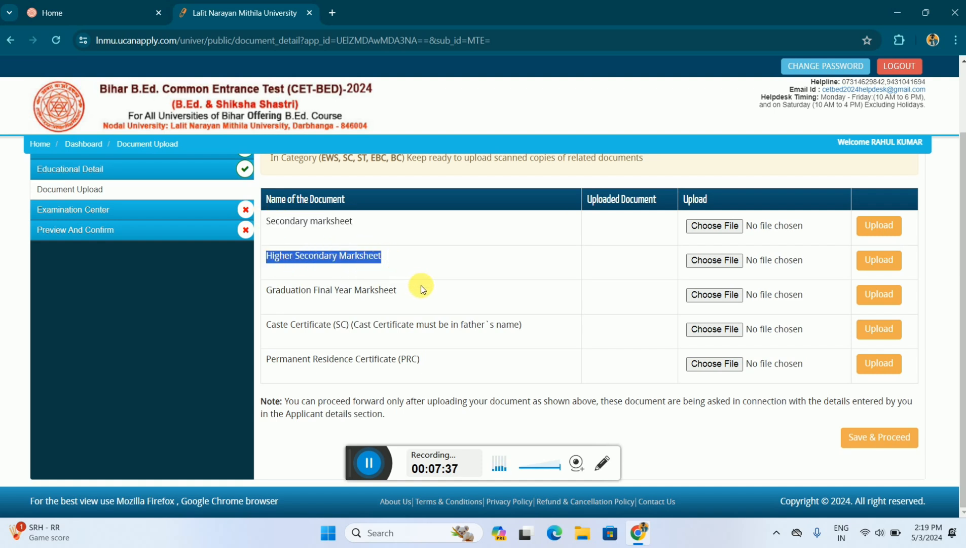
pyautogui.scroll(1, 698, 225)
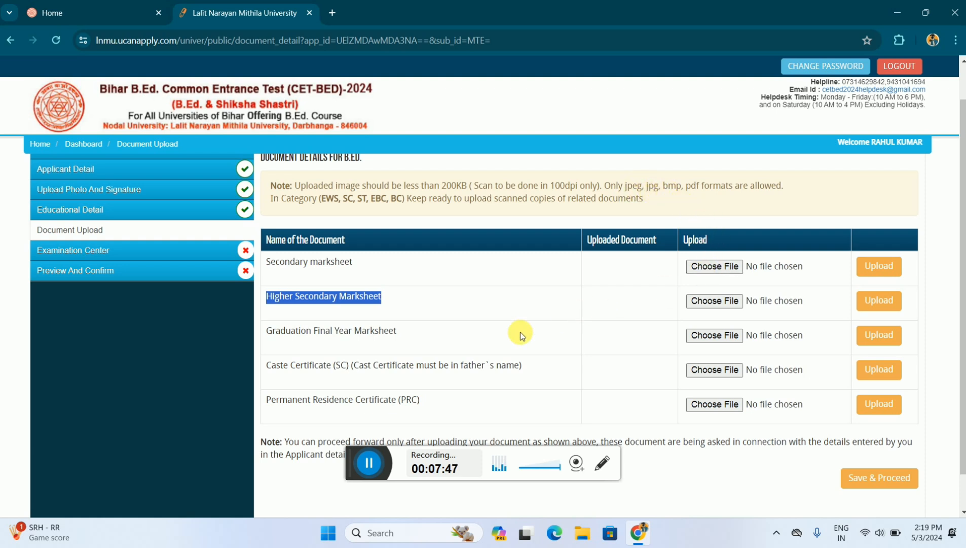
pyautogui.click(480, 283)
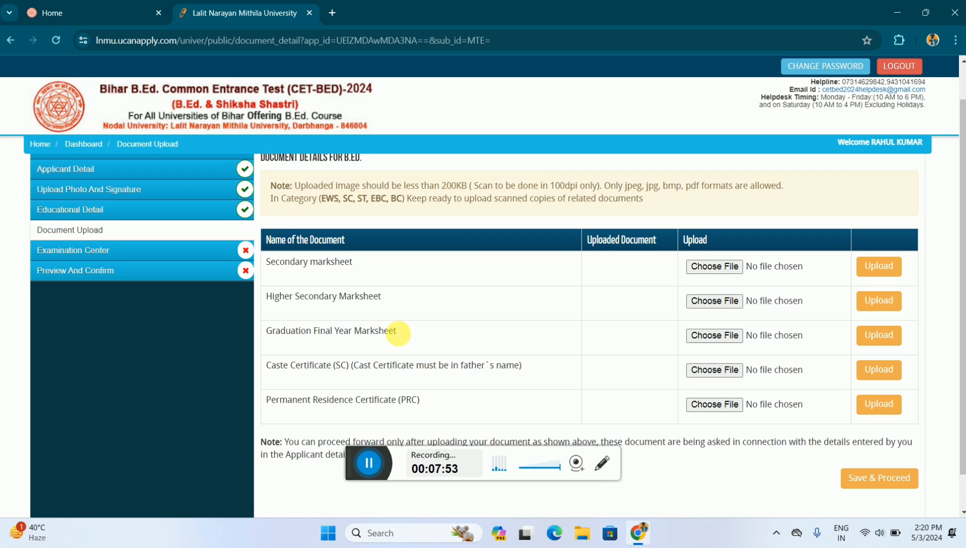
pyautogui.moveTo(394, 333); pyautogui.dragTo(271, 341)
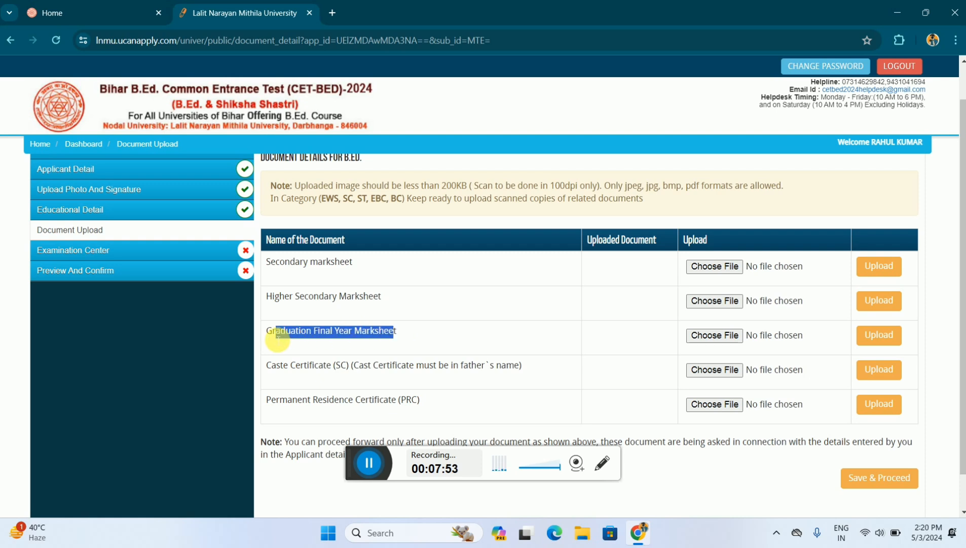
pyautogui.click(366, 339)
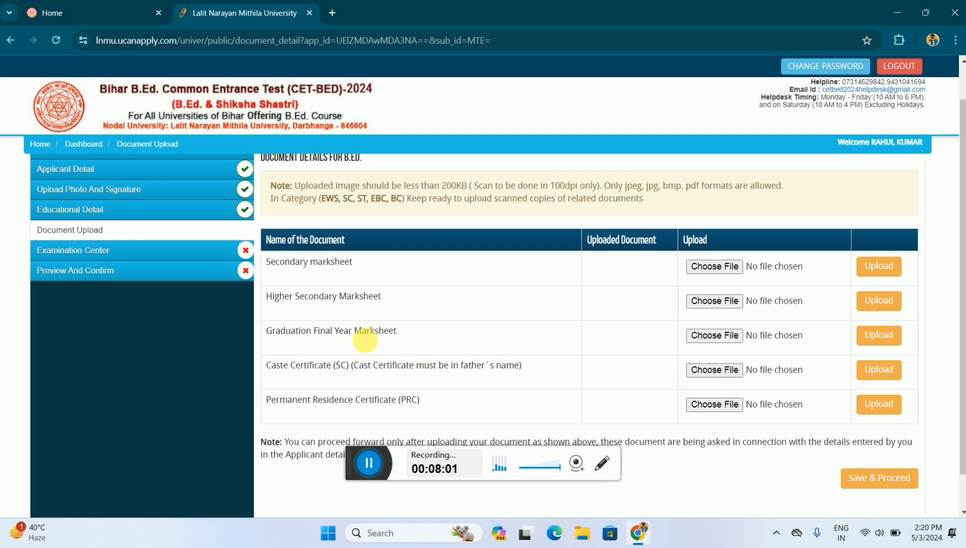
pyautogui.moveTo(399, 330); pyautogui.dragTo(363, 311)
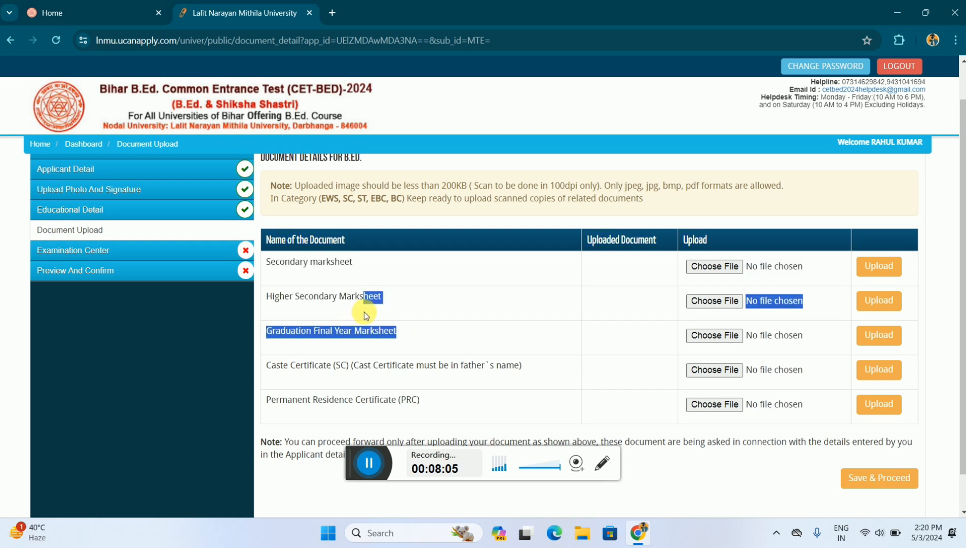
pyautogui.click(364, 311)
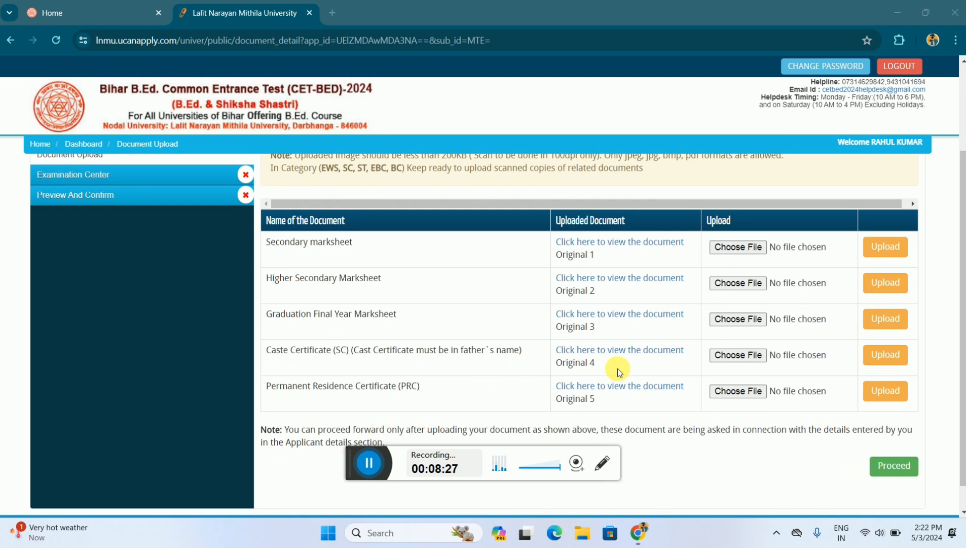
# - Proceed to the examination center preferences, set Patna, Munger and Bhagalpur as preferences 1 to 3, and save them
pyautogui.click(885, 467)
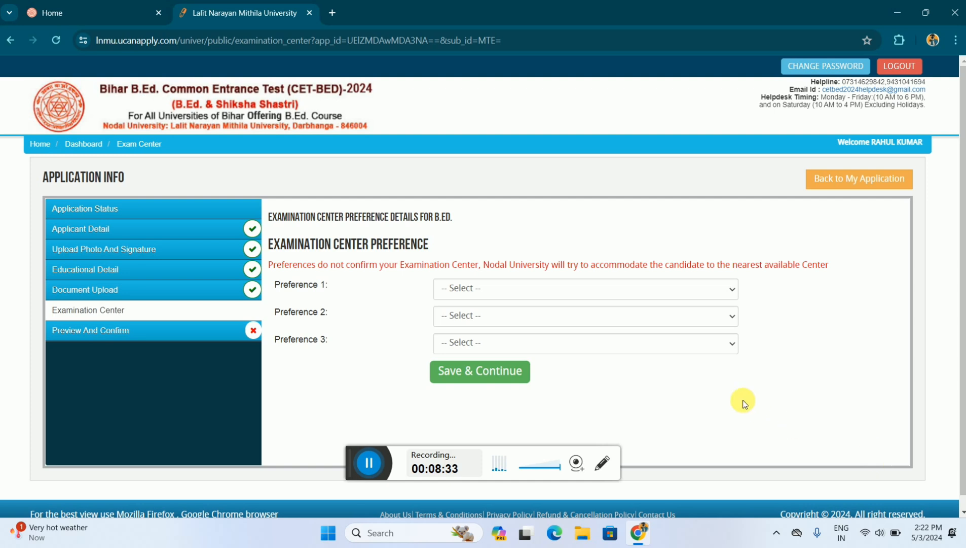
pyautogui.click(561, 285)
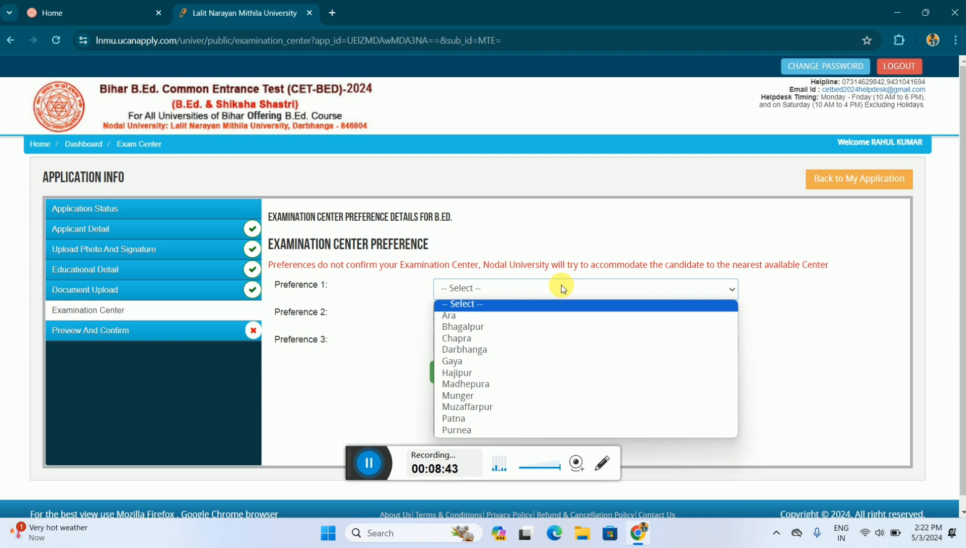
pyautogui.click(485, 417)
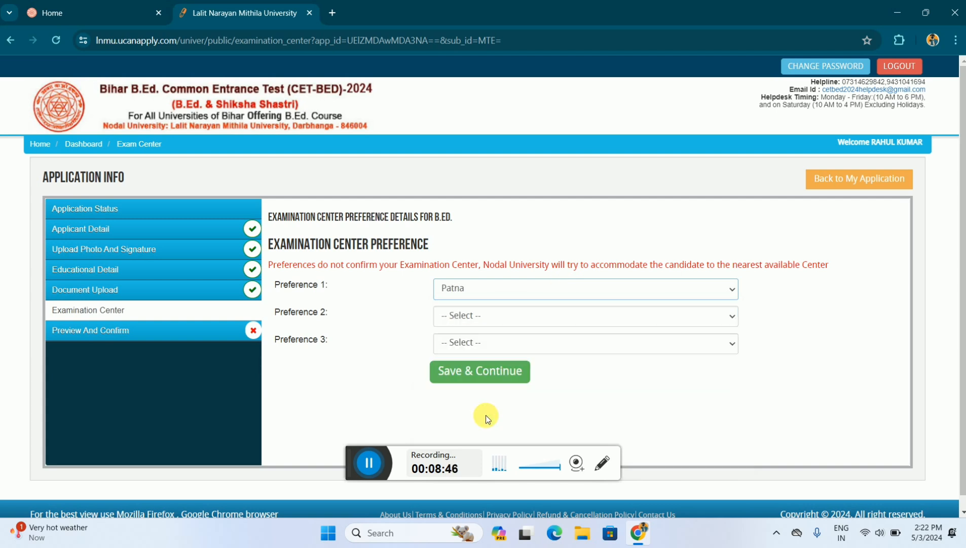
pyautogui.click(479, 314)
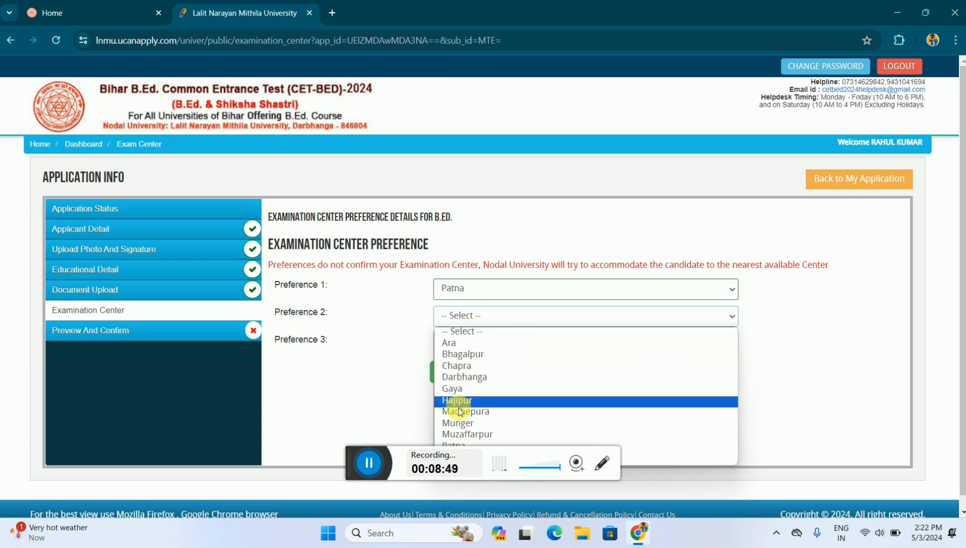
pyautogui.click(459, 424)
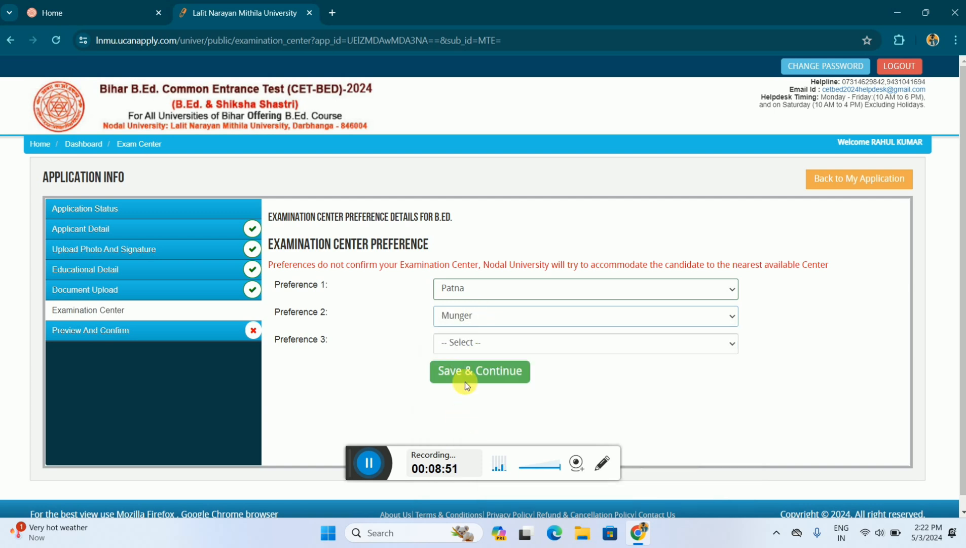
pyautogui.click(463, 343)
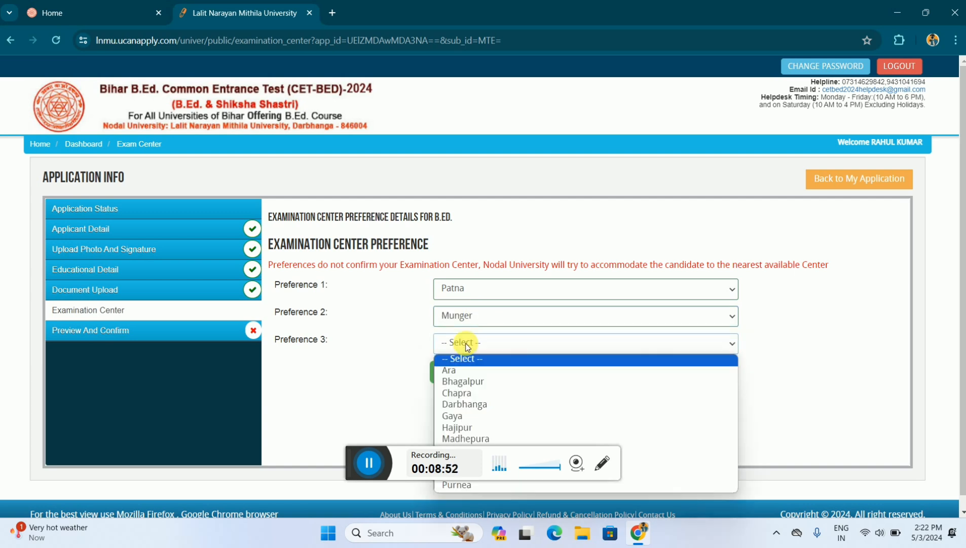
pyautogui.click(464, 382)
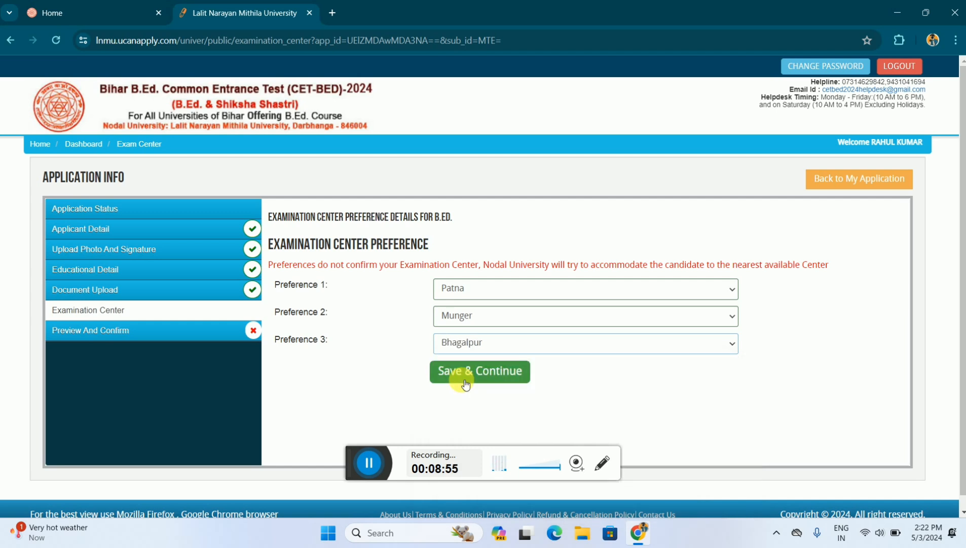
pyautogui.click(469, 375)
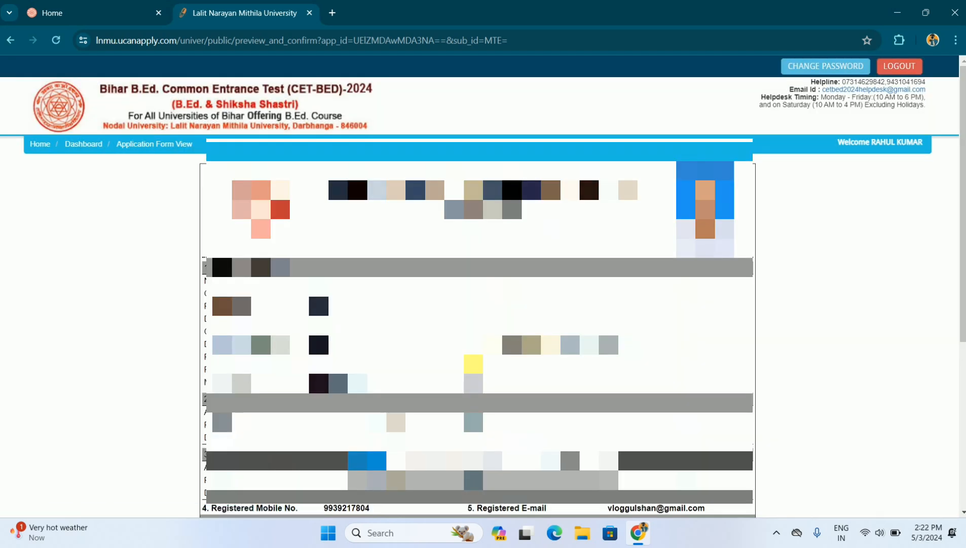
# - Review the application form preview, confirm the details as correct, and submit the application
pyautogui.scroll(-3, 703, 173)
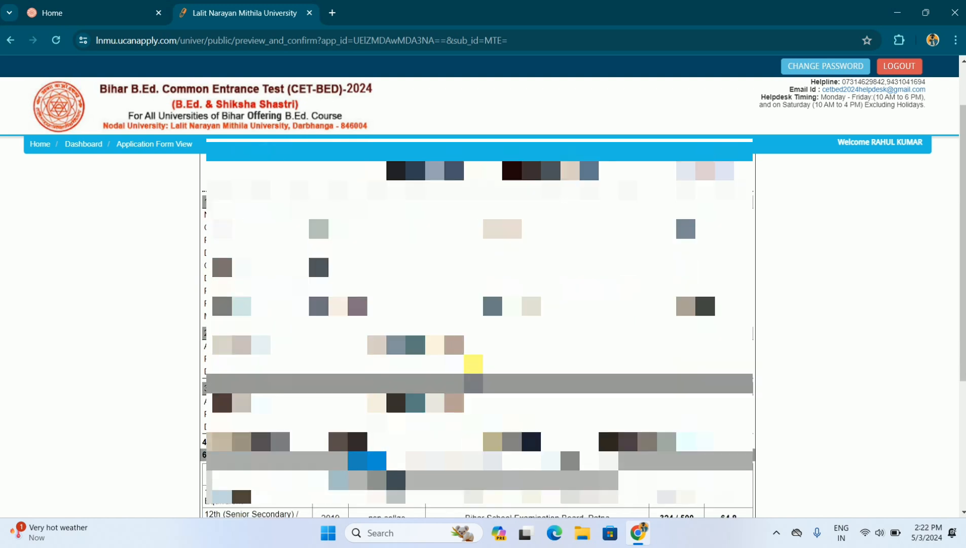
pyautogui.scroll(-5, 477, 334)
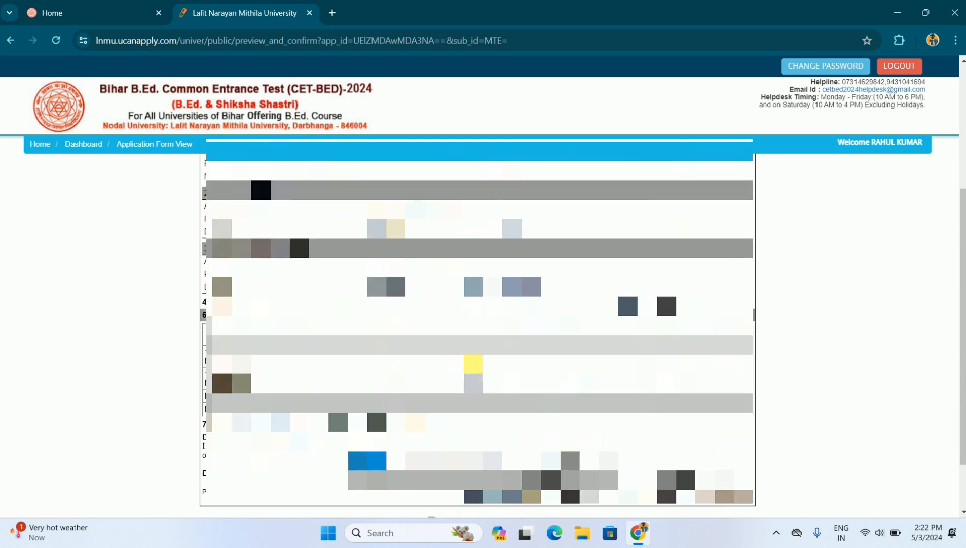
pyautogui.scroll(-1, 466, 372)
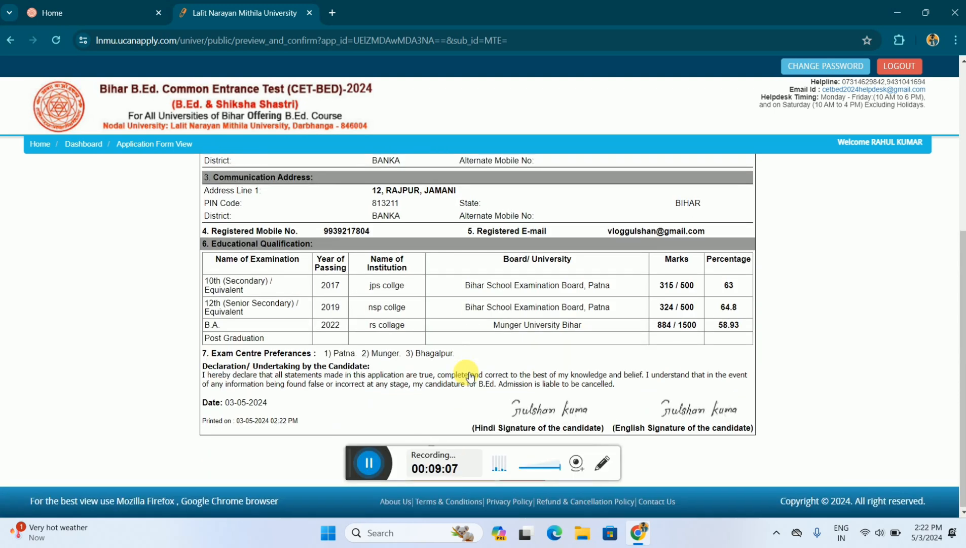
pyautogui.scroll(1, 470, 375)
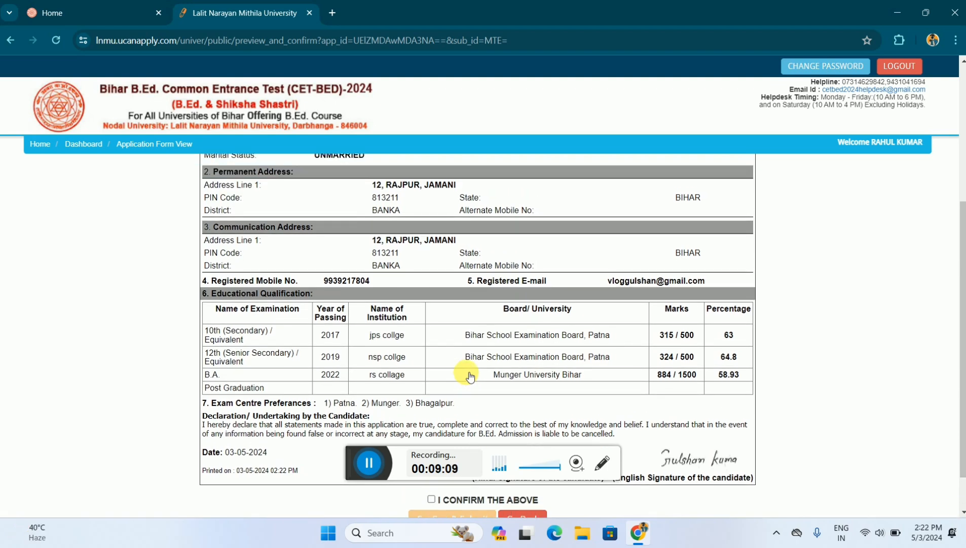
pyautogui.scroll(-1, 471, 375)
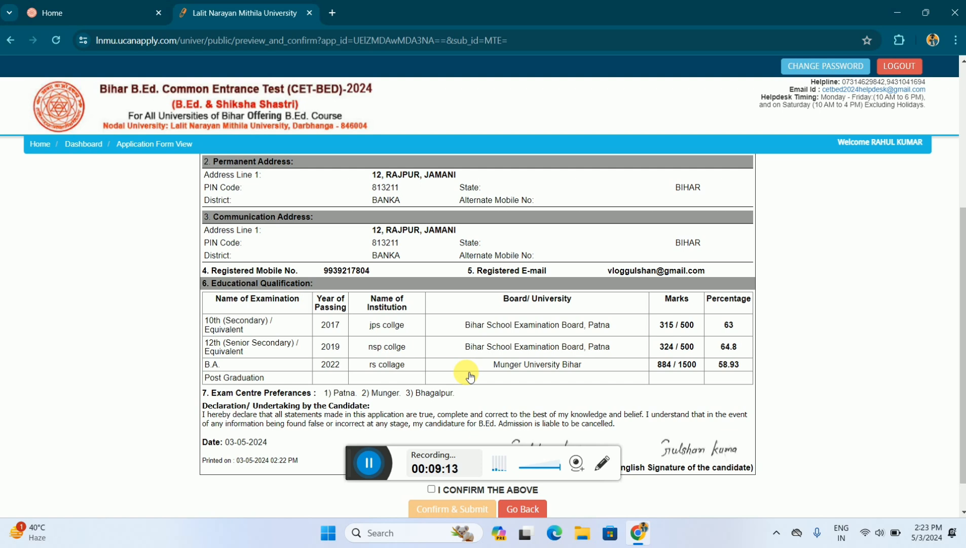
pyautogui.click(431, 489)
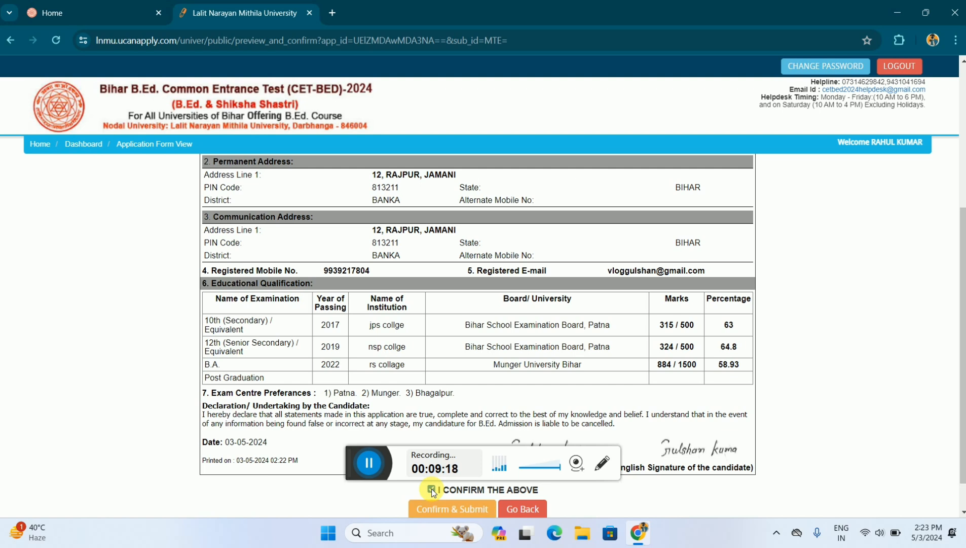
pyautogui.click(453, 511)
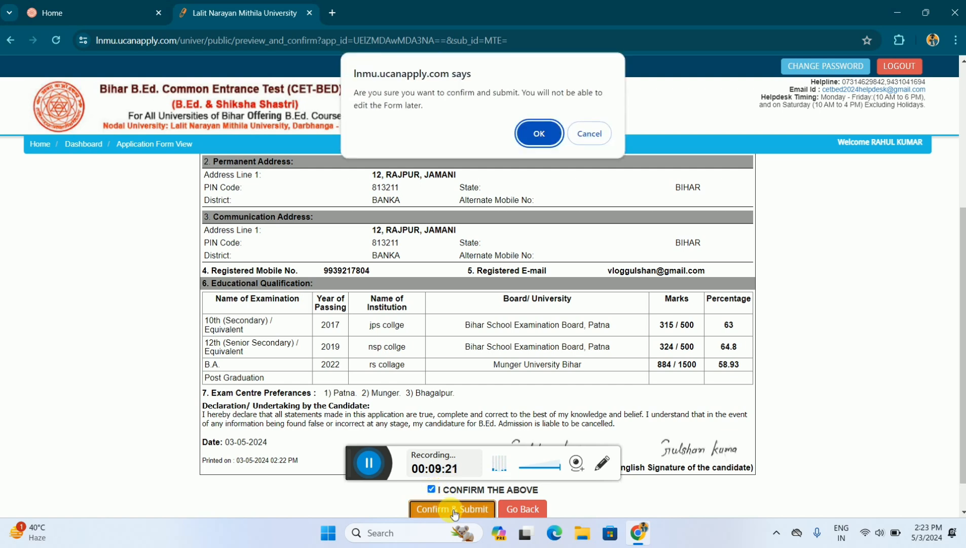
pyautogui.click(542, 145)
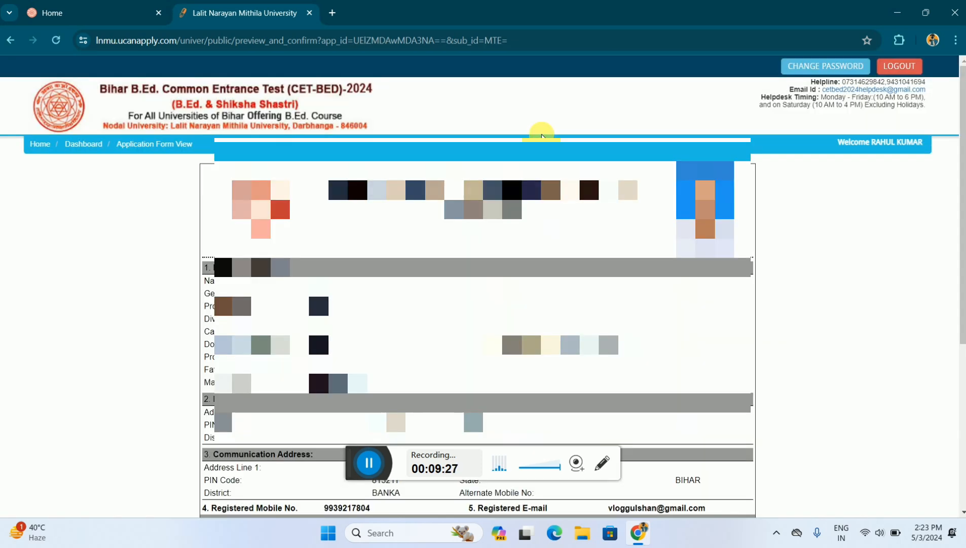
# - Proceed to the application fee payment and choose the ONLINE payment type with Debit Card
pyautogui.scroll(-5, 542, 135)
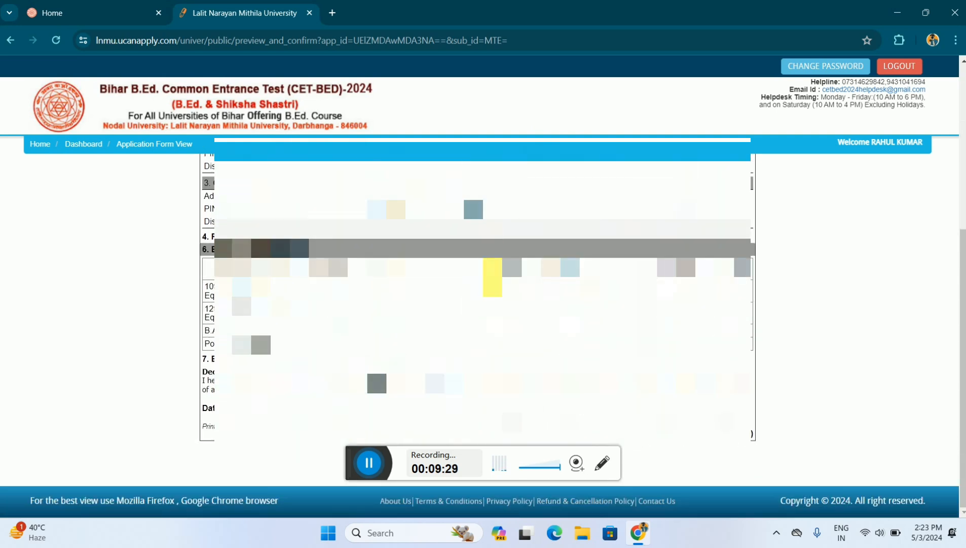
pyautogui.scroll(1, 487, 300)
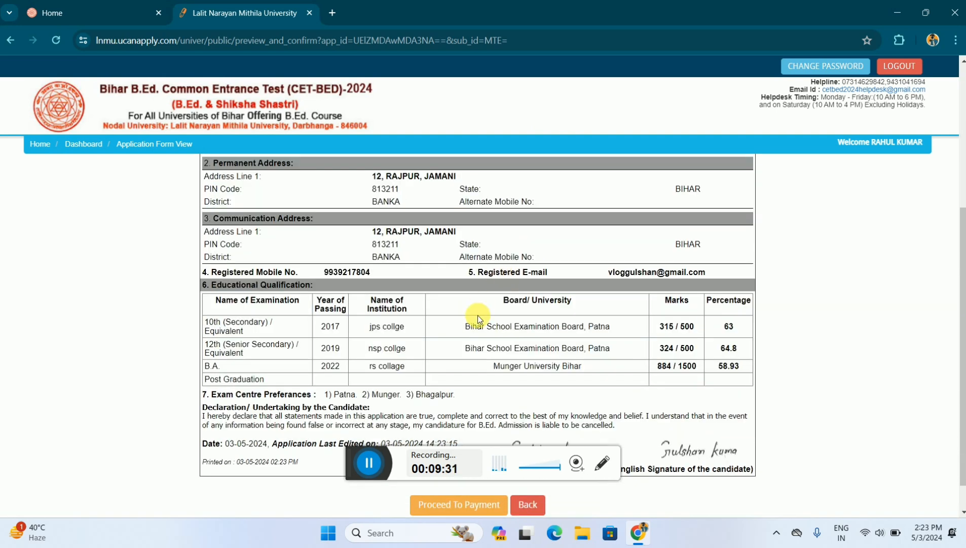
pyautogui.click(462, 507)
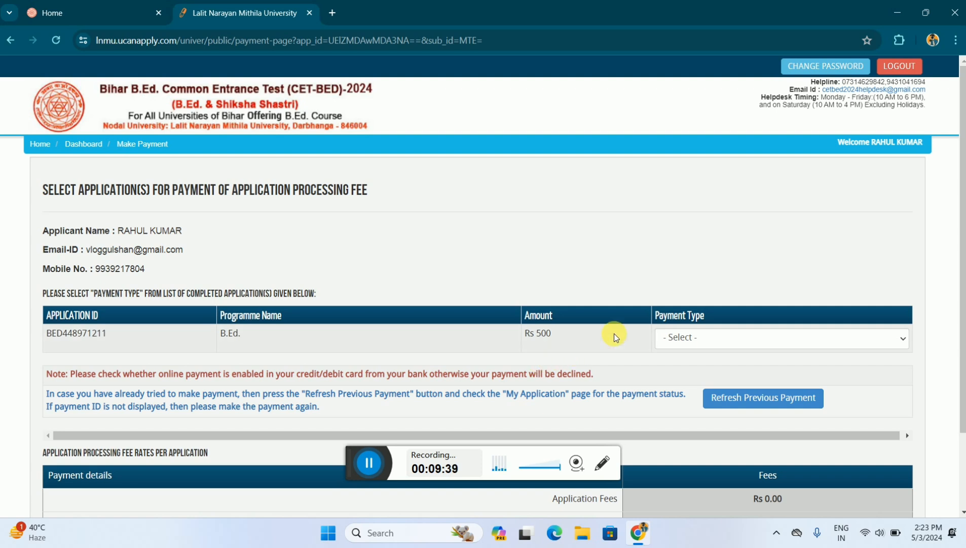
pyautogui.click(678, 338)
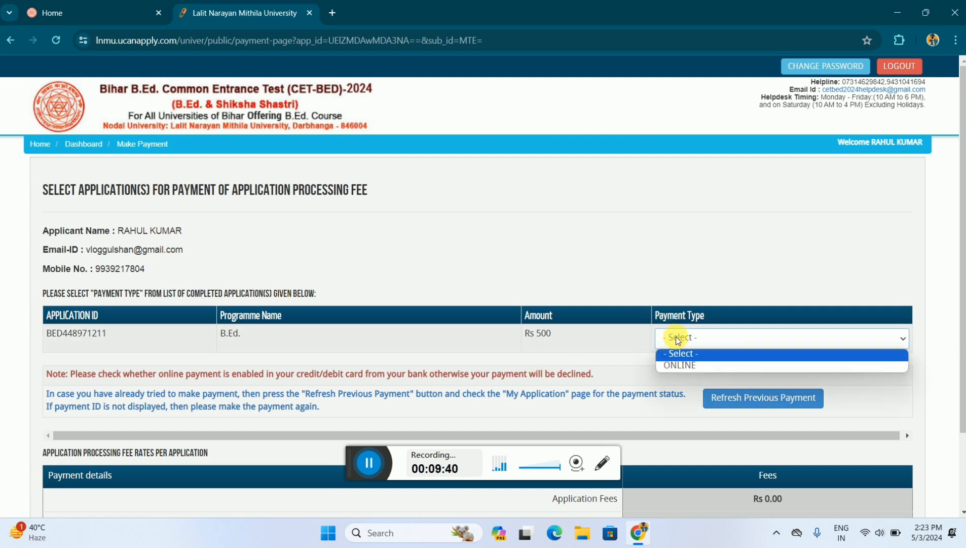
pyautogui.click(688, 365)
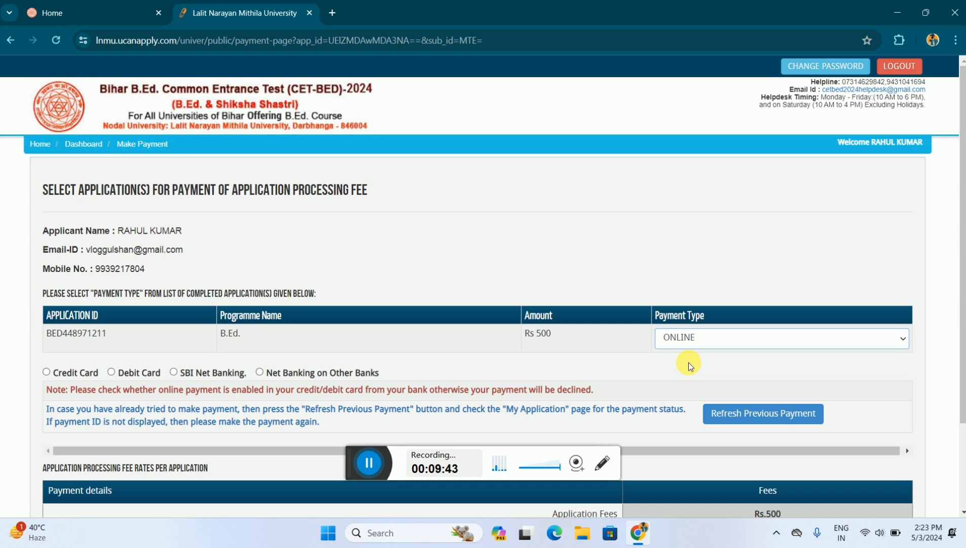
pyautogui.scroll(-1, 647, 349)
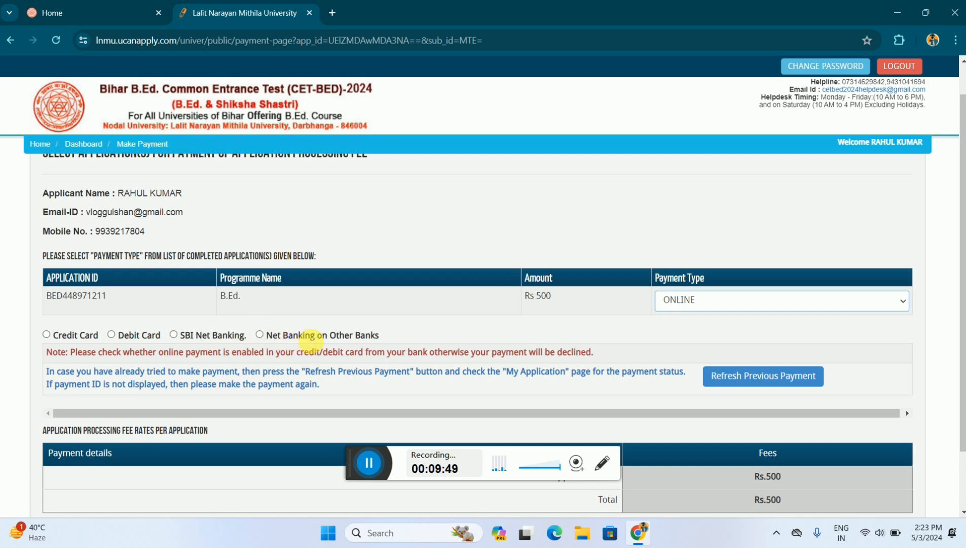
pyautogui.click(111, 335)
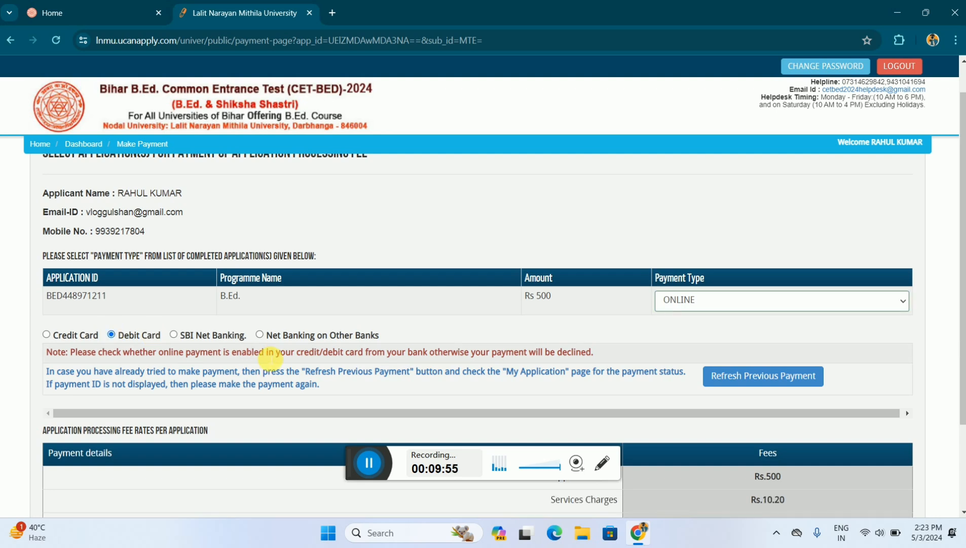
# - Proceed to pay the application fee and open the debit card details form in the payment gateway
pyautogui.scroll(-2, 268, 355)
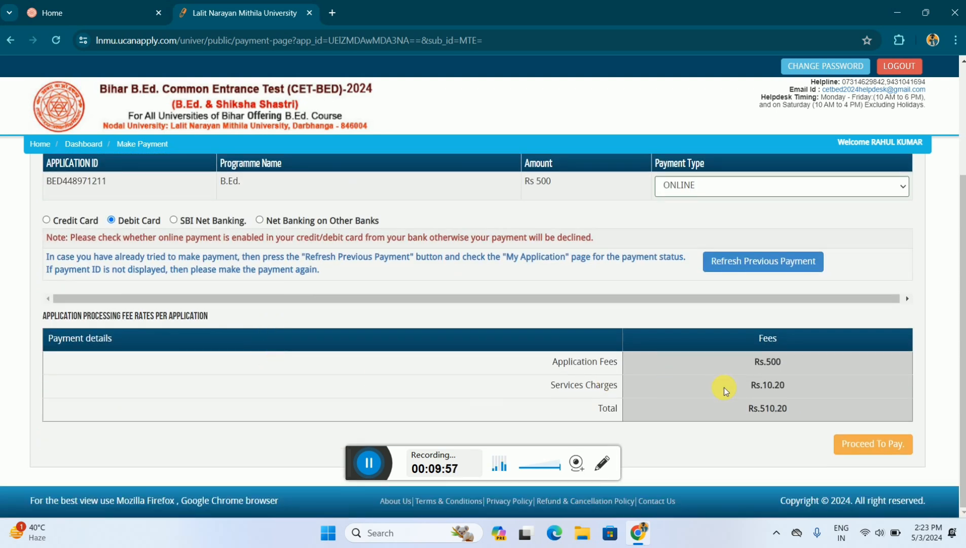
pyautogui.click(876, 444)
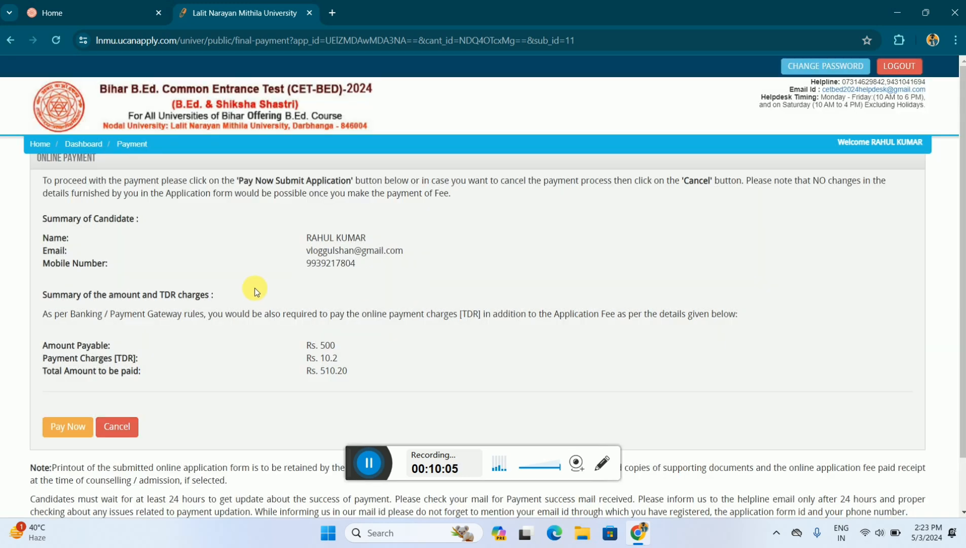
pyautogui.click(79, 429)
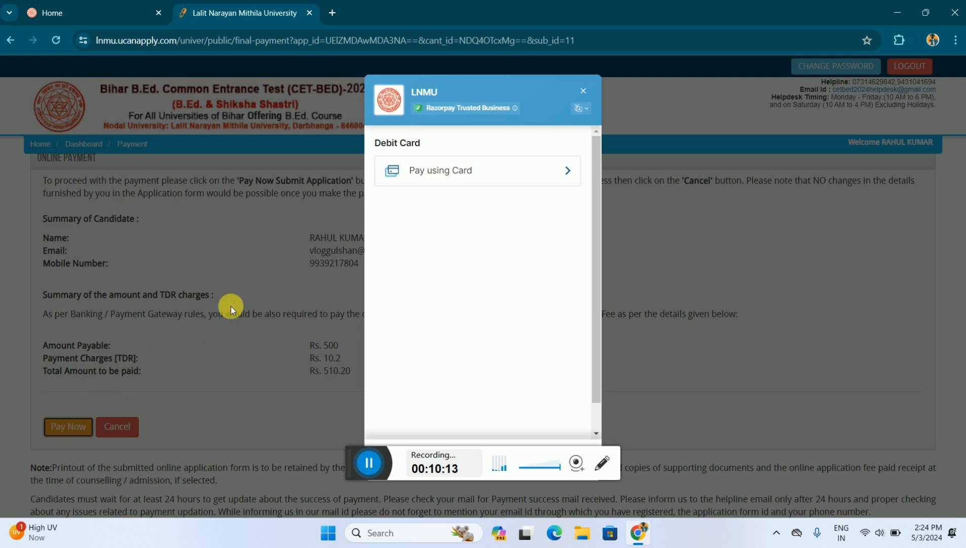
pyautogui.click(443, 173)
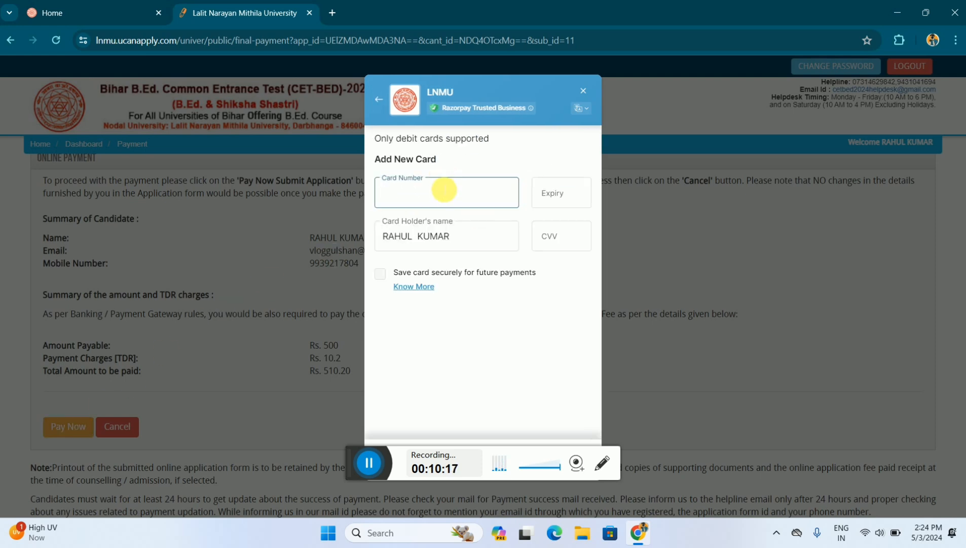
# - Go through the expiry, card holder's name and CVV fields required in the debit card form
pyautogui.click(545, 198)
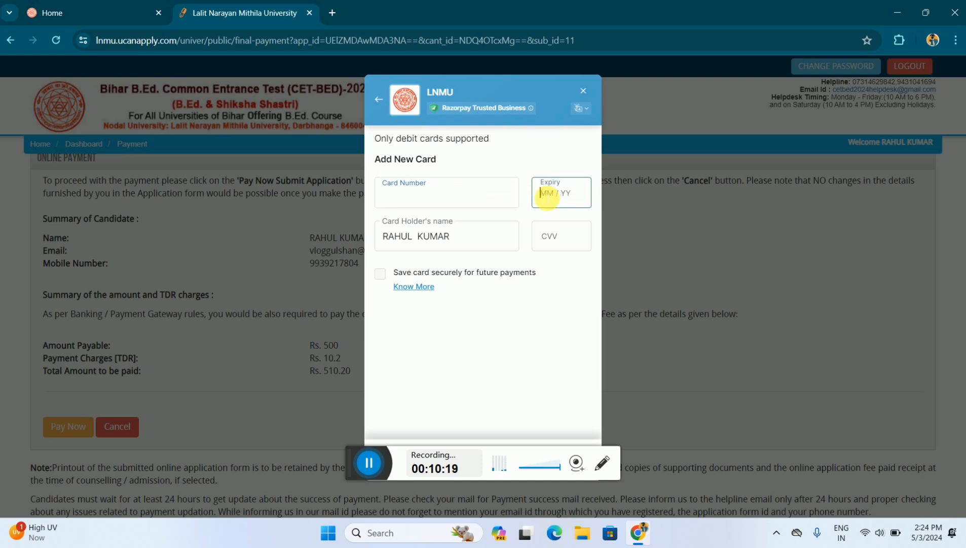
pyautogui.click(466, 248)
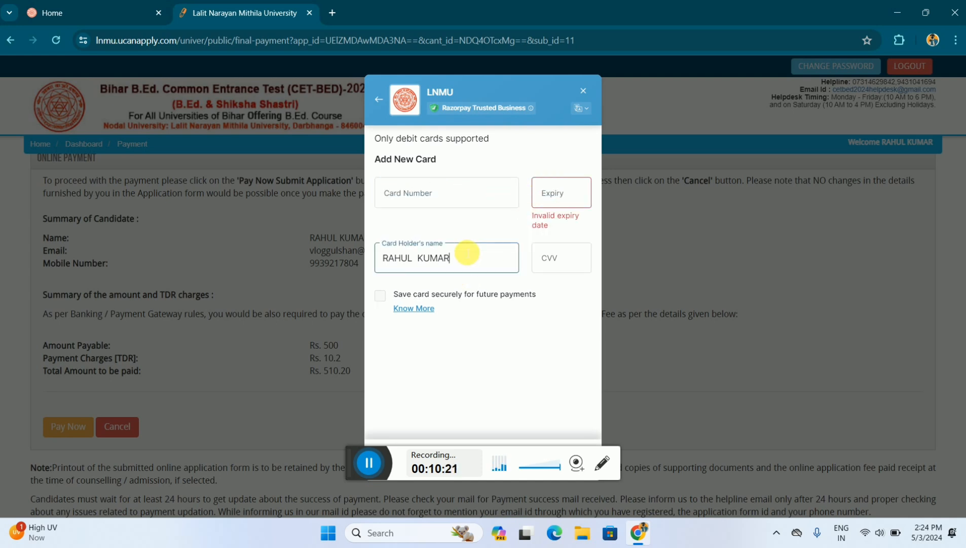
pyautogui.click(557, 257)
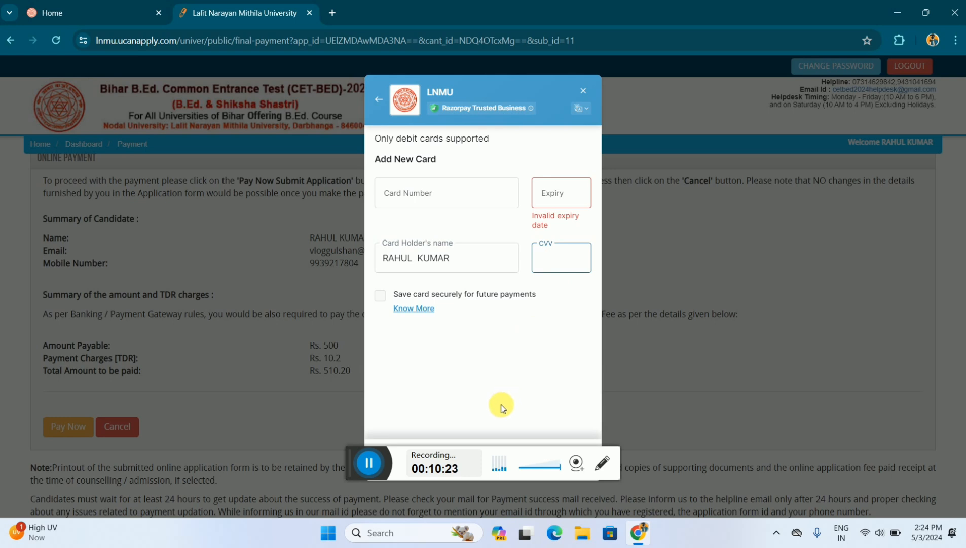
pyautogui.scroll(-1, 502, 407)
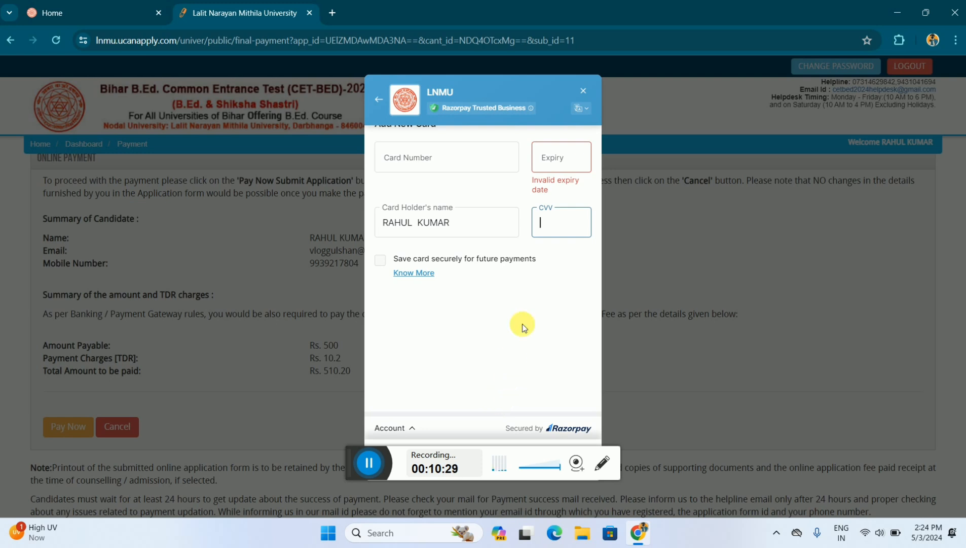
# - Close the payment gateway without paying and return to the applicant dashboard
pyautogui.click(583, 91)
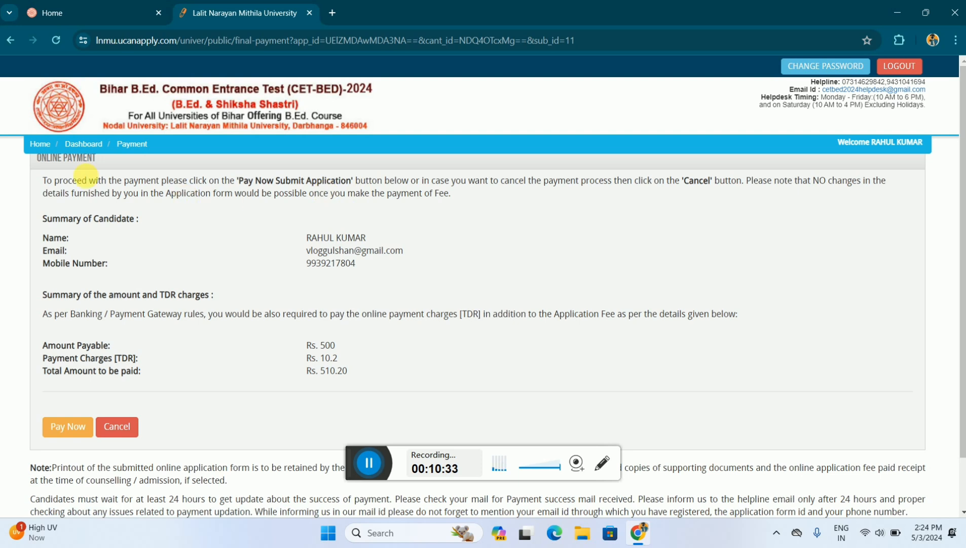
pyautogui.click(77, 145)
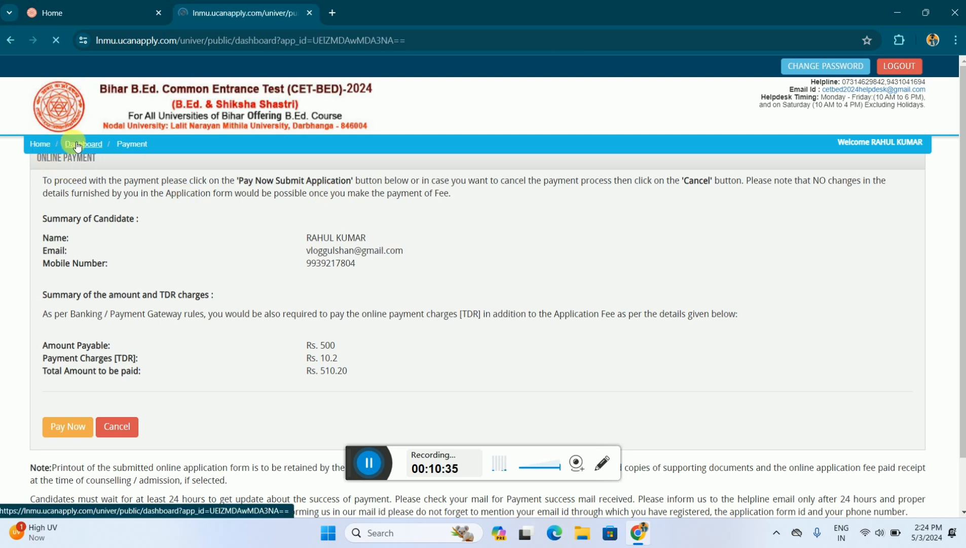